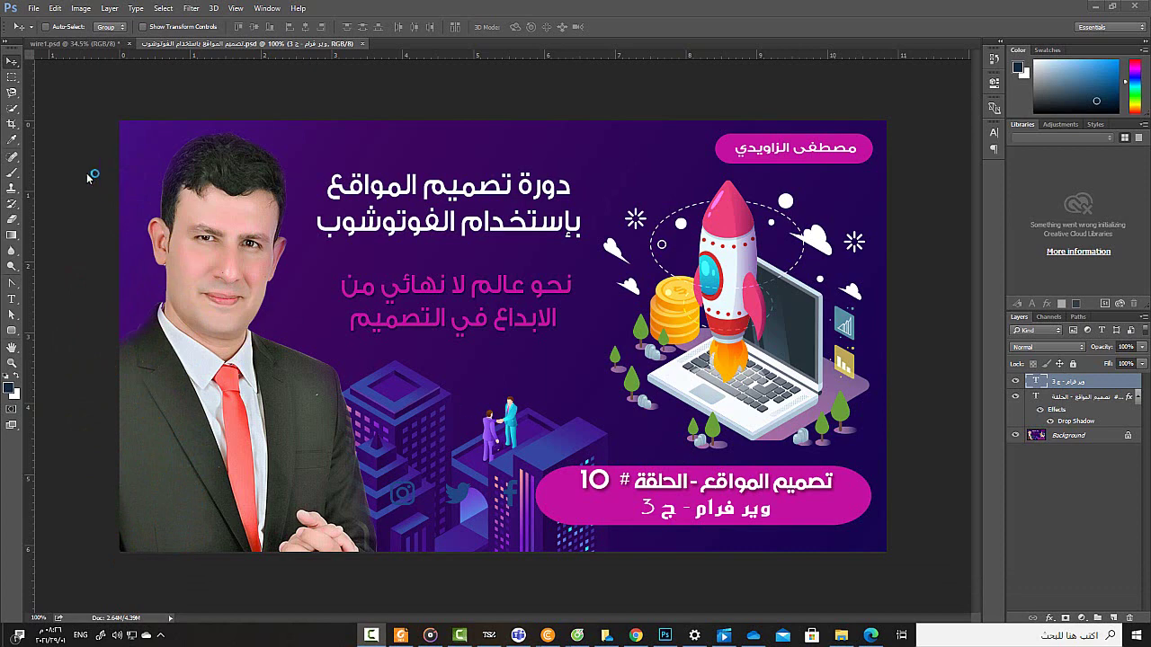
Step: Switch to the wire1.psd wireframe document
left_click(65, 43)
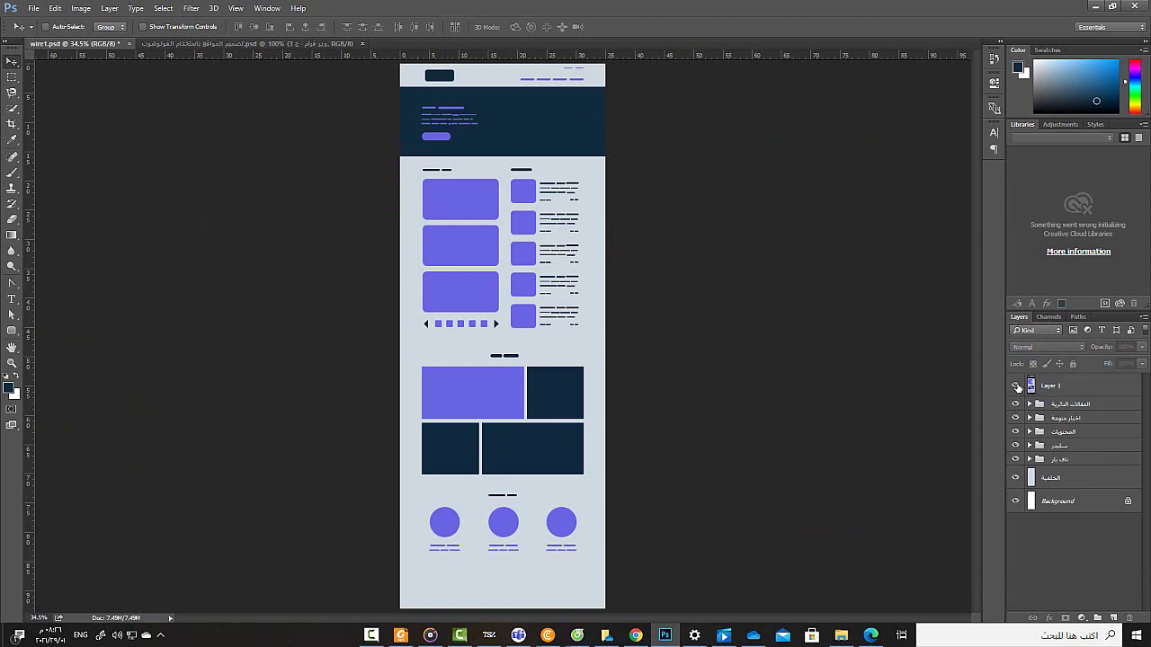
Step: Toggle the footer layer's visibility, then select the الخلفية background layer
left_click(1016, 385)
left_click(1016, 385)
left_click(1016, 386)
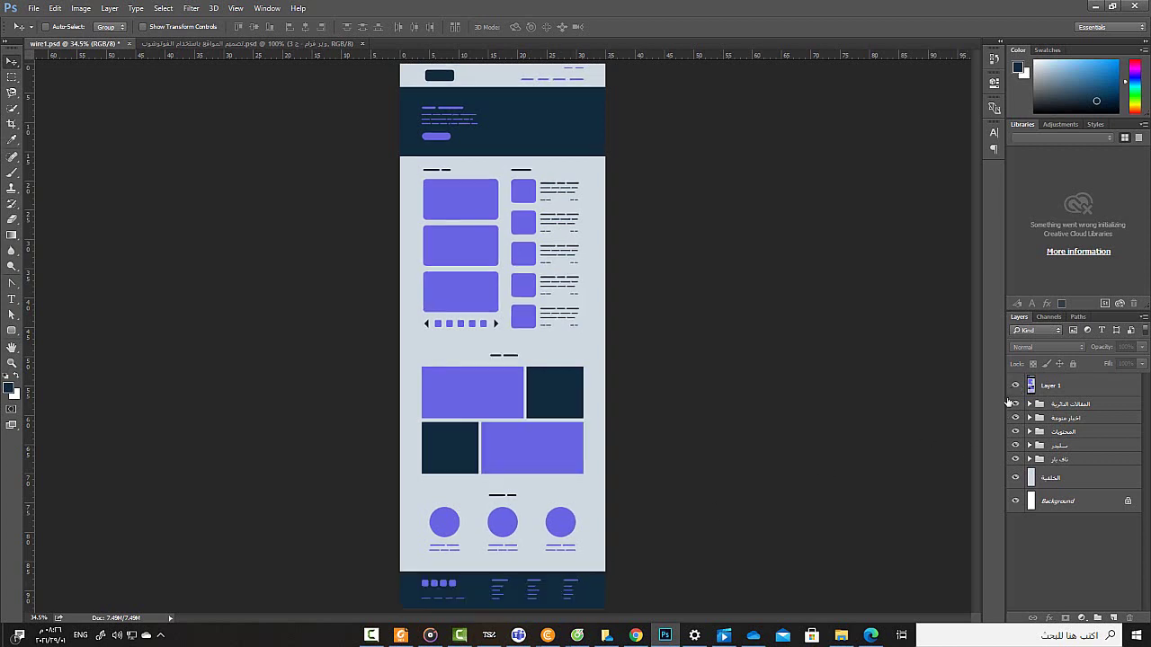
left_click(1016, 385)
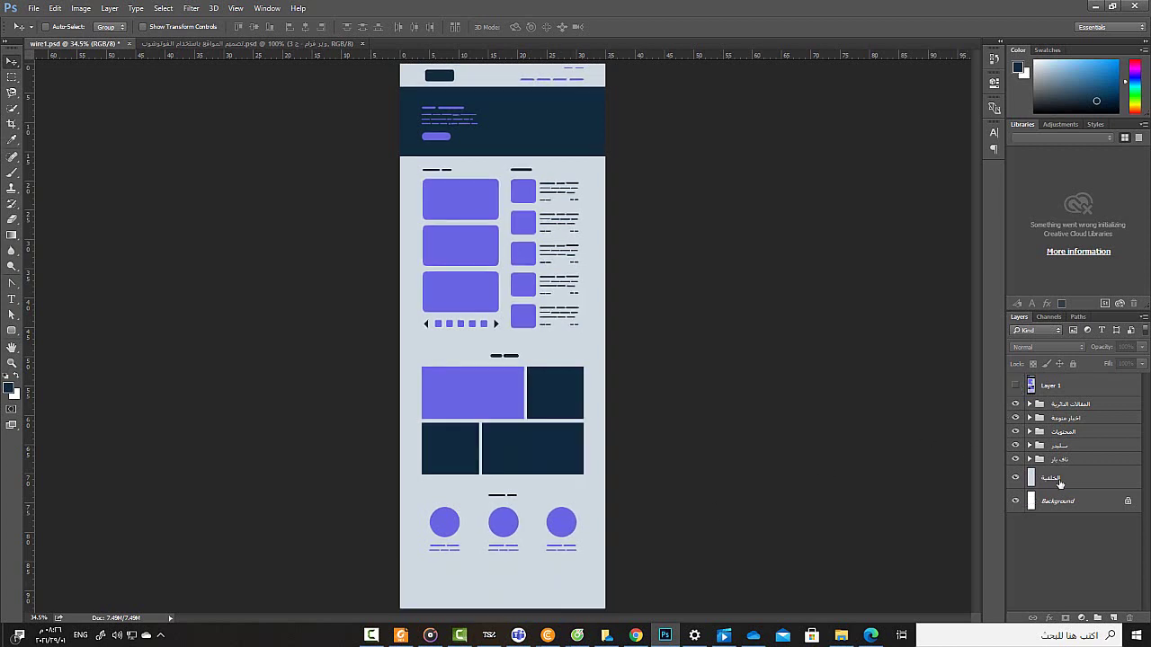
left_click(1059, 483)
left_click(1016, 479)
left_click(1016, 479)
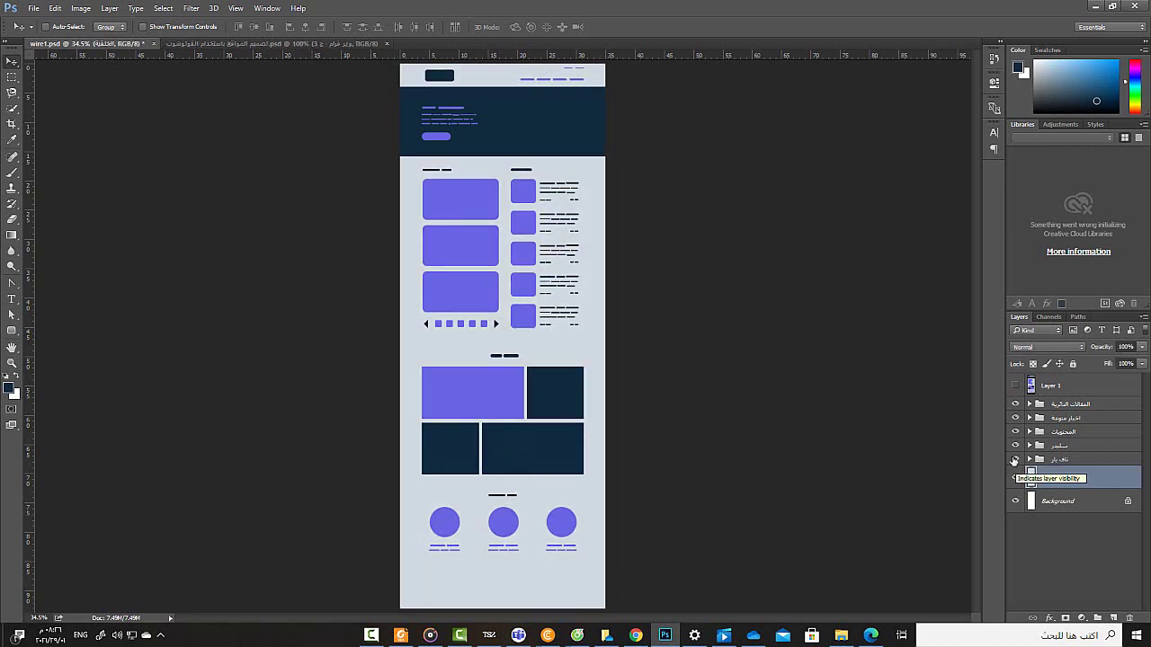
Step: Hide and re-show the ناف بار, سلايدر, المحتويات and اخبار متنوعة sections to check them
left_click(1014, 459)
left_click(1015, 459)
left_click(1014, 445)
left_click(1014, 445)
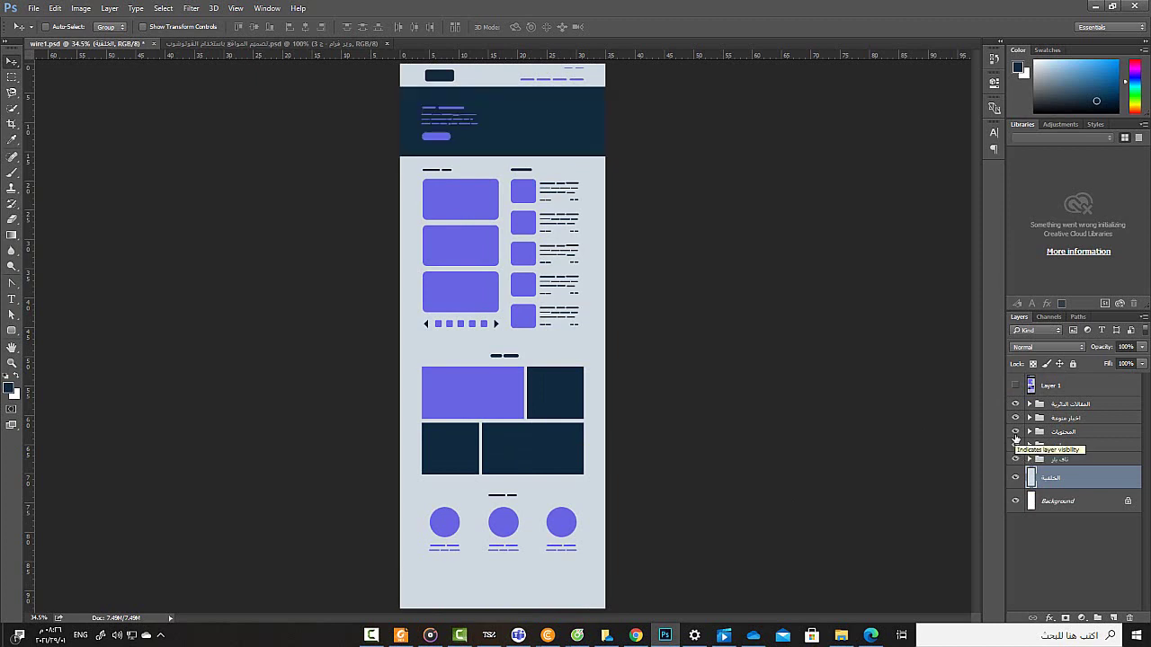
left_click(1015, 433)
left_click(1015, 434)
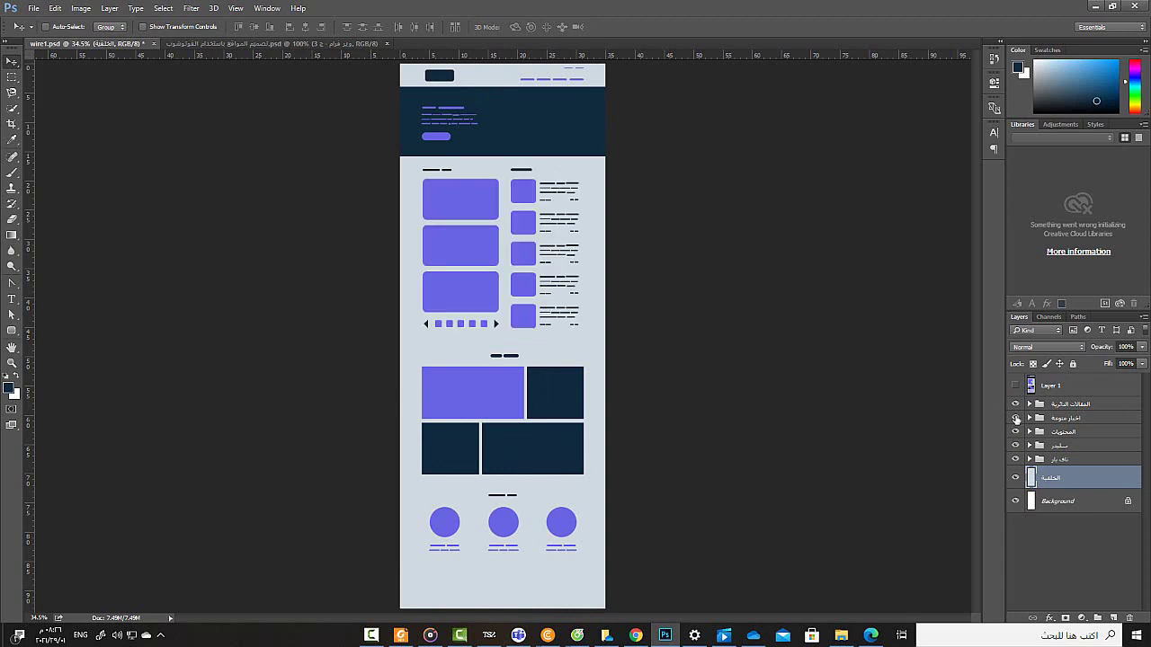
left_click(1015, 418)
left_click(1015, 418)
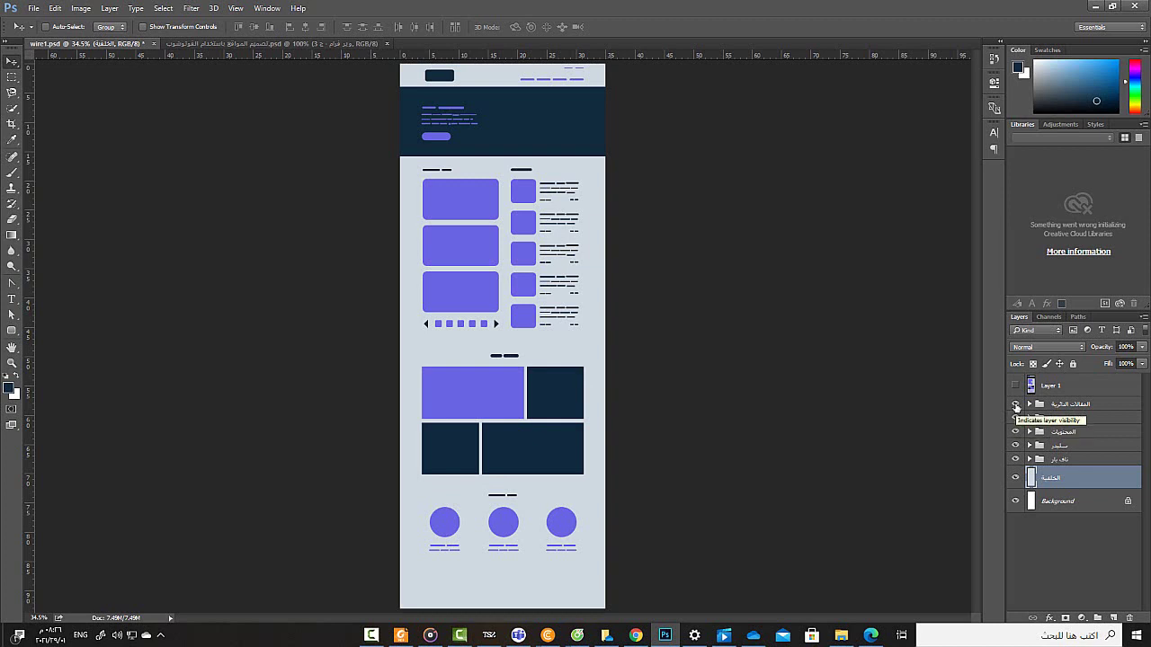
Step: Check the المقالات الثرية section, then make Layer 1's dark footer visible and select it
left_click(1015, 404)
left_click(1015, 404)
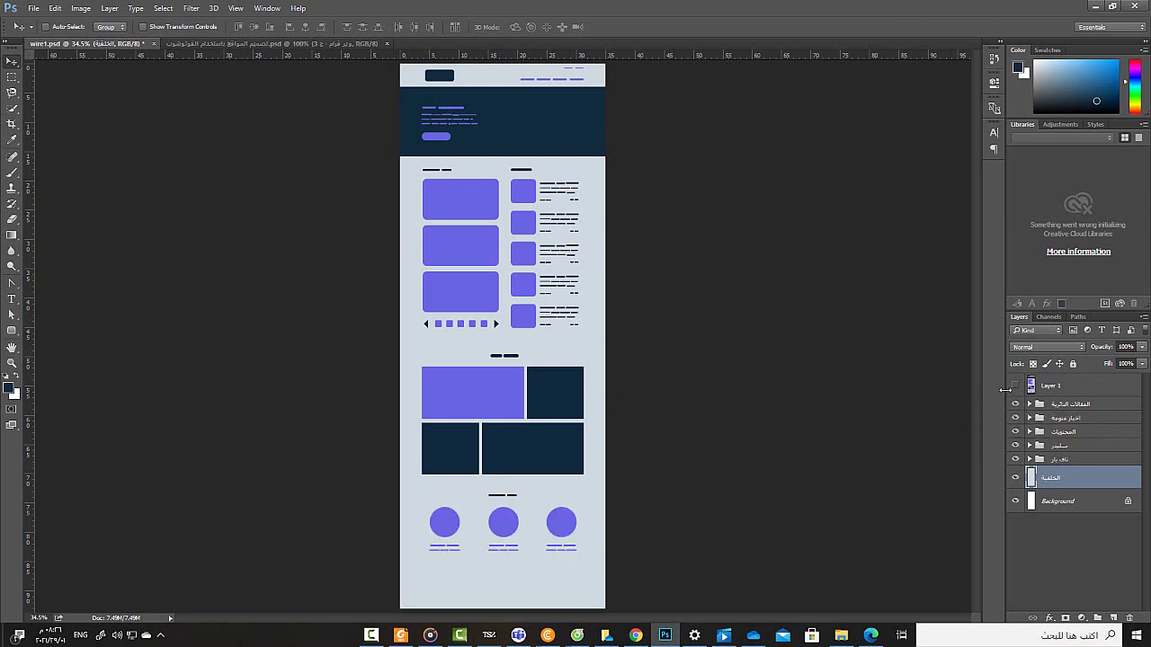
left_click(1015, 385)
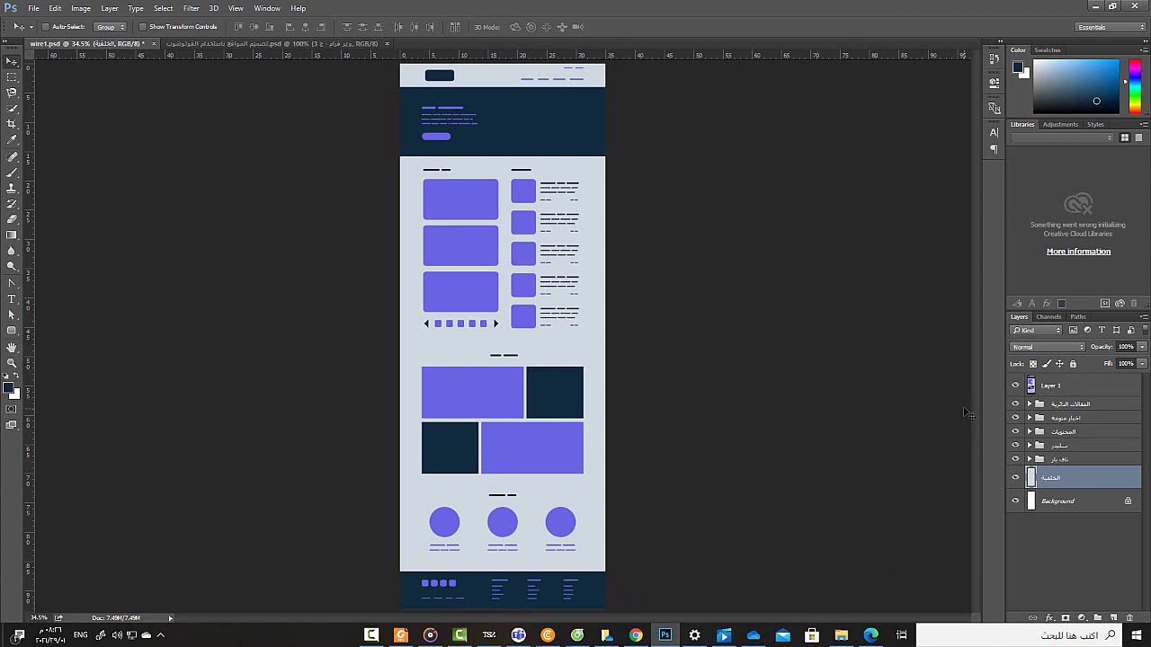
left_click(1089, 387)
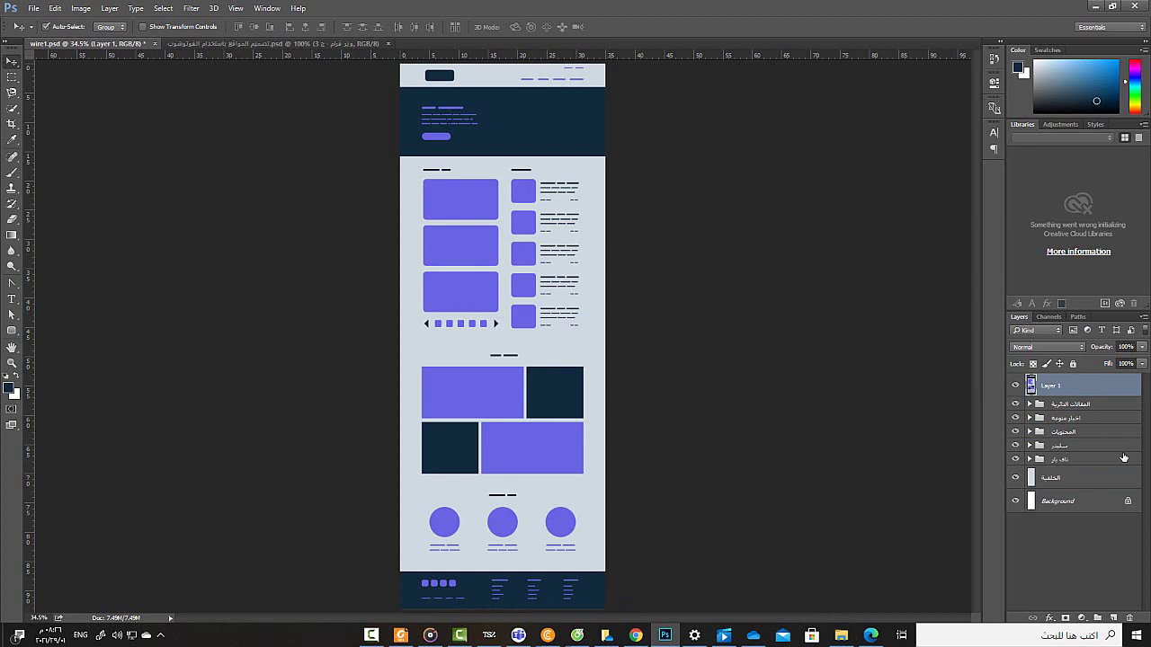
Step: Zoom to the footer and add a new layer group named الفوتر above Layer 1
key("ctrl+plus")
key("ctrl+plus")
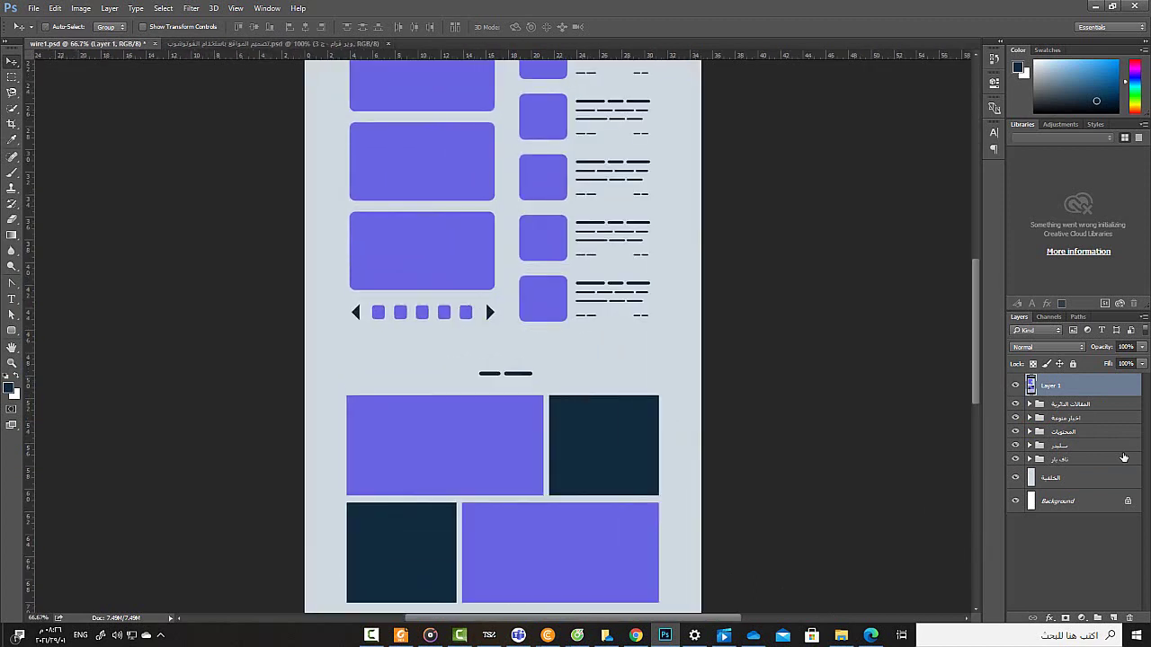
left_click_drag(975, 285, 975, 398)
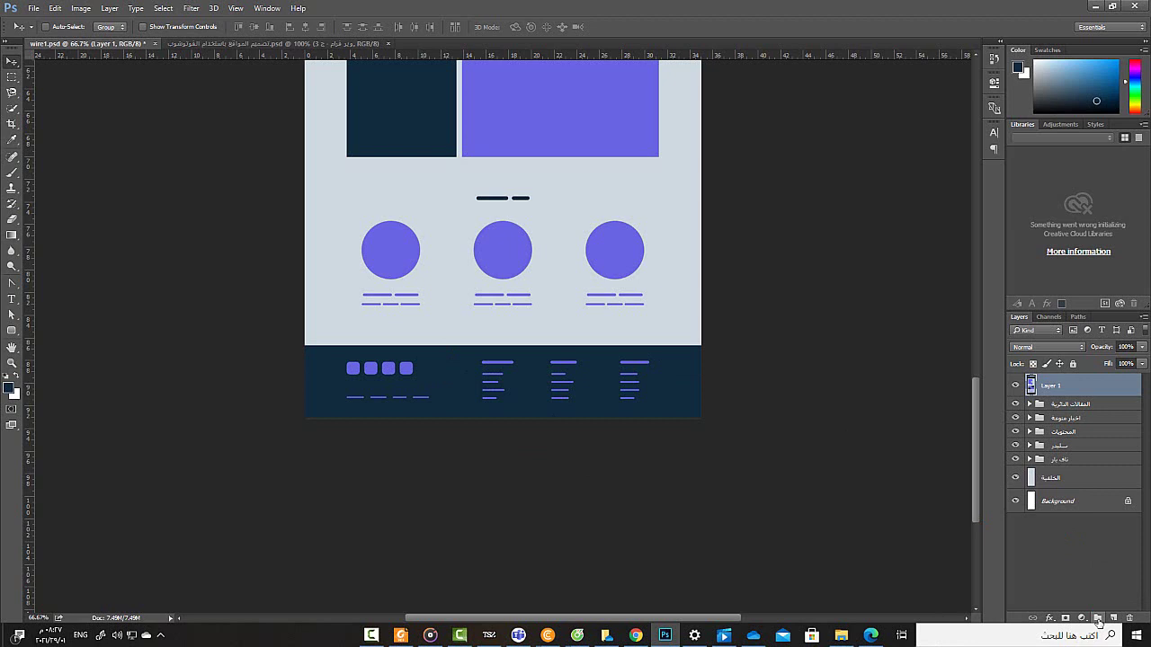
left_click(1098, 620)
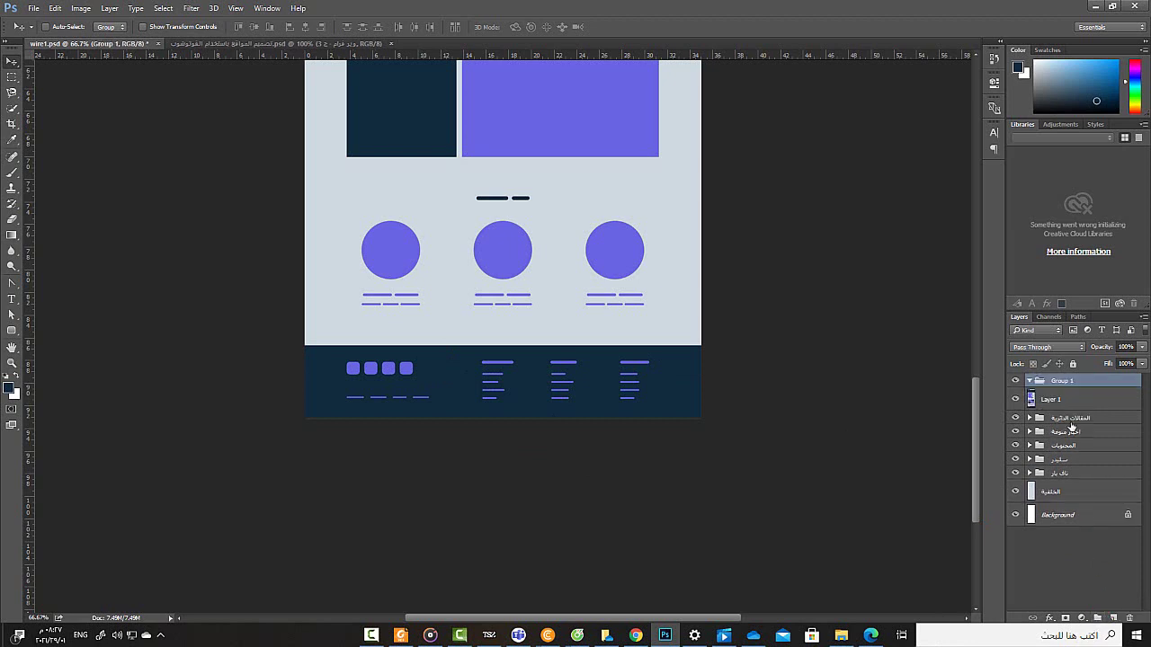
double_click(1066, 381)
key("alt+shift")
type("الفوتر")
key("Return")
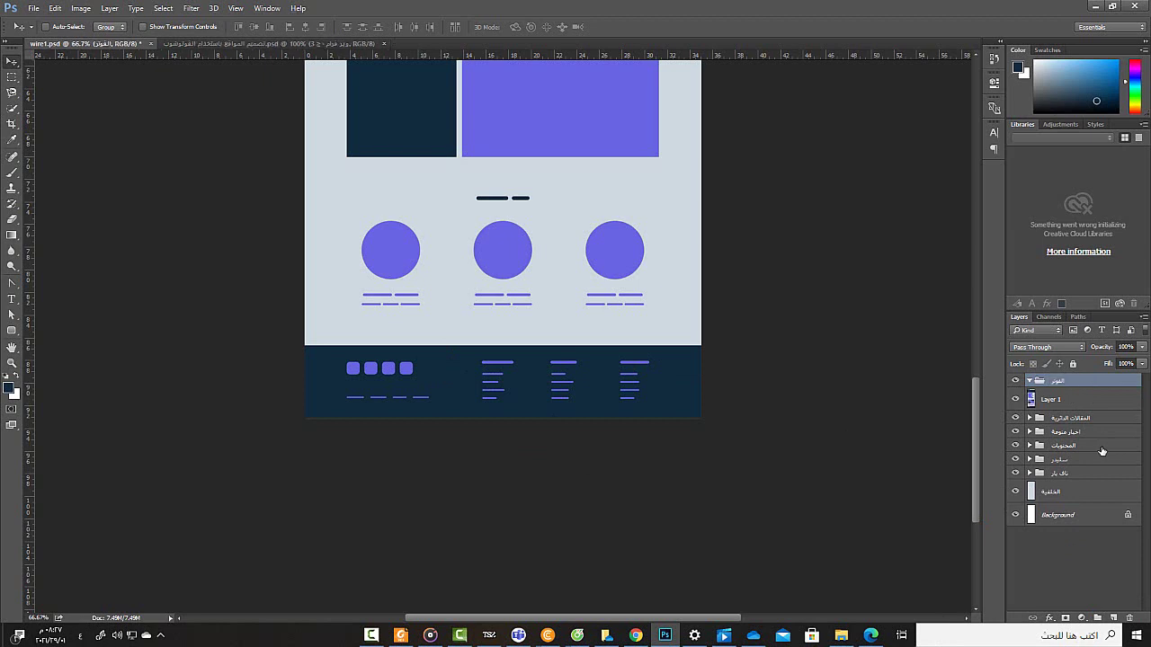
Step: Sample the footer's navy colour and choose the plain Rectangle tool, undoing a test rectangle
left_click(14, 144)
left_click(319, 367)
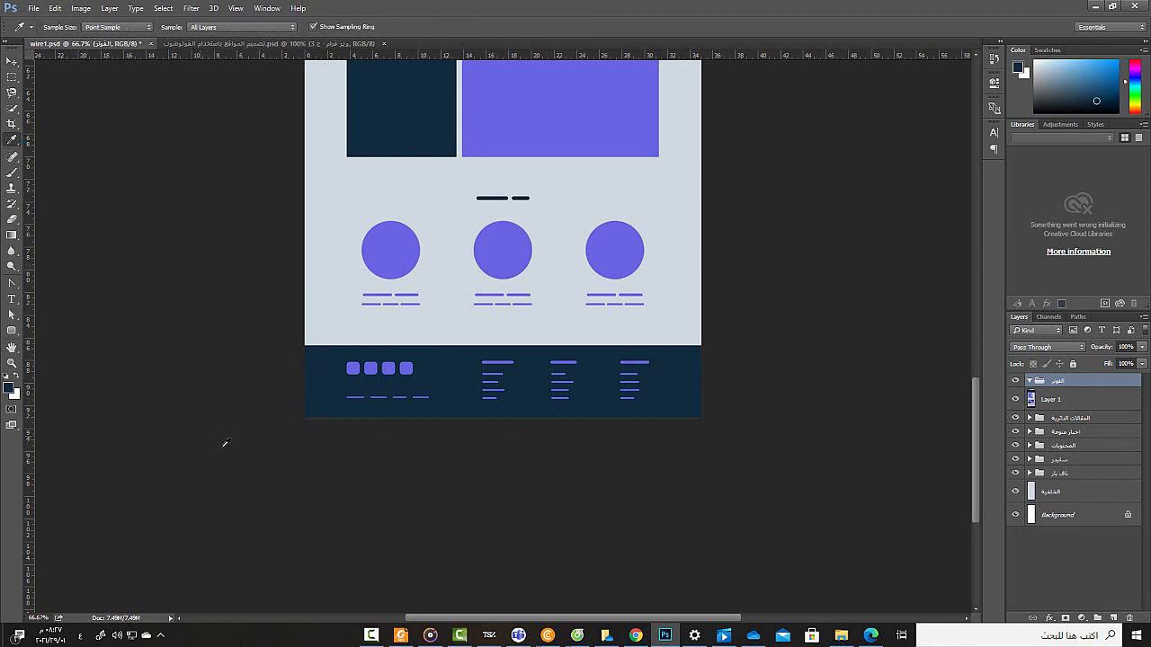
left_click(10, 330)
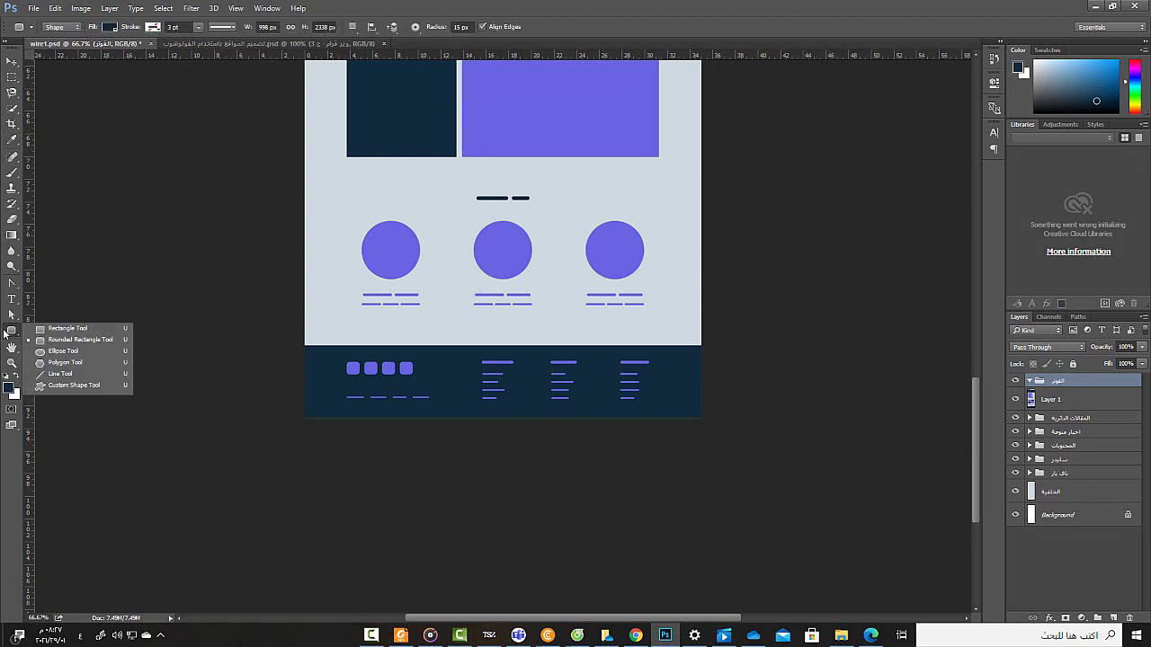
left_click(39, 331)
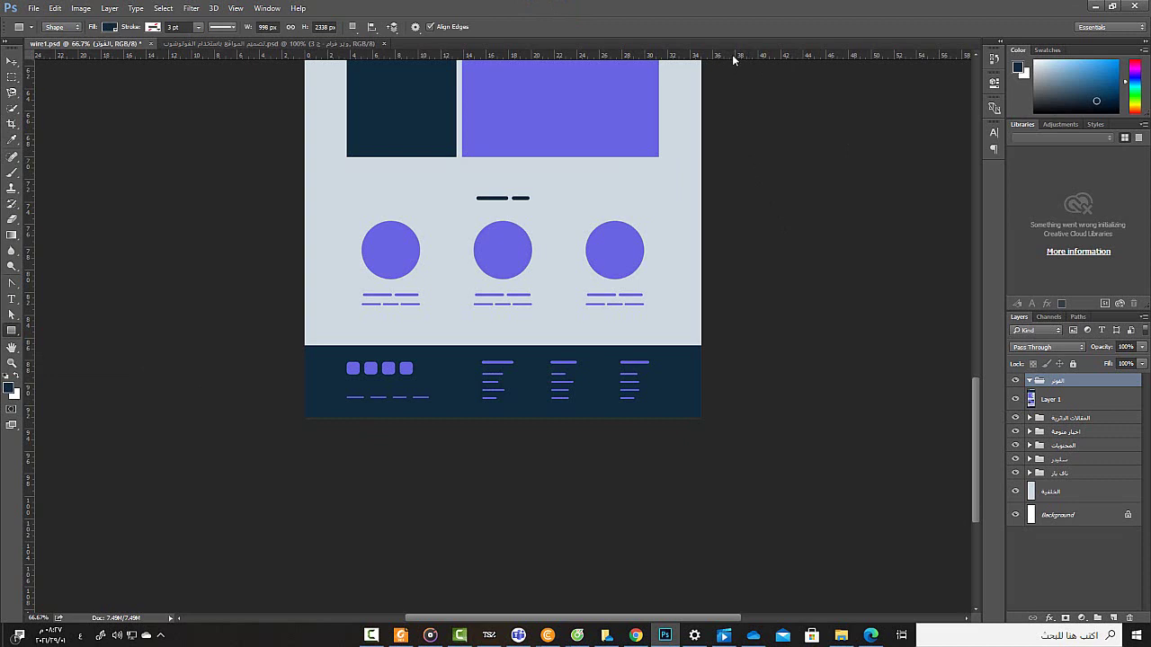
left_click_drag(733, 59, 755, 271)
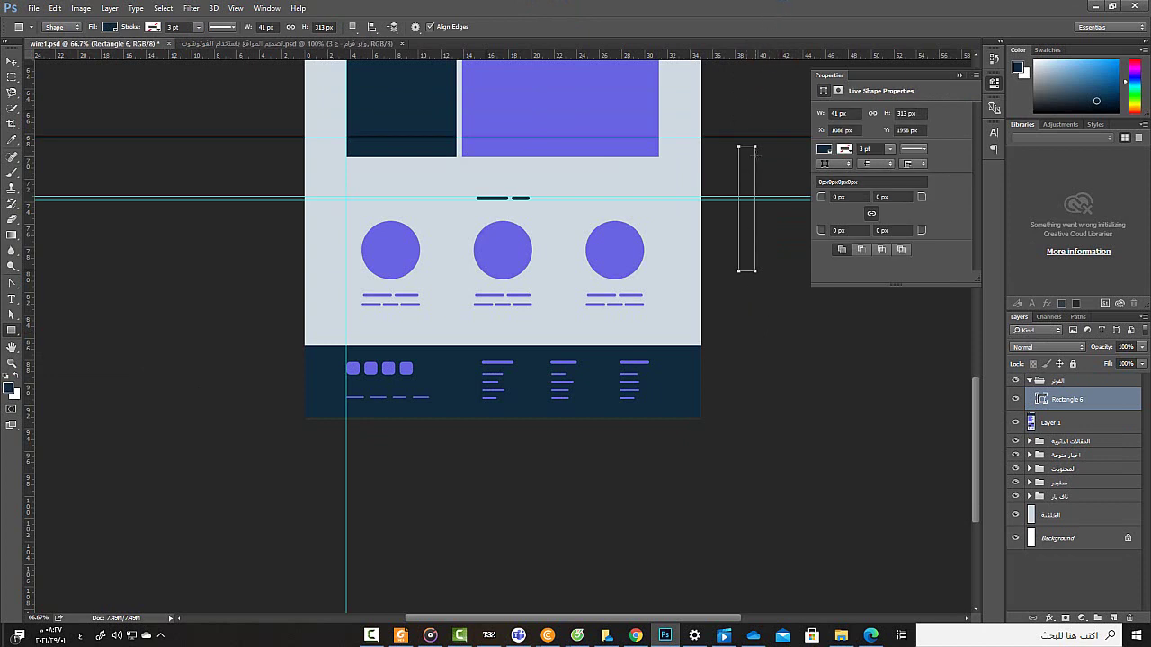
key("ctrl+z")
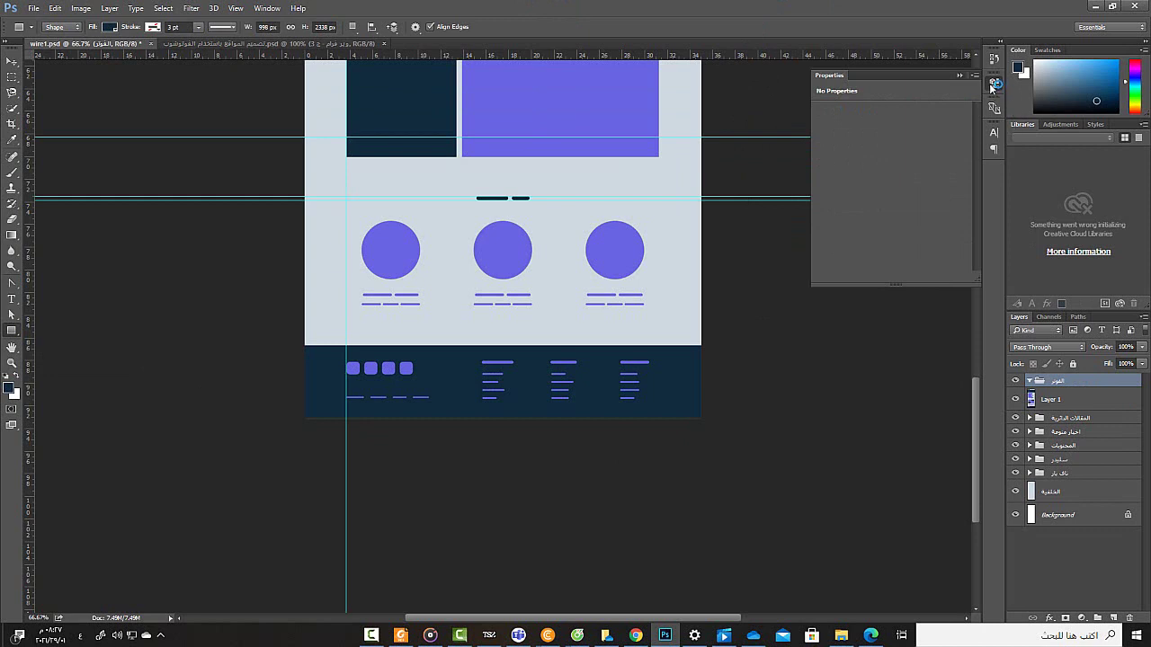
left_click(992, 84)
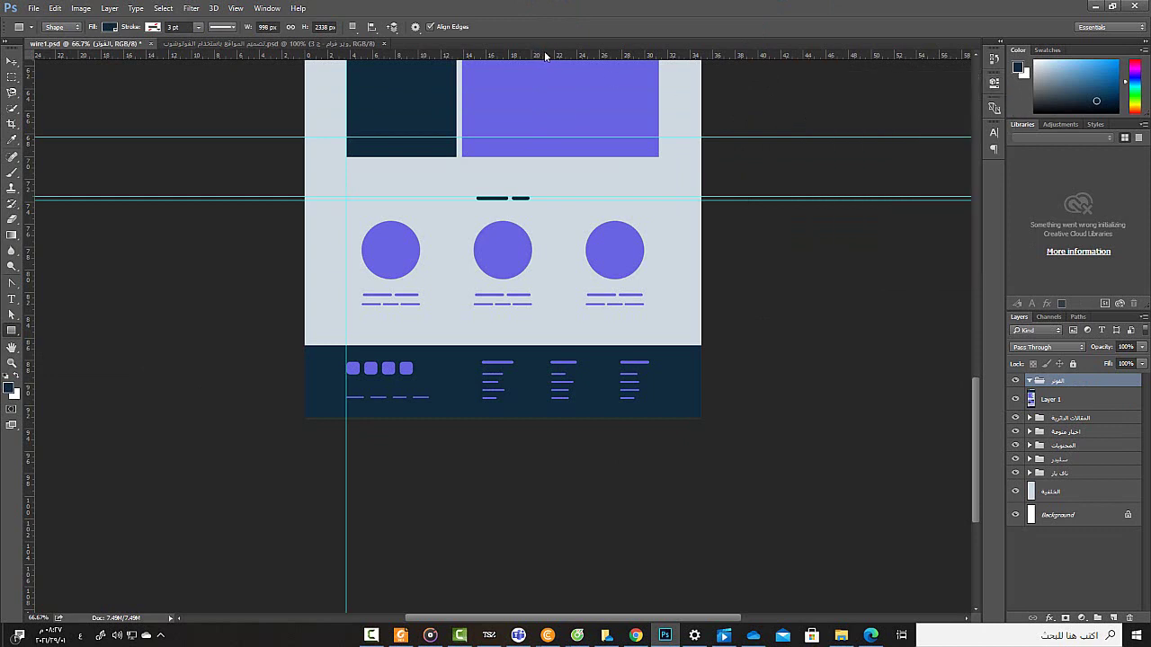
Step: Place a horizontal guide at the footer's top edge and drag away the extra guides
left_click_drag(544, 53, 567, 345)
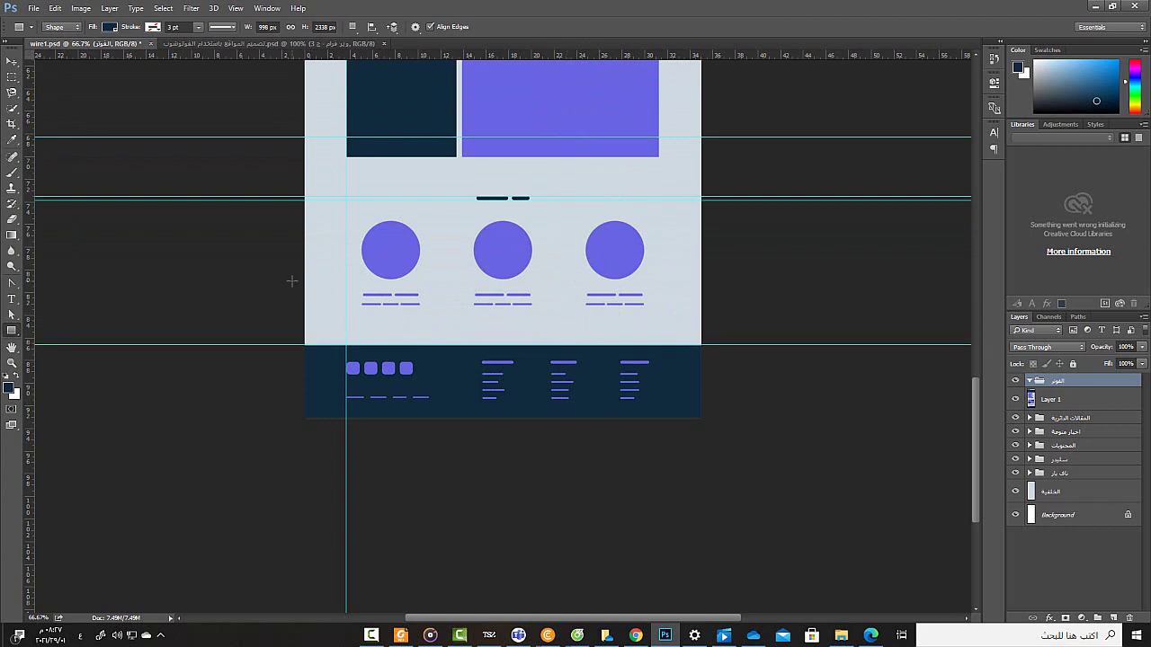
left_click(12, 61)
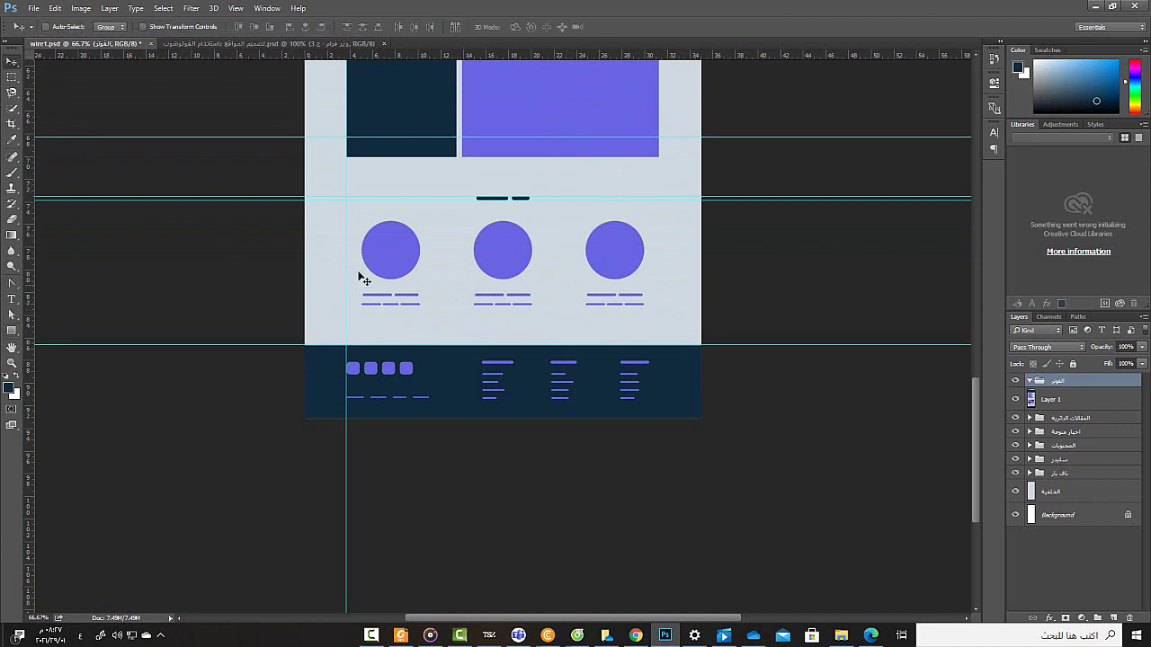
left_click_drag(346, 261, 20, 232)
left_click_drag(276, 138, 283, 41)
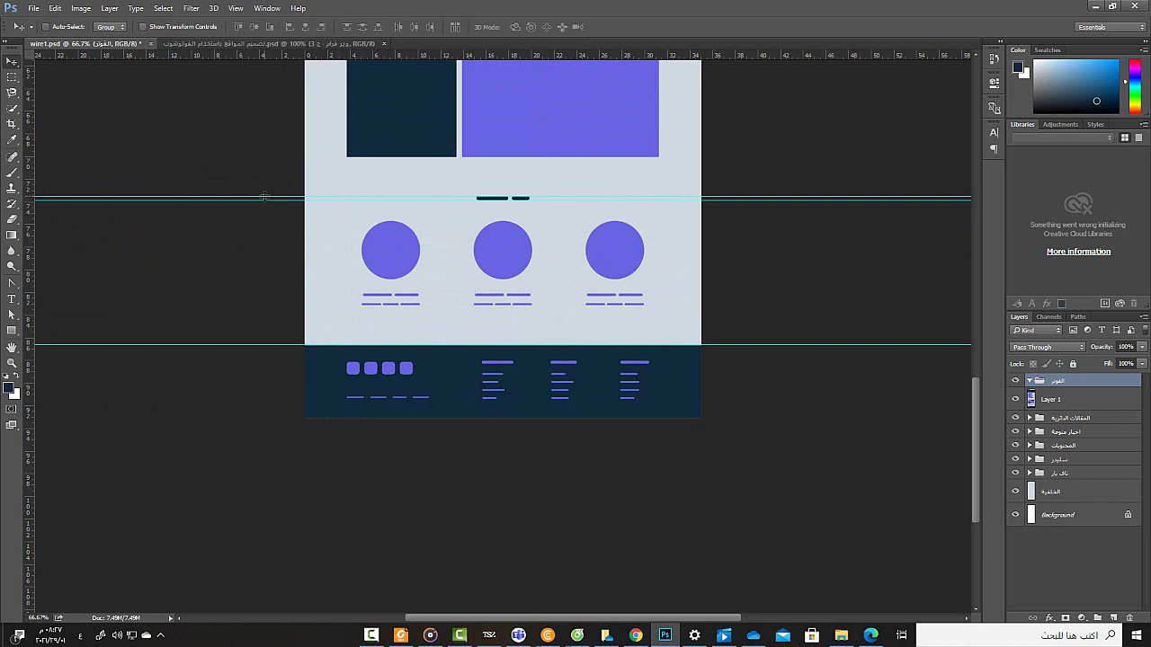
mouse_move(264, 196)
left_mouse_down()
mouse_move(280, 199)
mouse_move(315, 43)
left_mouse_up()
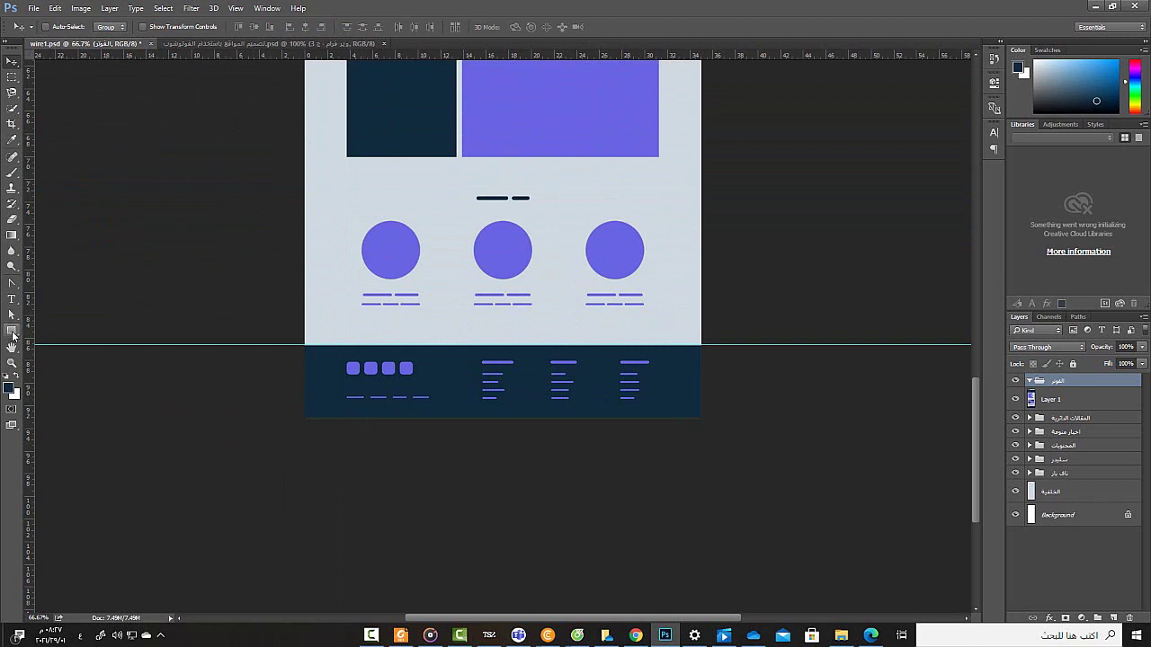
Step: Draw a navy rectangle over the footer area and move Layer 1 above the group
left_click(12, 332)
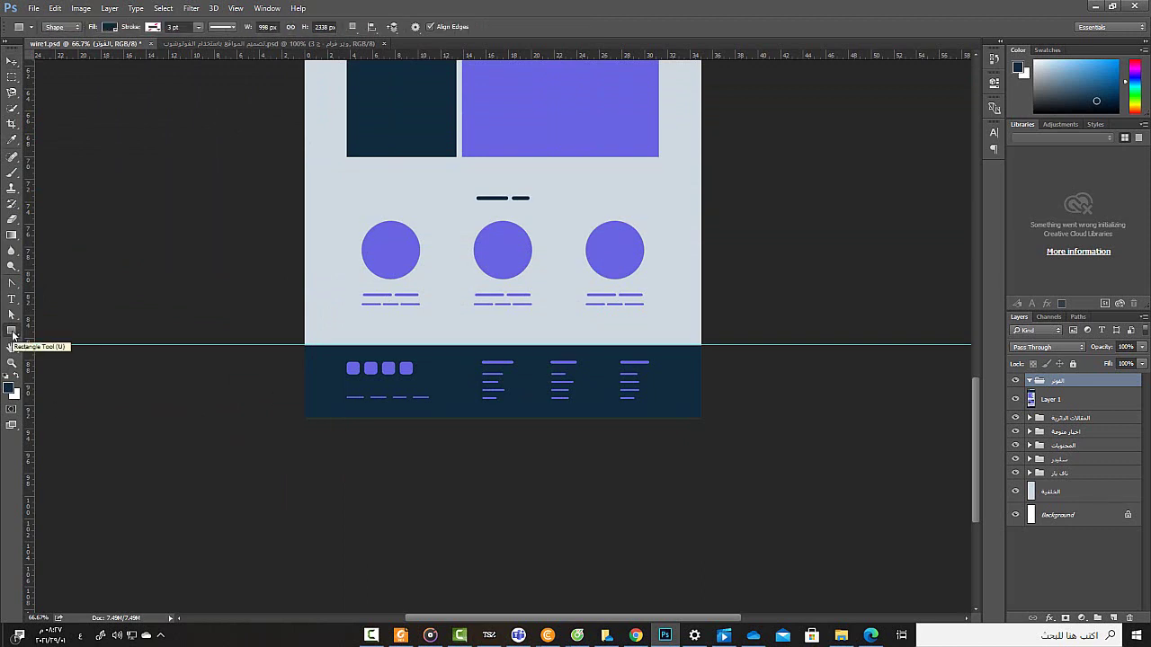
left_click_drag(13, 332, 77, 336)
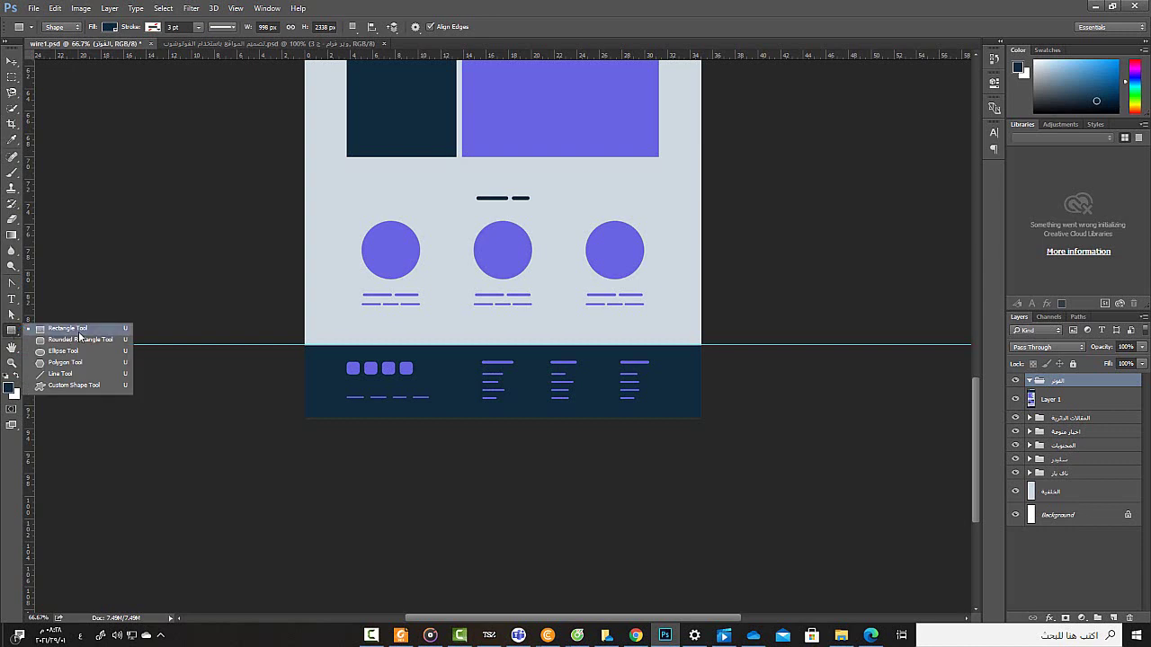
left_click(79, 333)
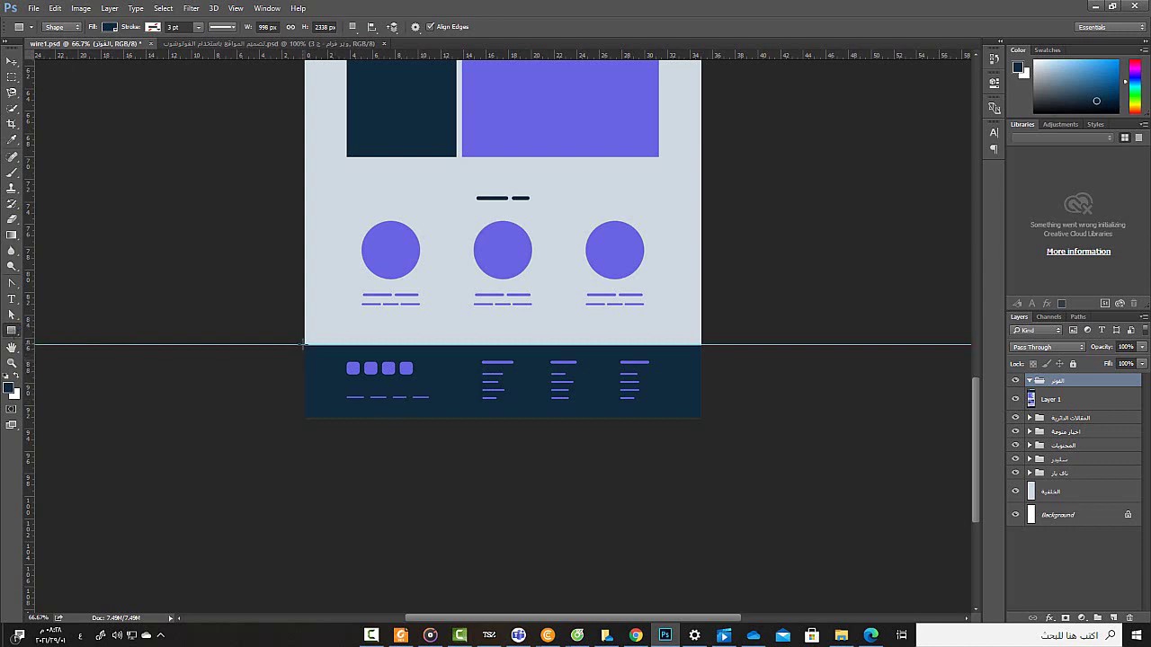
left_click_drag(302, 345, 702, 423)
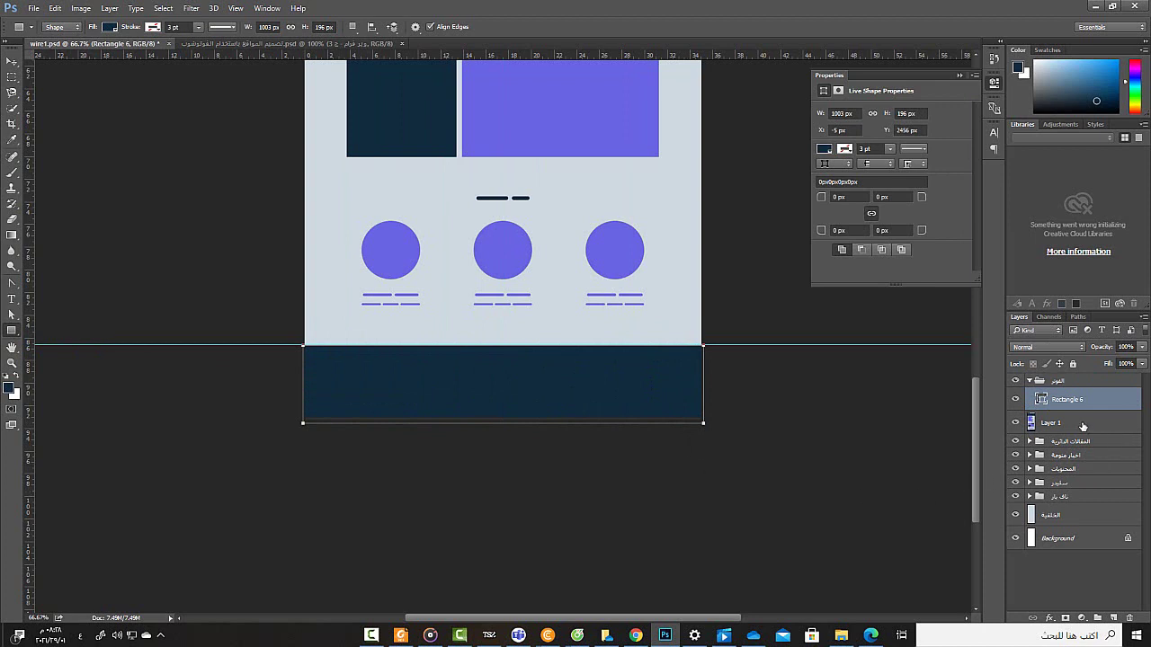
left_click_drag(1083, 428, 1081, 376)
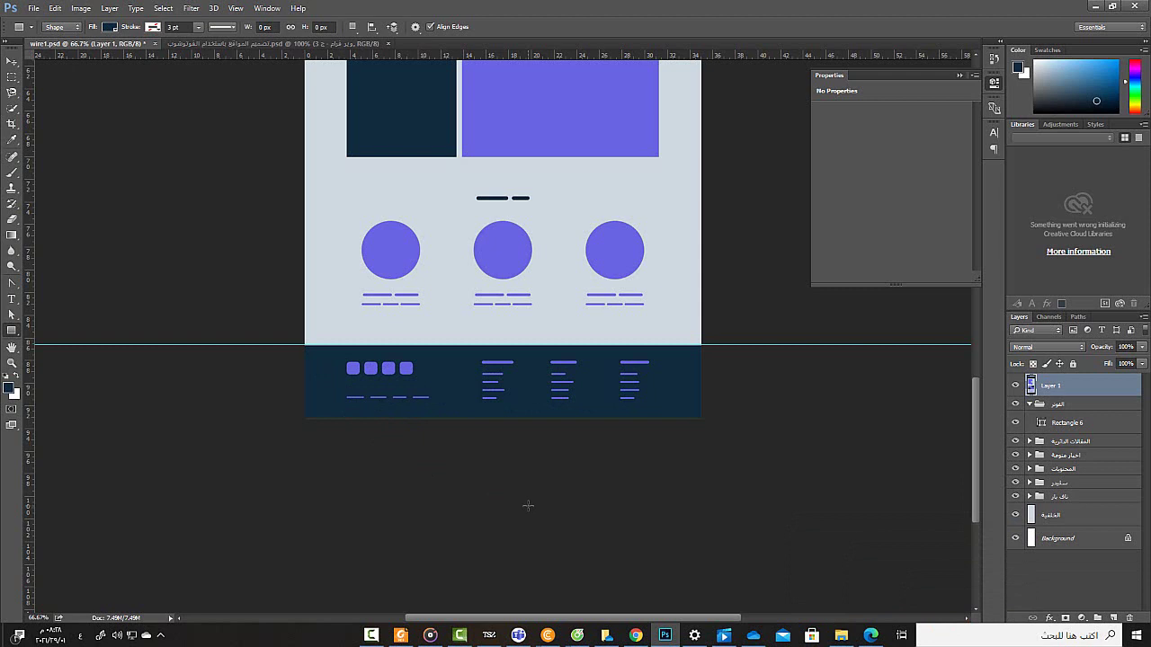
Step: Set the Rounded Rectangle tool to a 5 px radius with purple fill
scroll(527, 505, "up", 2)
scroll(528, 505, "up", 3)
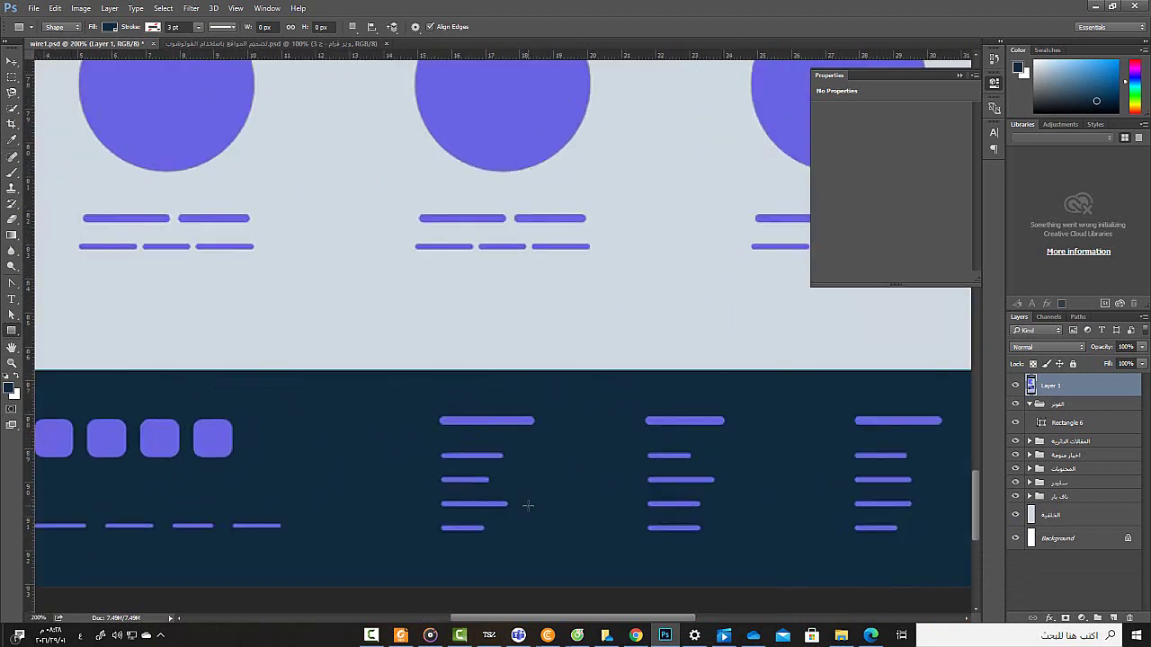
scroll(528, 505, "down", 2)
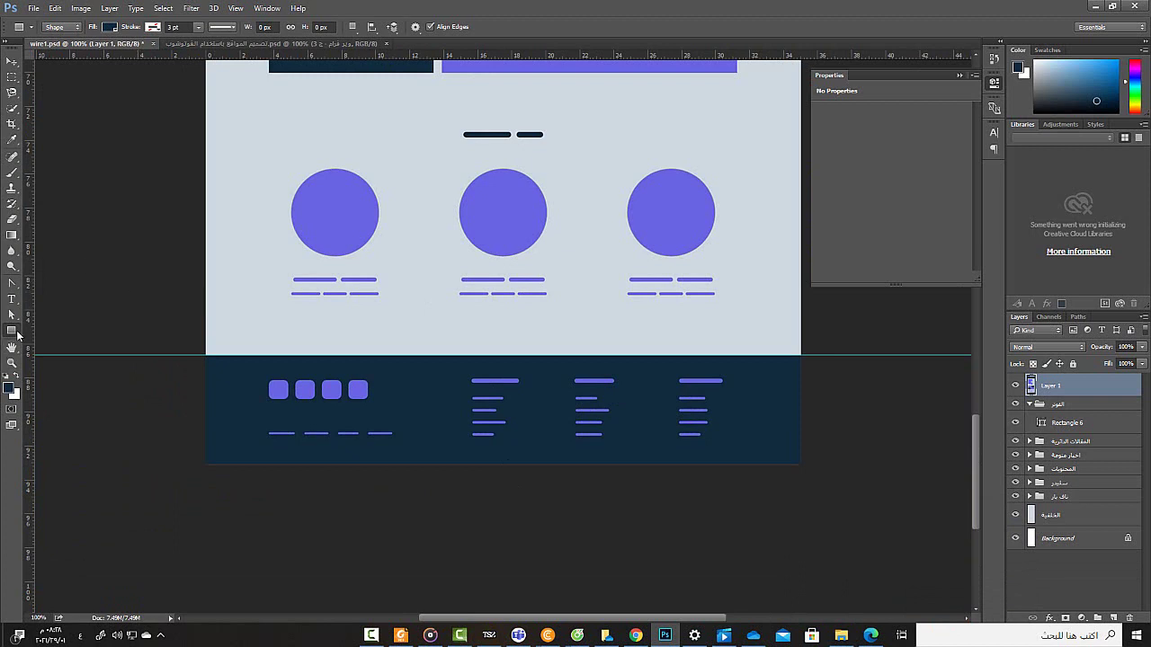
left_click(15, 334)
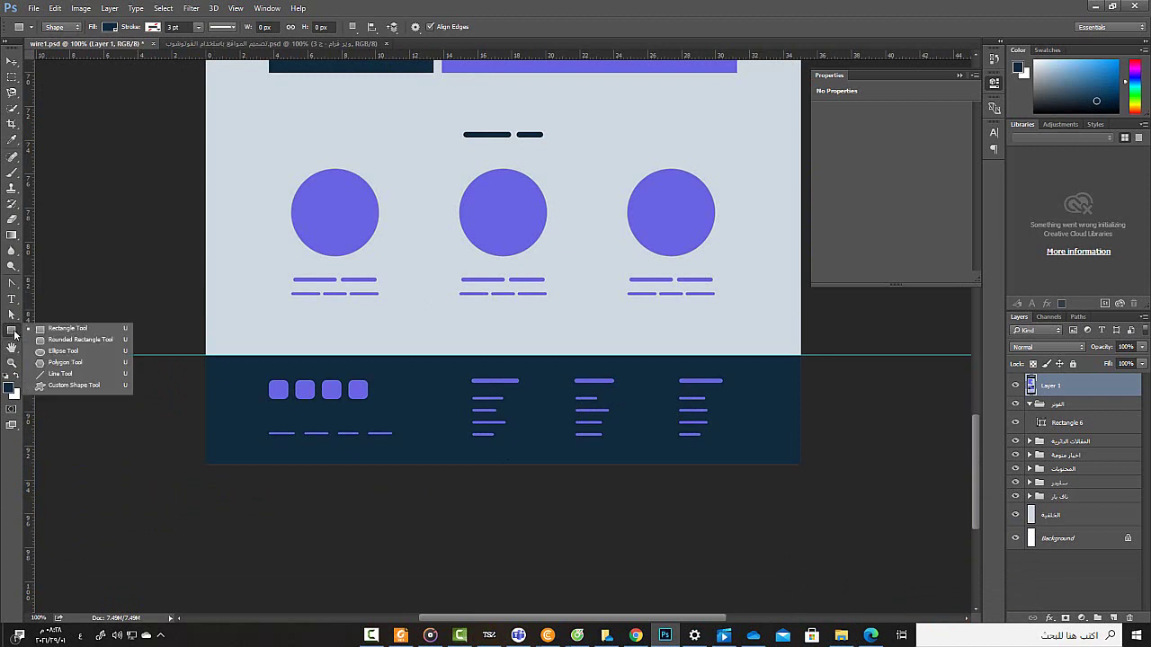
left_click(60, 340)
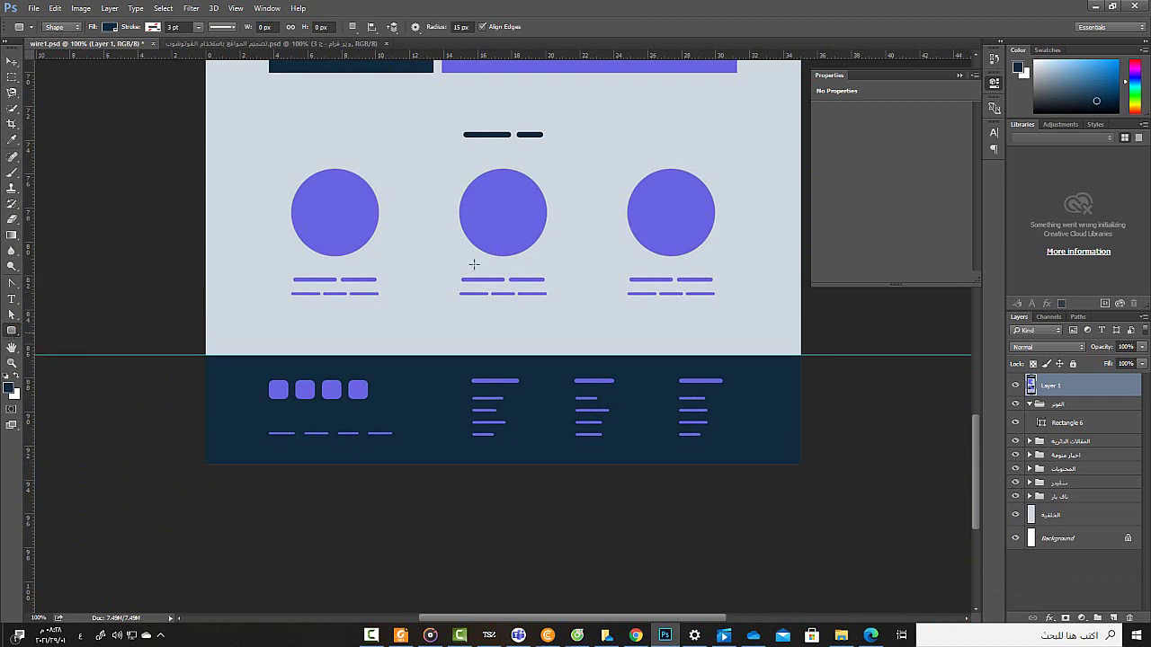
double_click(459, 27)
type("5")
left_click(113, 28)
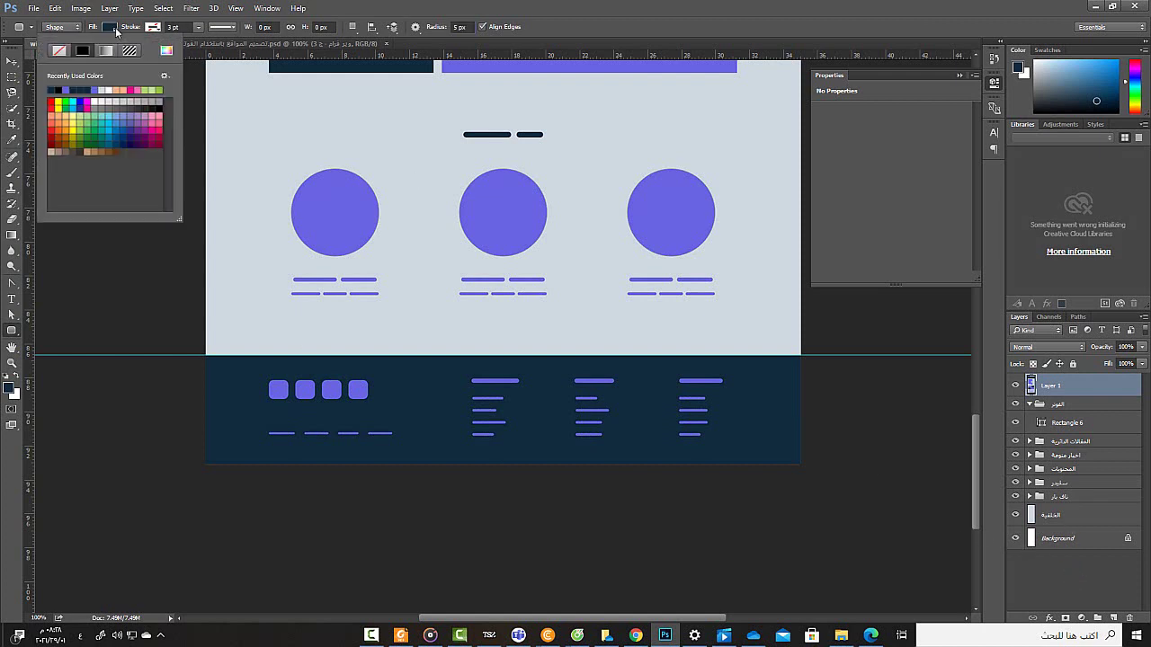
left_click(66, 90)
left_click(566, 10)
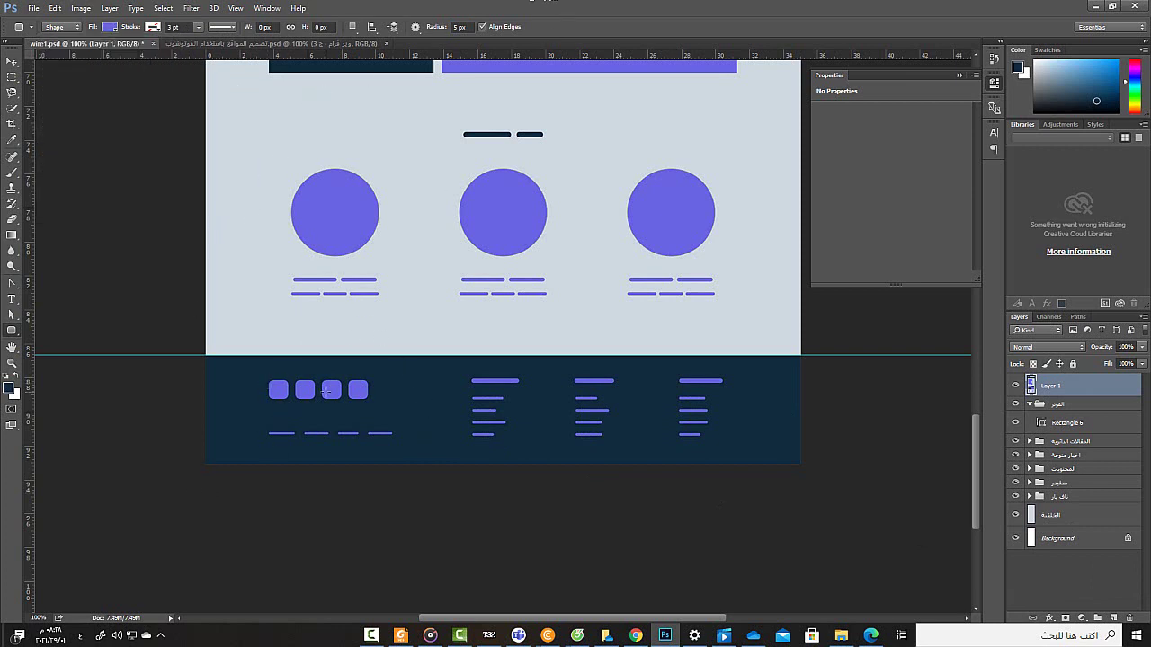
Step: Zoom to 200% and draw a rounded square over the first footer square
key("ctrl+plus")
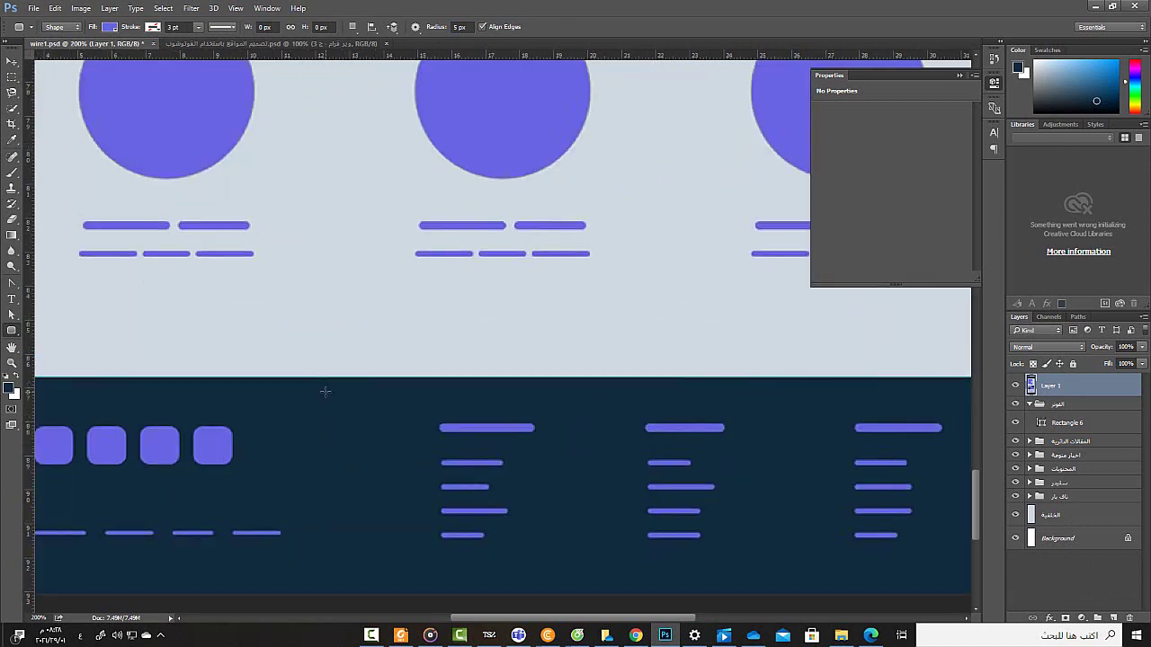
left_click_drag(377, 350, 558, 262)
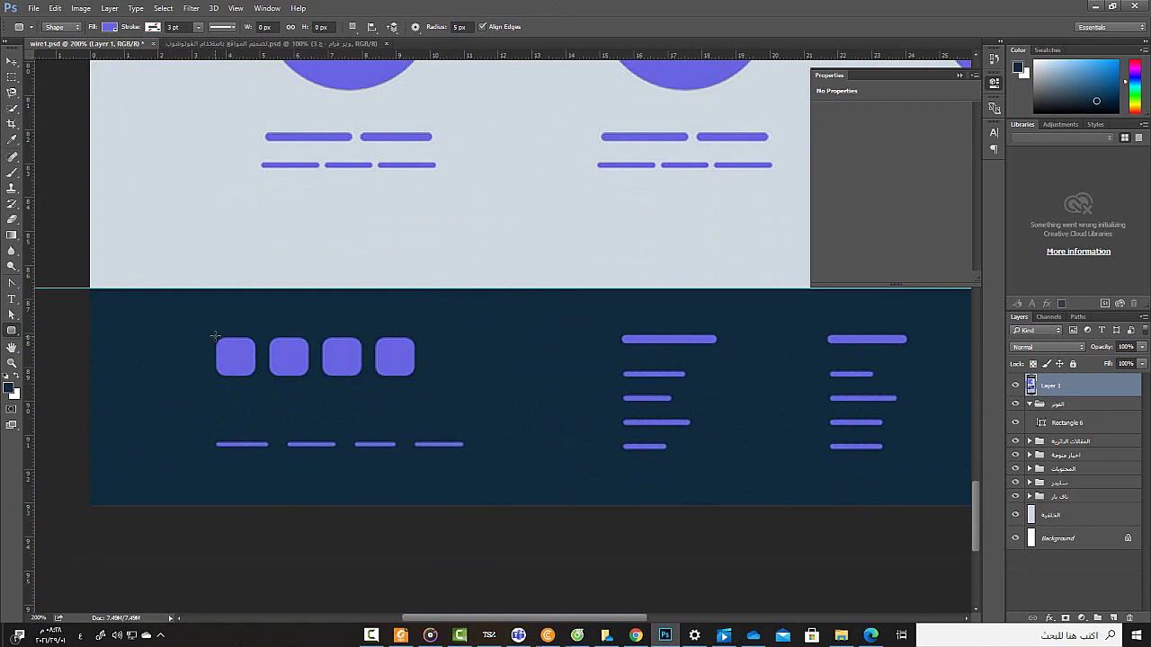
left_click_drag(215, 339, 256, 376)
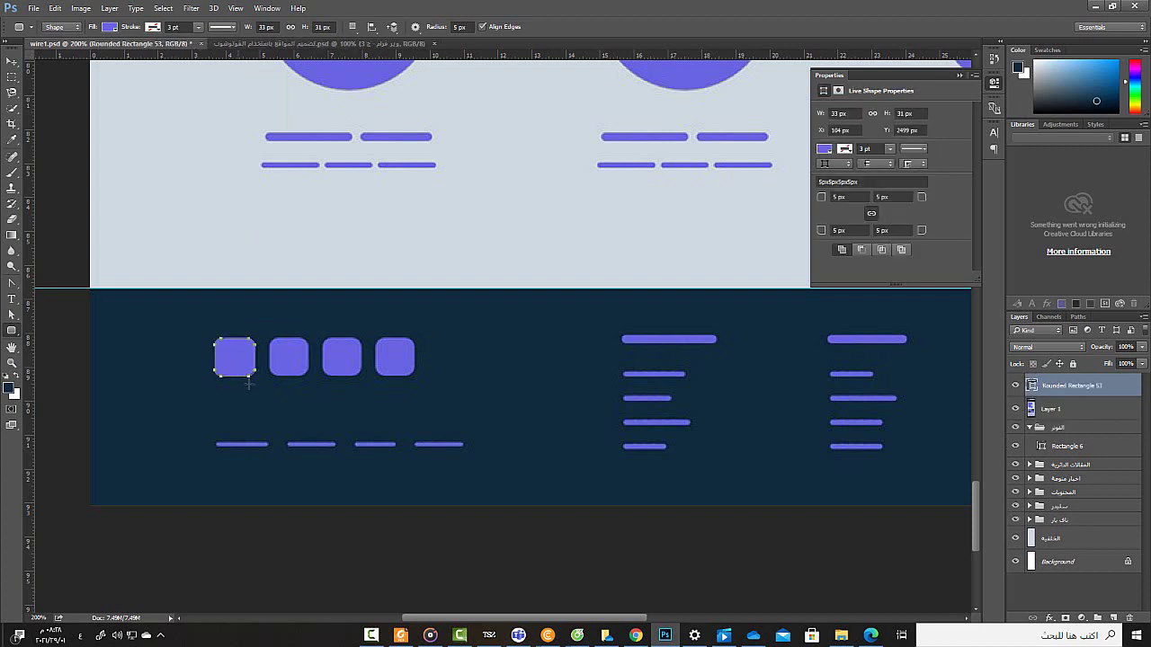
left_click(12, 63)
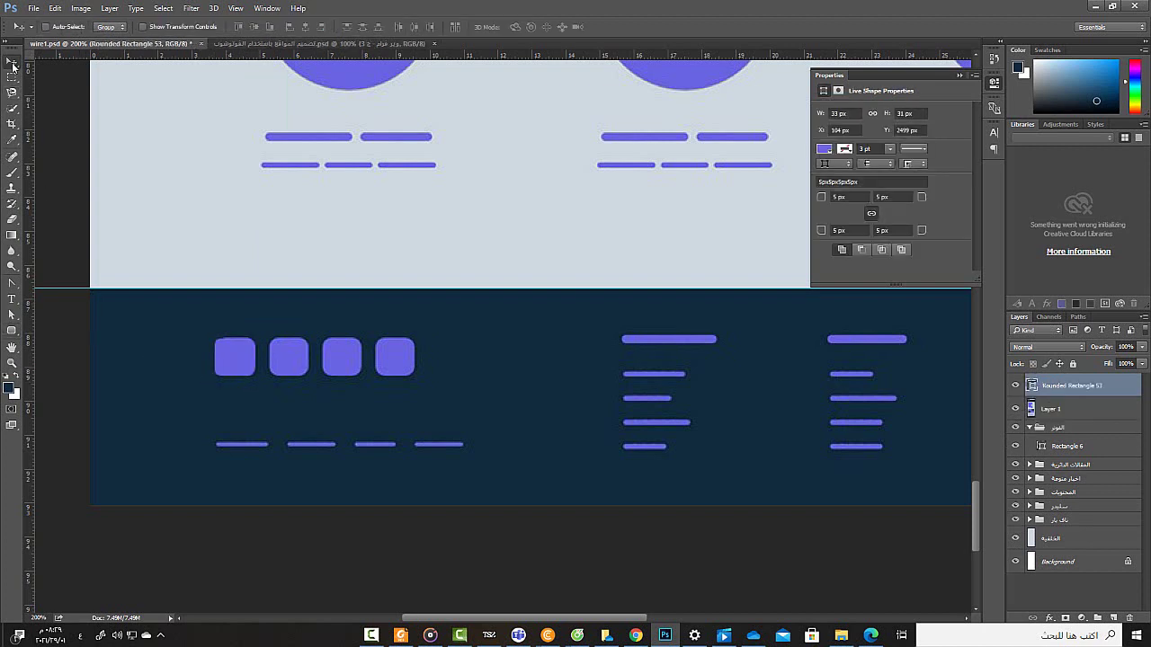
key("Right")
key("Right")
key("Left")
key("Left")
Step: Duplicate the square over the other three and distribute their horizontal centres evenly
left_click_drag(253, 370, 306, 372)
left_click_drag(314, 364, 404, 367)
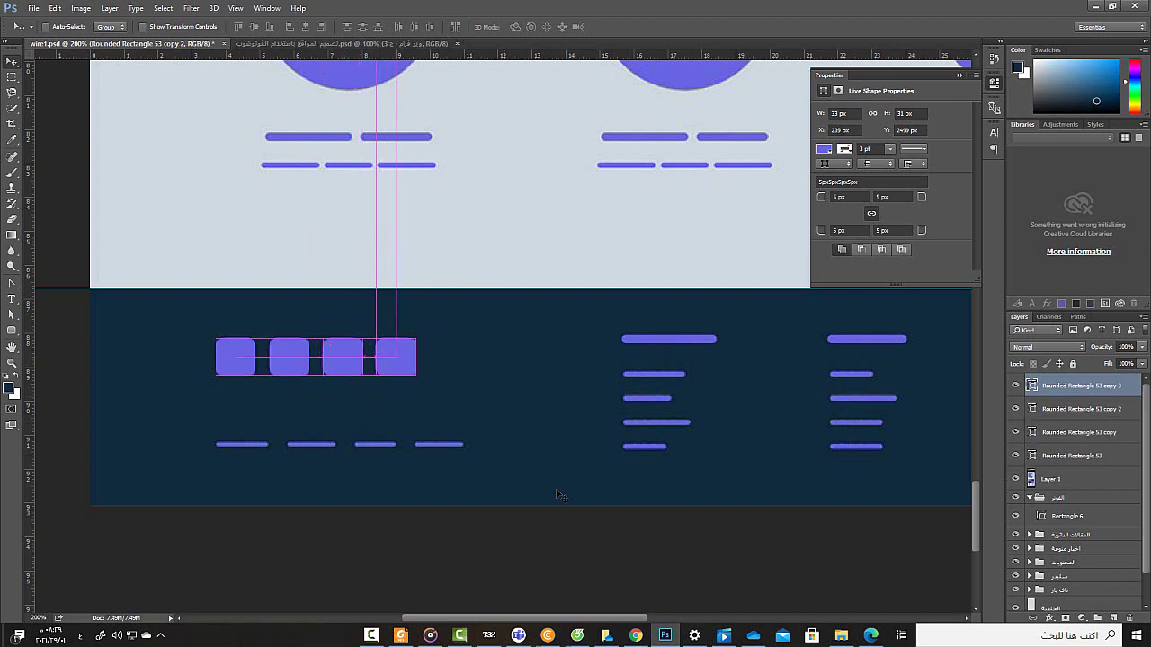
left_click(1068, 457, "shift")
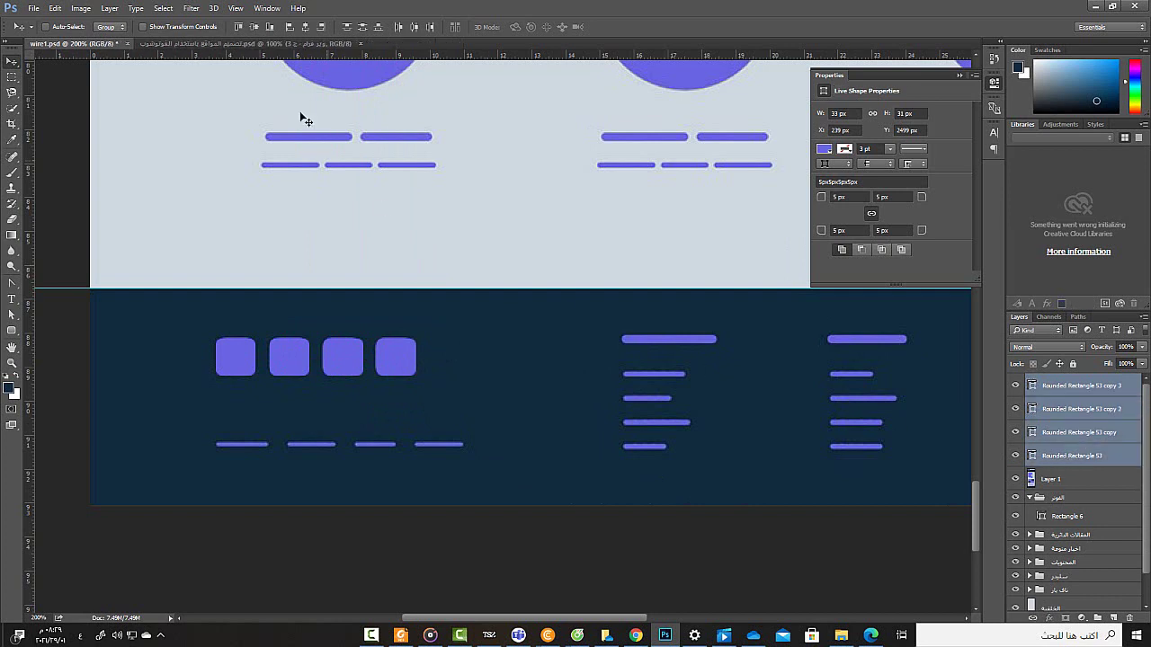
left_click(413, 28)
Step: Zoom to 300% and draw a thin purple rounded bar over the first link line
left_click(11, 331)
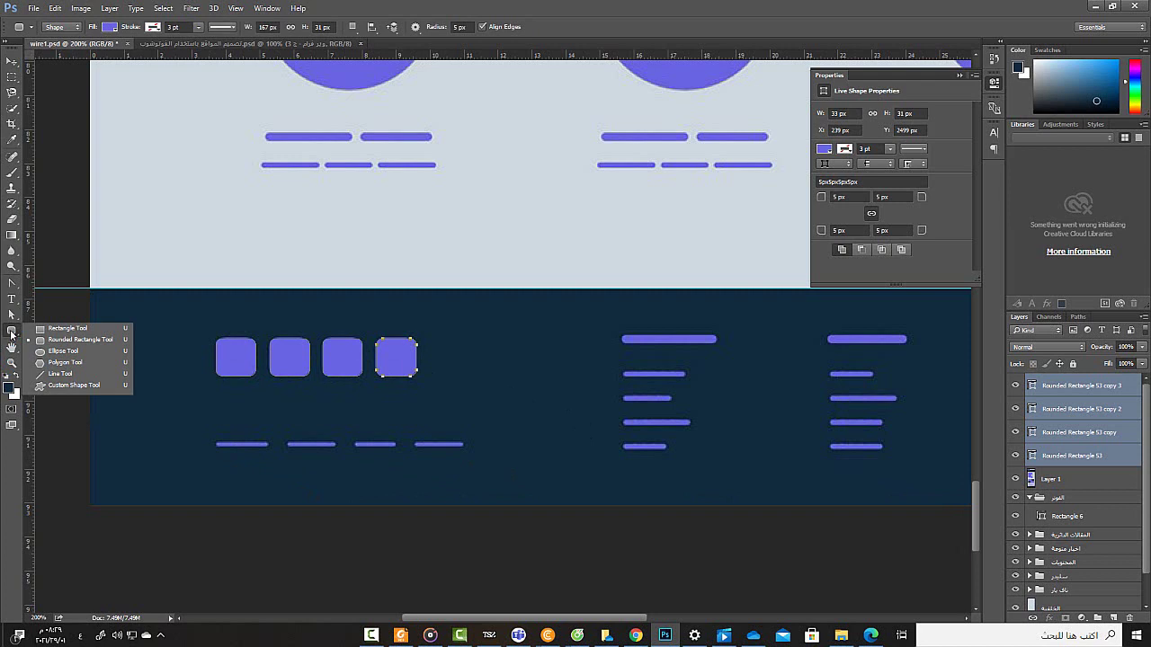
left_click(76, 340)
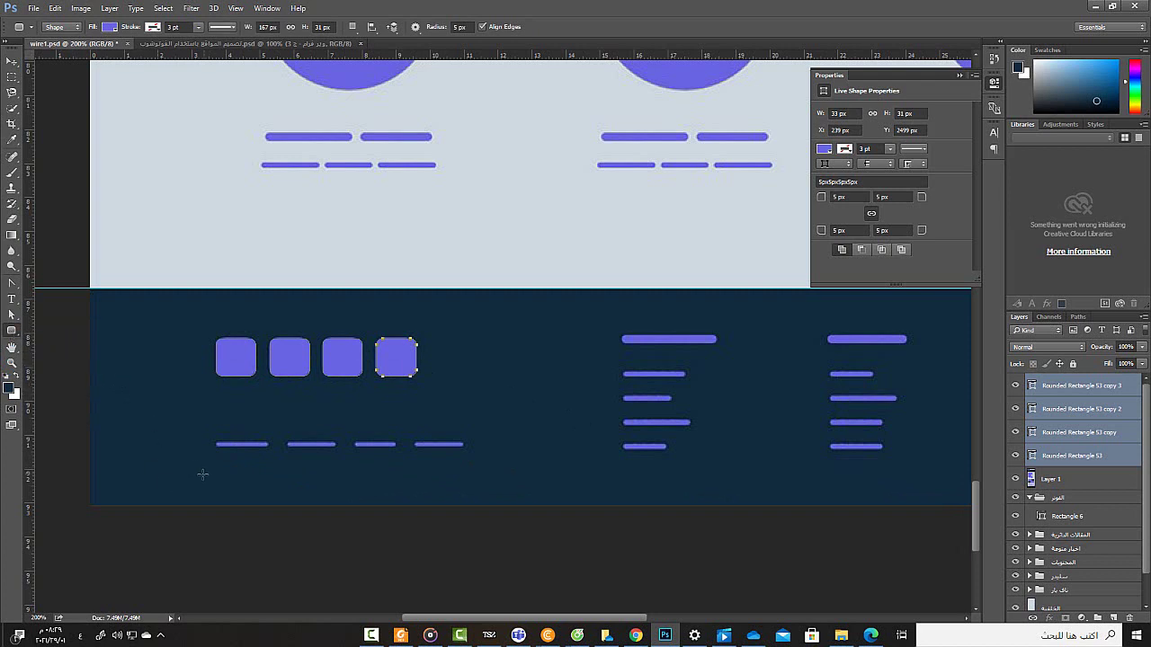
key("ctrl+plus")
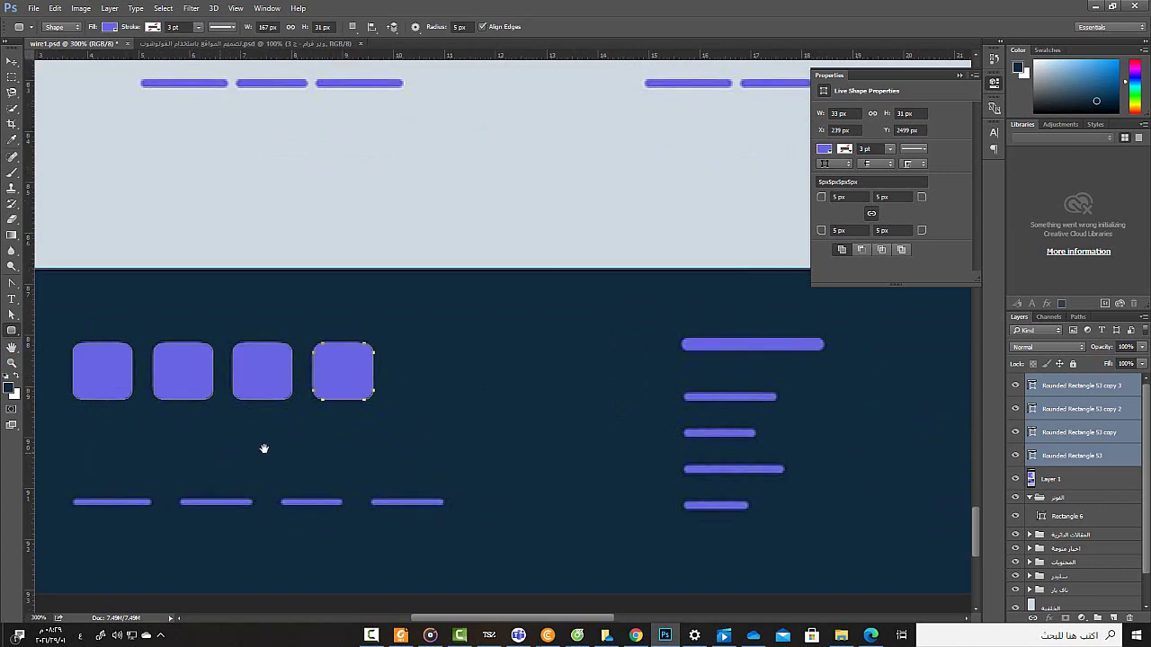
left_click_drag(262, 450, 339, 369)
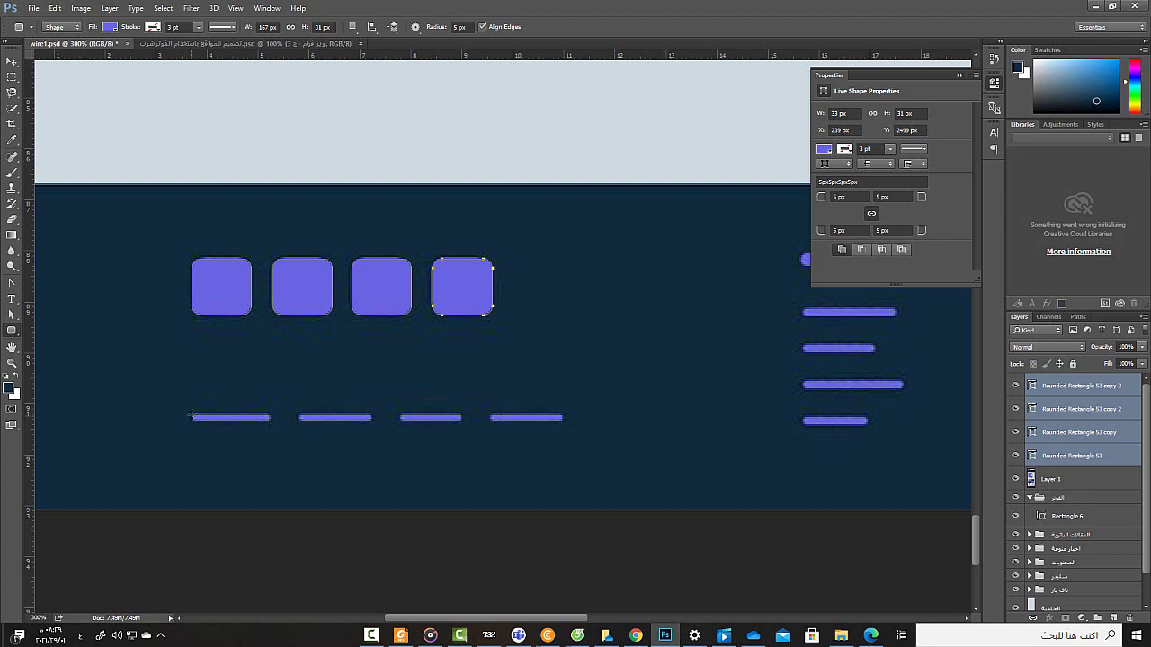
left_click_drag(190, 414, 272, 419)
Step: Duplicate the bar over the other link lines and narrow the third to 75% width
left_click(12, 61)
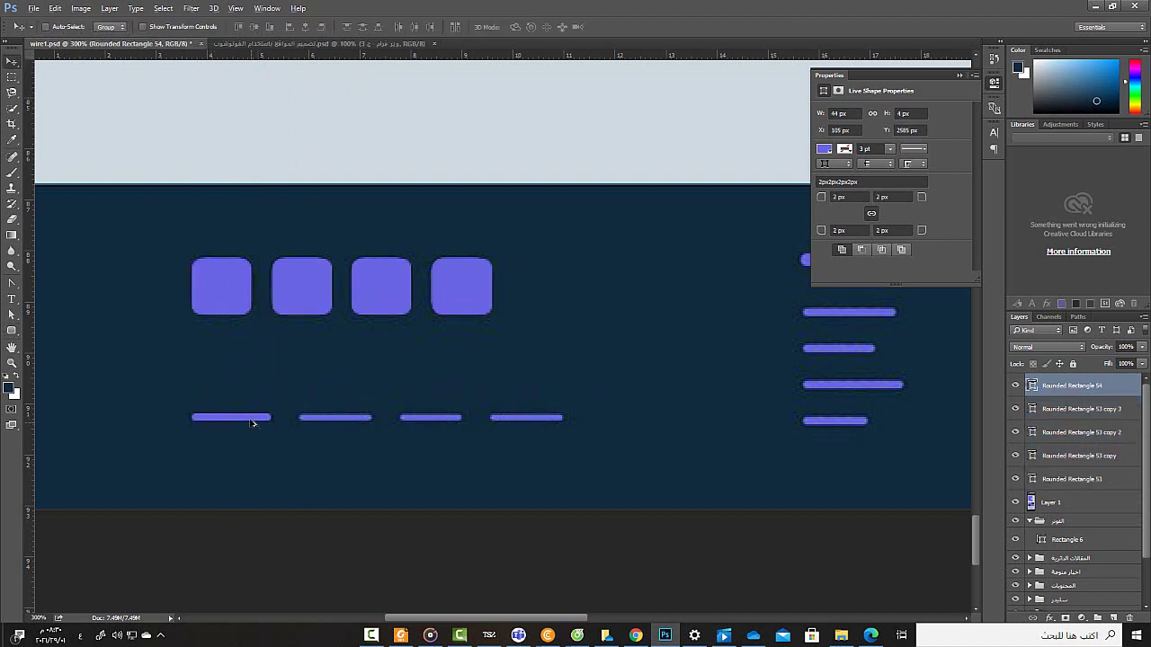
mouse_move(275, 418)
left_mouse_down()
mouse_move(535, 427)
mouse_move(438, 423)
left_mouse_up()
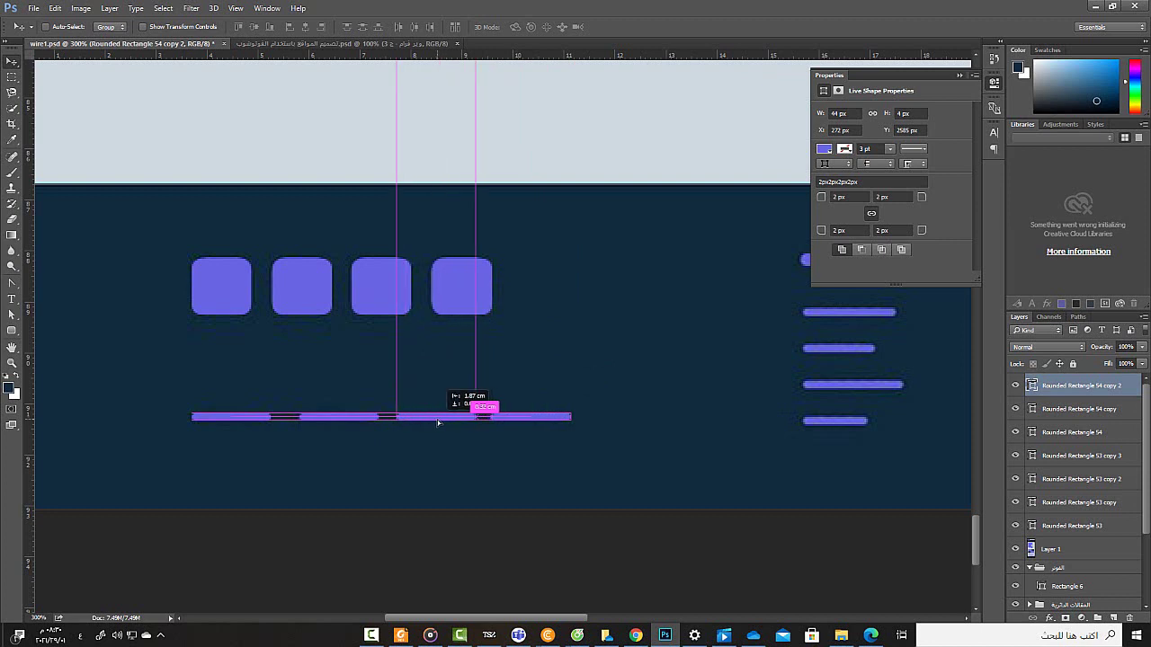
left_click_drag(438, 423, 441, 423)
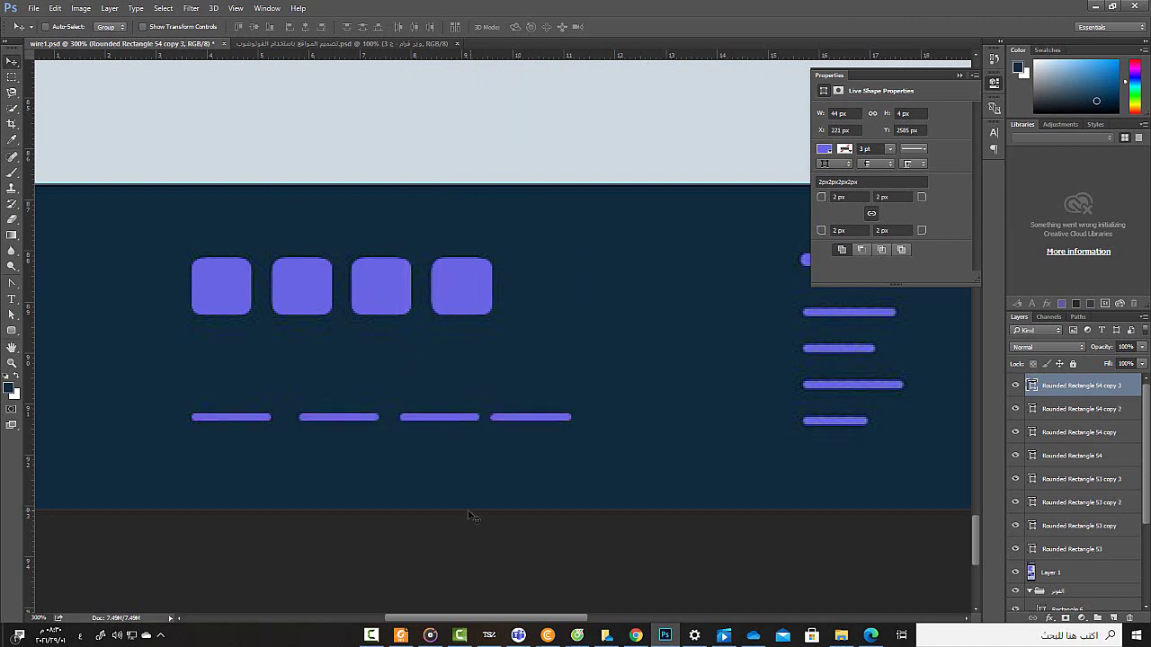
key("ctrl+t")
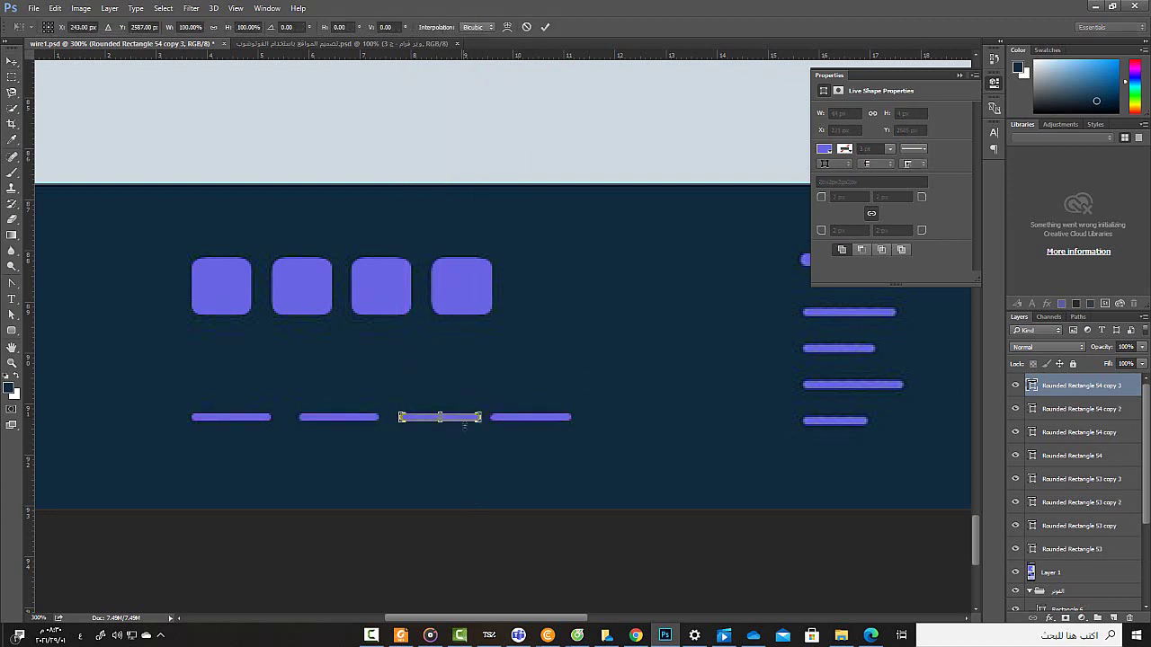
left_click_drag(479, 418, 459, 417)
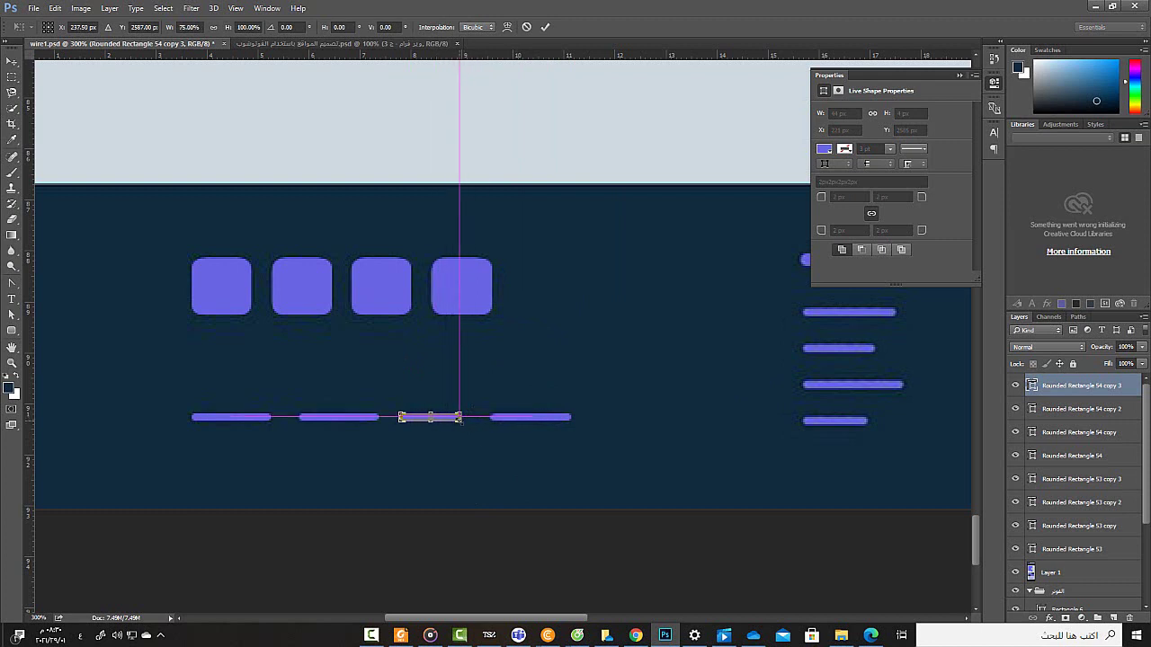
key("Return")
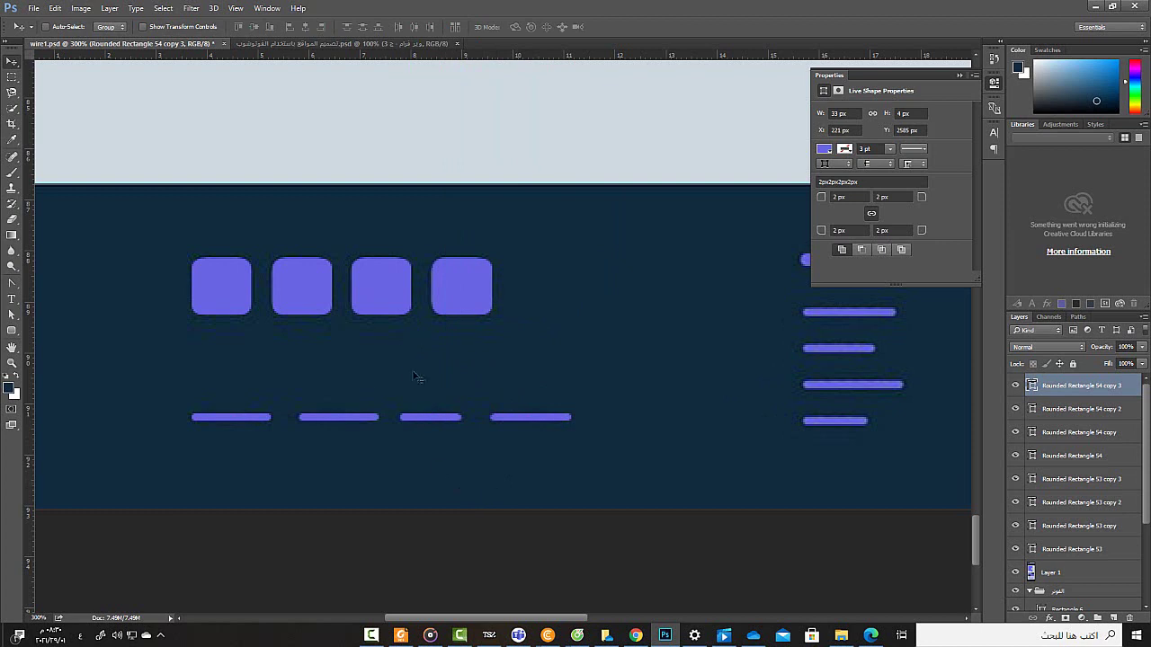
key("Left")
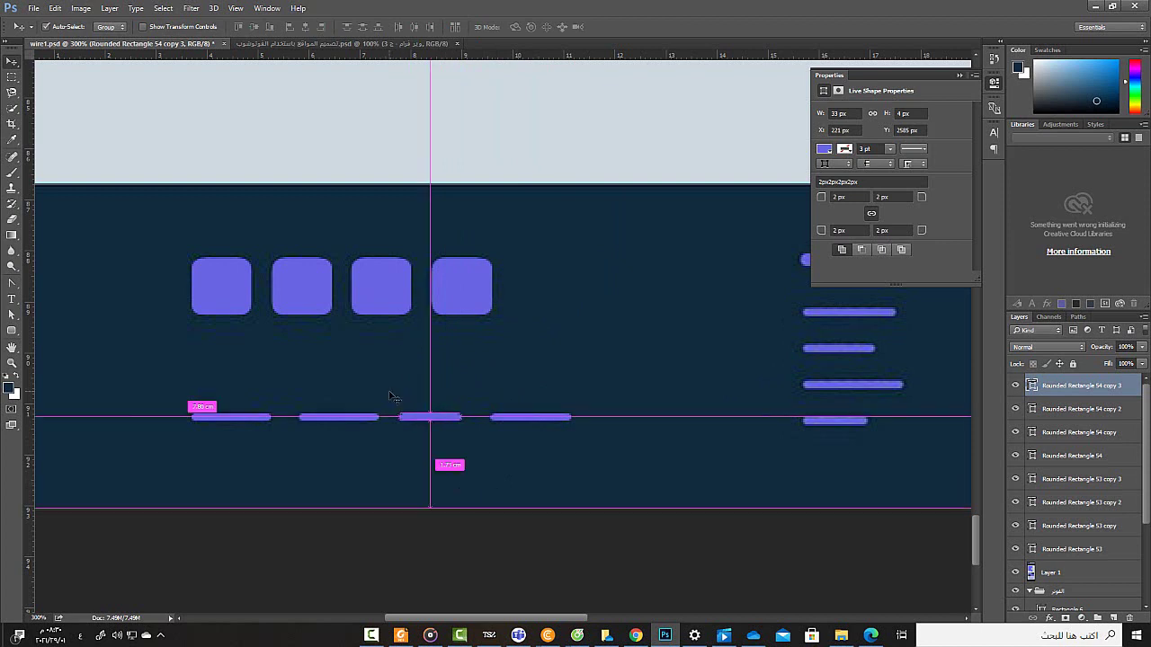
key("ctrl+0")
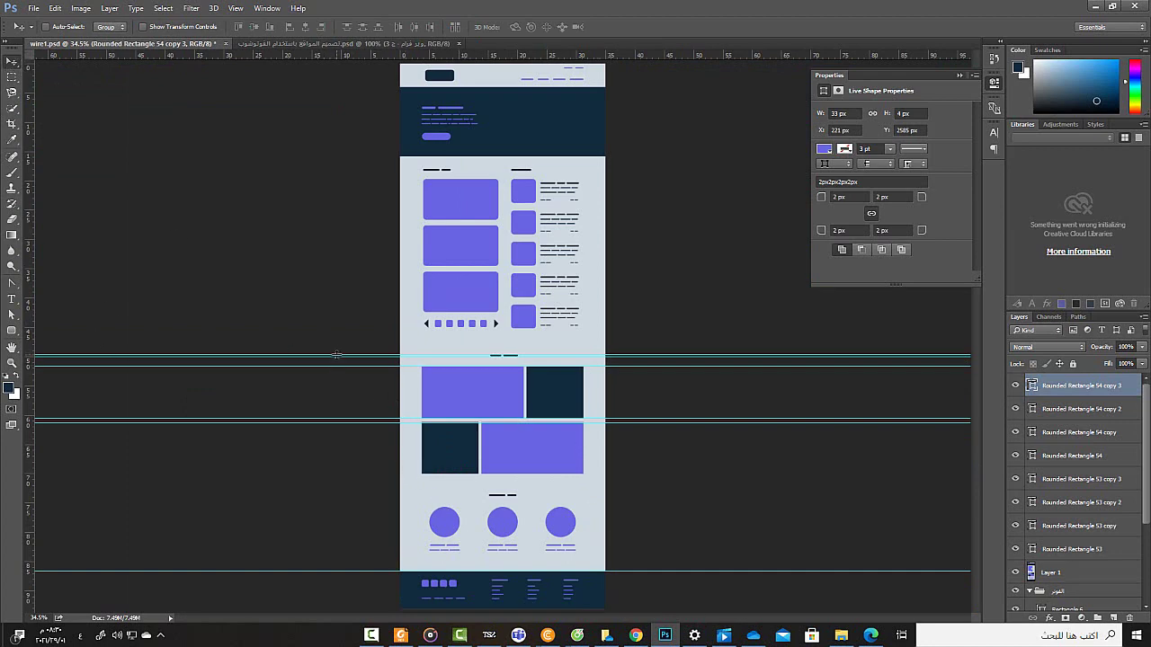
Step: Drag the horizontal guides off the page and hide Layer 1's old footer artwork
mouse_move(335, 354)
left_mouse_down()
mouse_move(346, 357)
mouse_move(332, 60)
left_mouse_up()
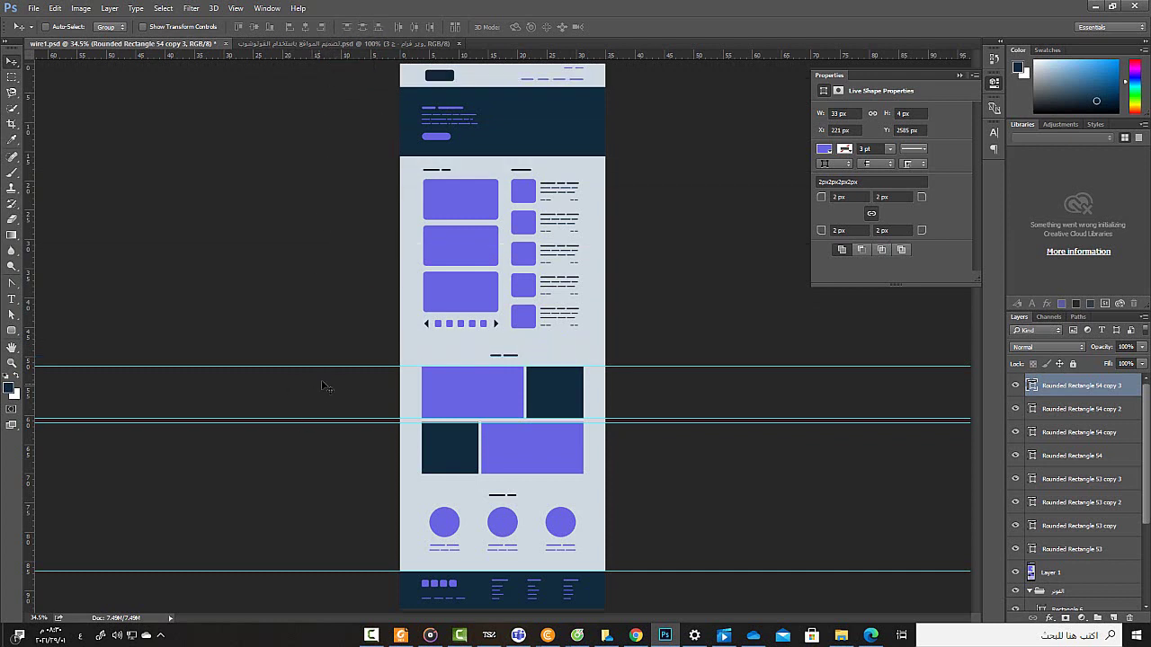
left_click_drag(330, 365, 333, 55)
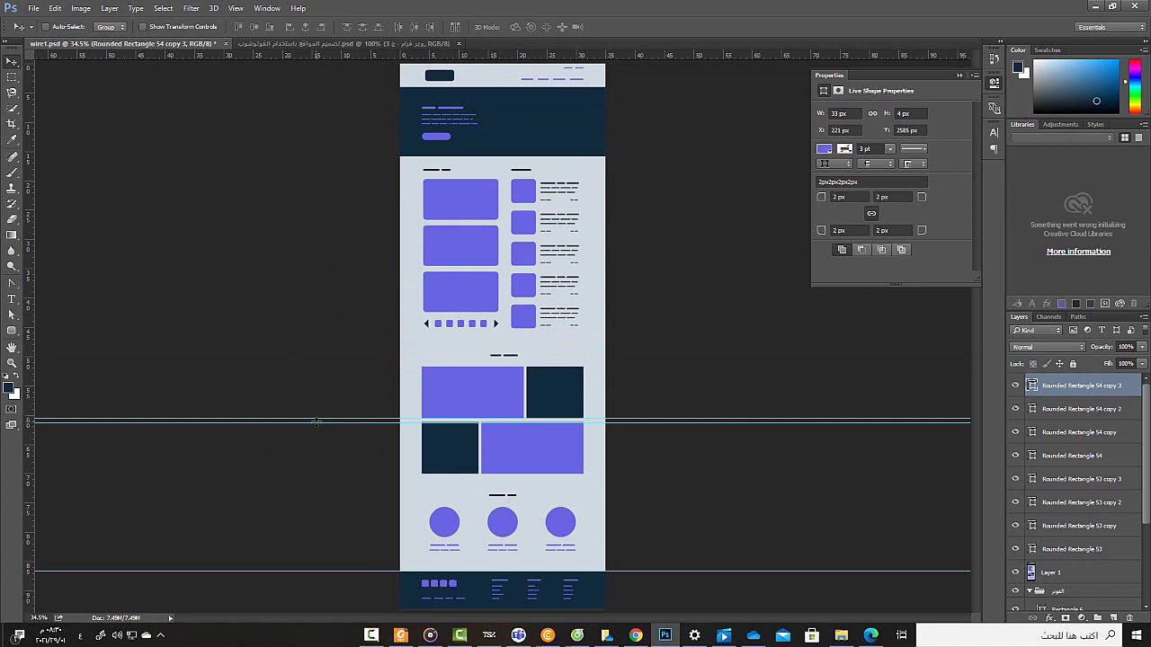
left_click_drag(319, 419, 333, 56)
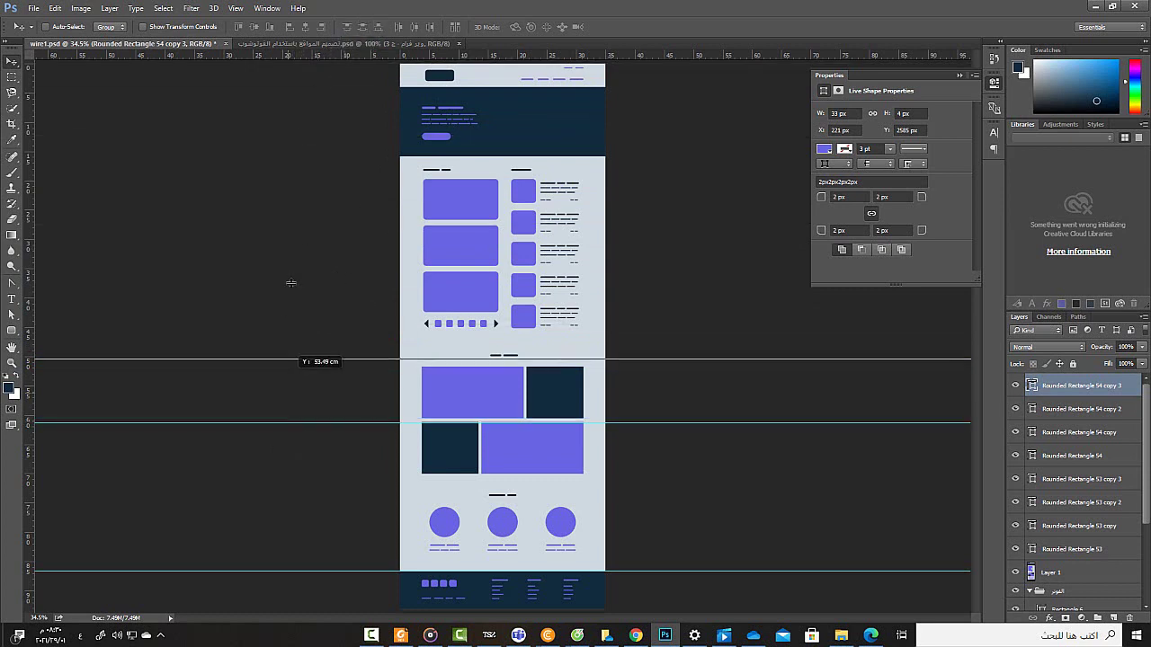
left_click_drag(287, 422, 335, 36)
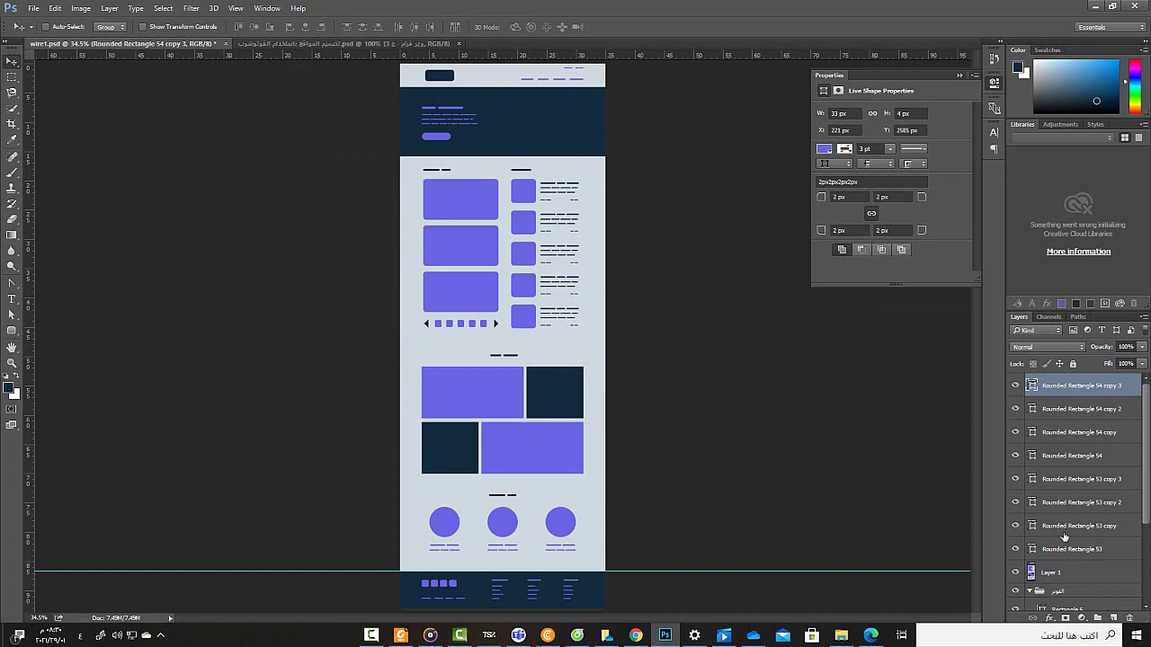
left_click(1015, 573)
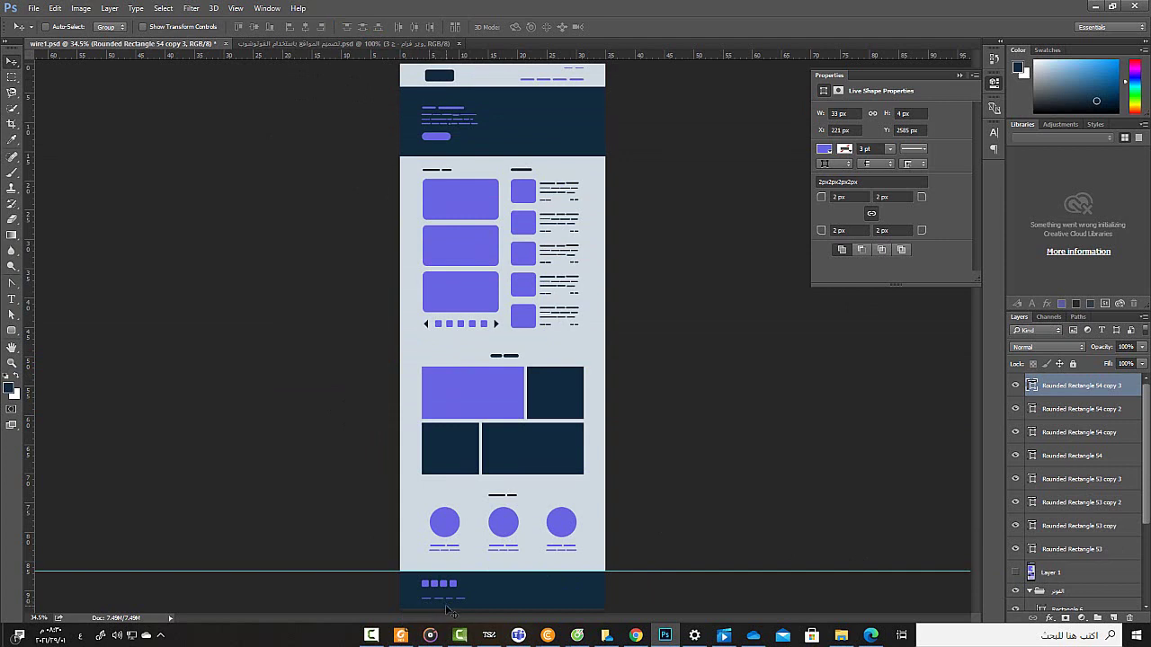
Step: Toggle Layer 1 repeatedly to compare the footer, leaving it visible
left_click(1015, 572)
left_click(1015, 573)
left_click(1016, 574)
left_click(1016, 574)
left_click(1016, 574)
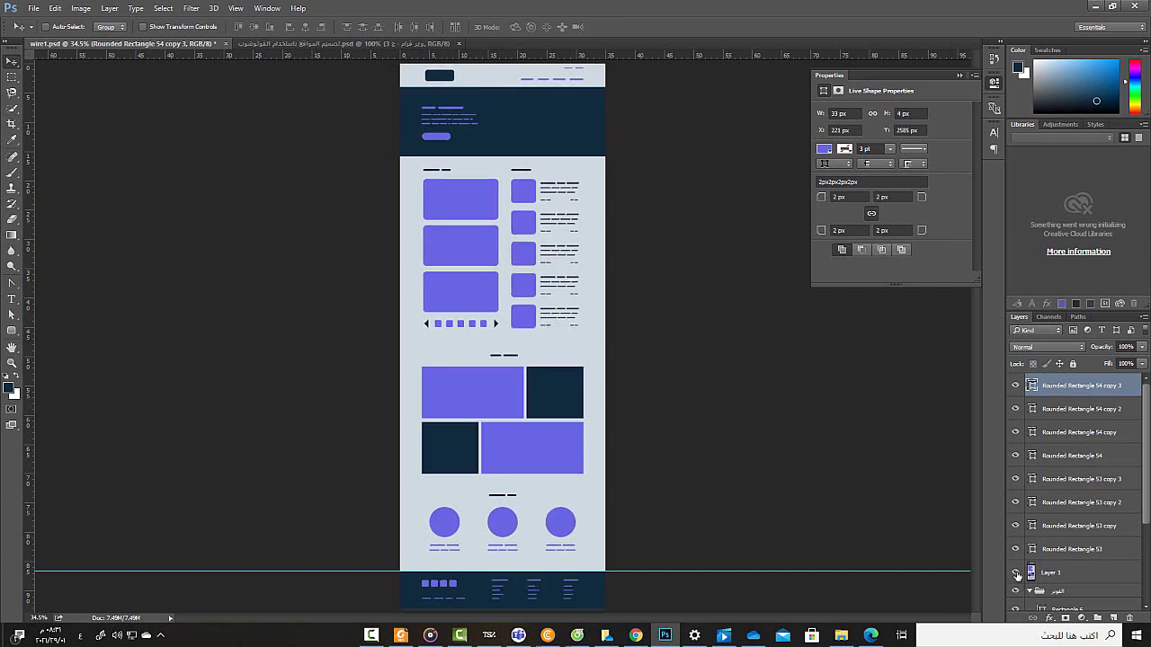
left_click(1016, 574)
left_click(1016, 573)
scroll(1118, 529, "down", 1)
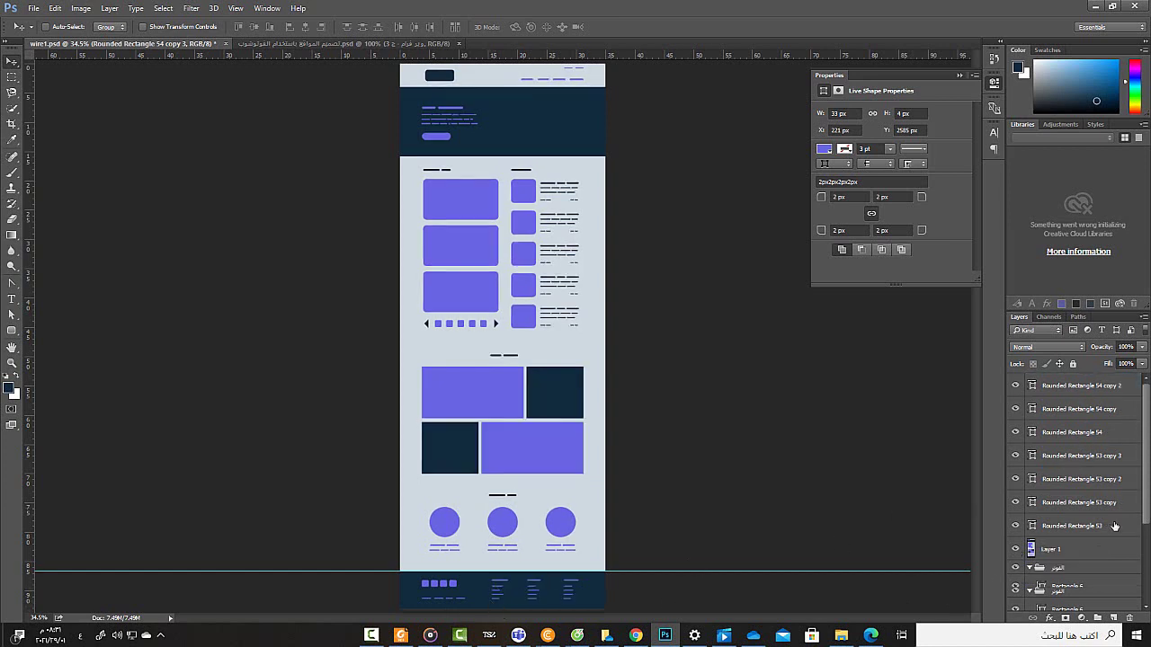
scroll(1115, 527, "up", 1)
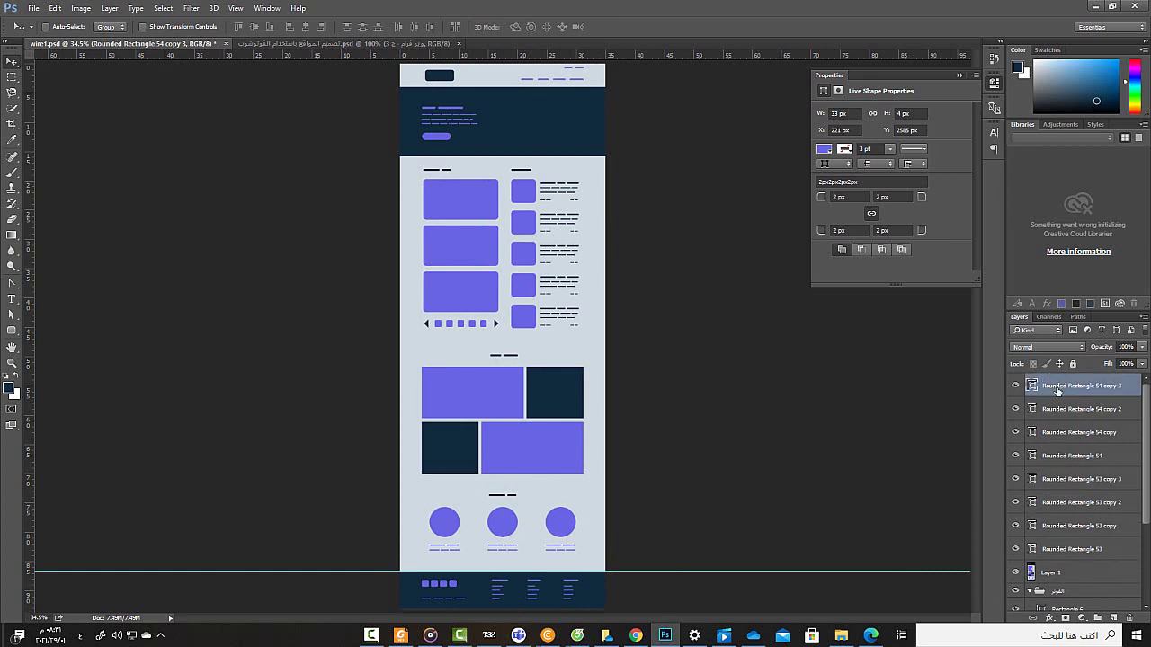
Step: Move the eight rounded-rectangle layers into the الفوتر group and expand it
left_click(1072, 554, "shift")
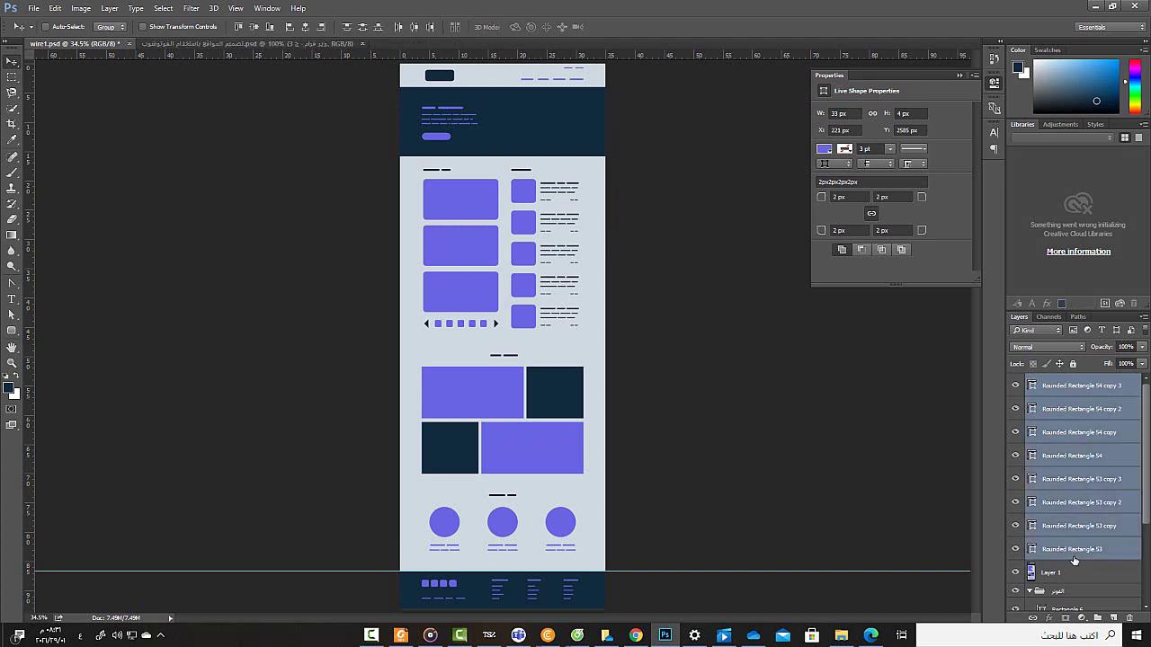
left_click_drag(1074, 559, 1093, 601)
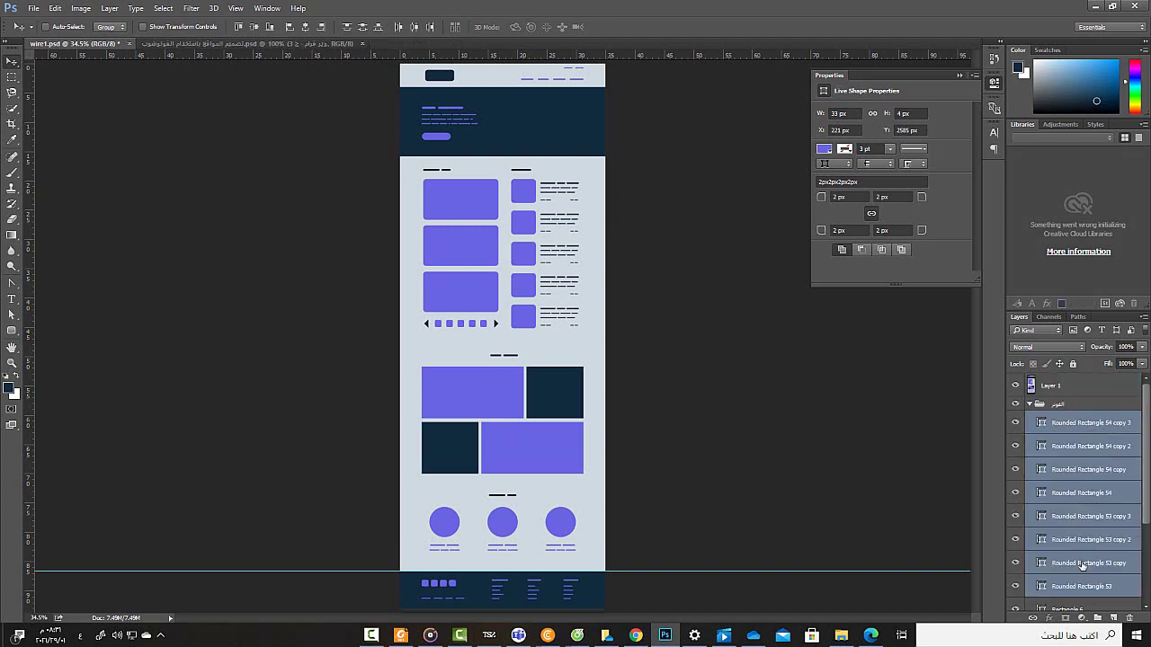
left_click(1030, 405)
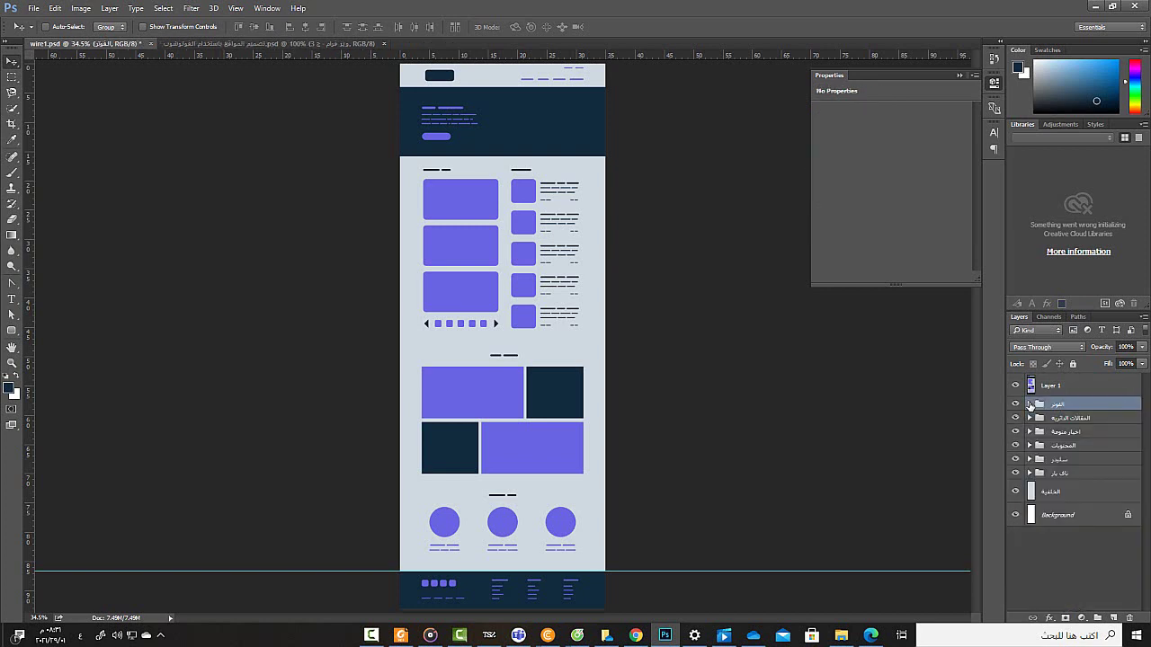
left_click(1029, 405)
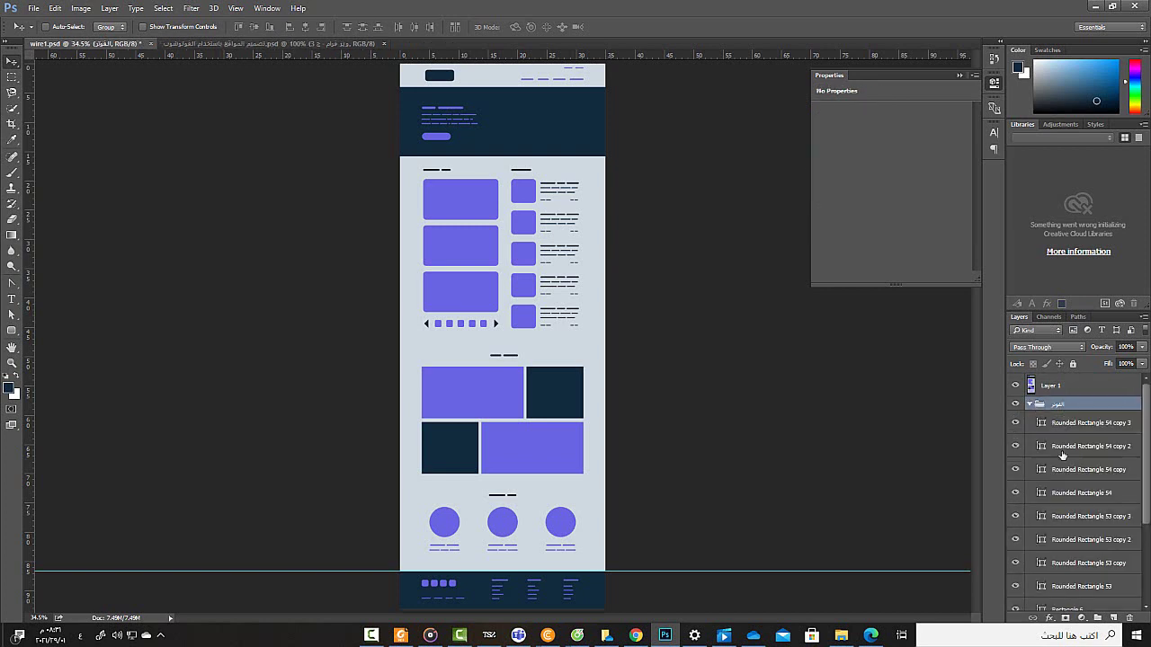
left_click(1068, 423)
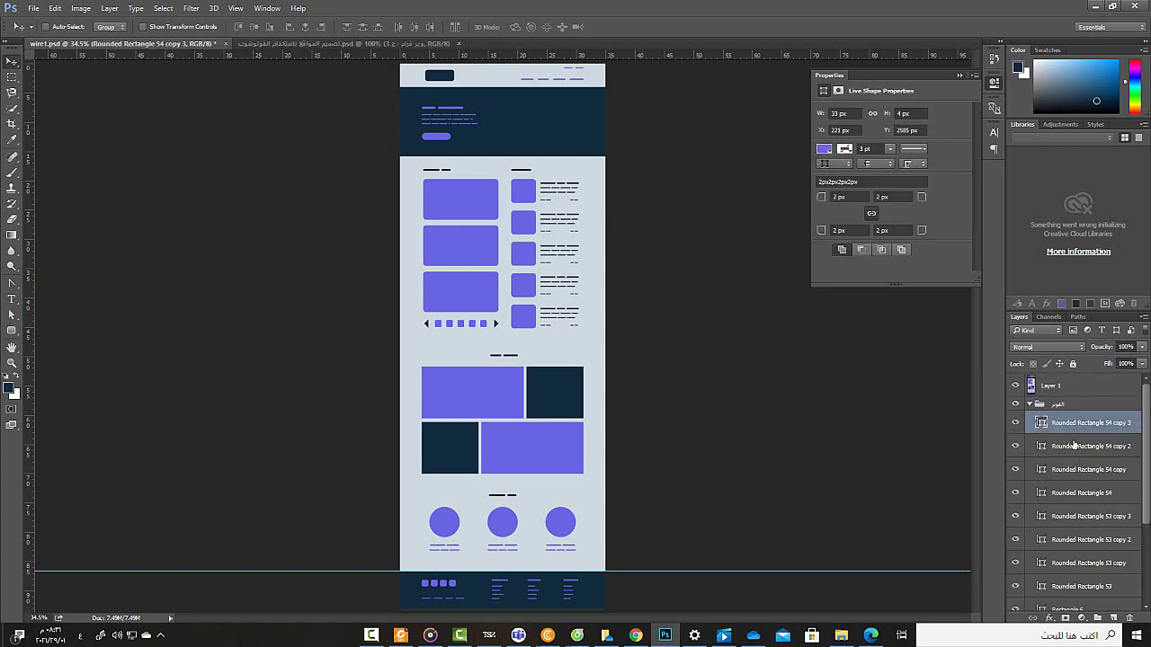
Step: Hide Layer 1 and toggle Rectangle 6 to identify the footer layers
scroll(1069, 461, "down", 1)
scroll(1070, 460, "down", 1)
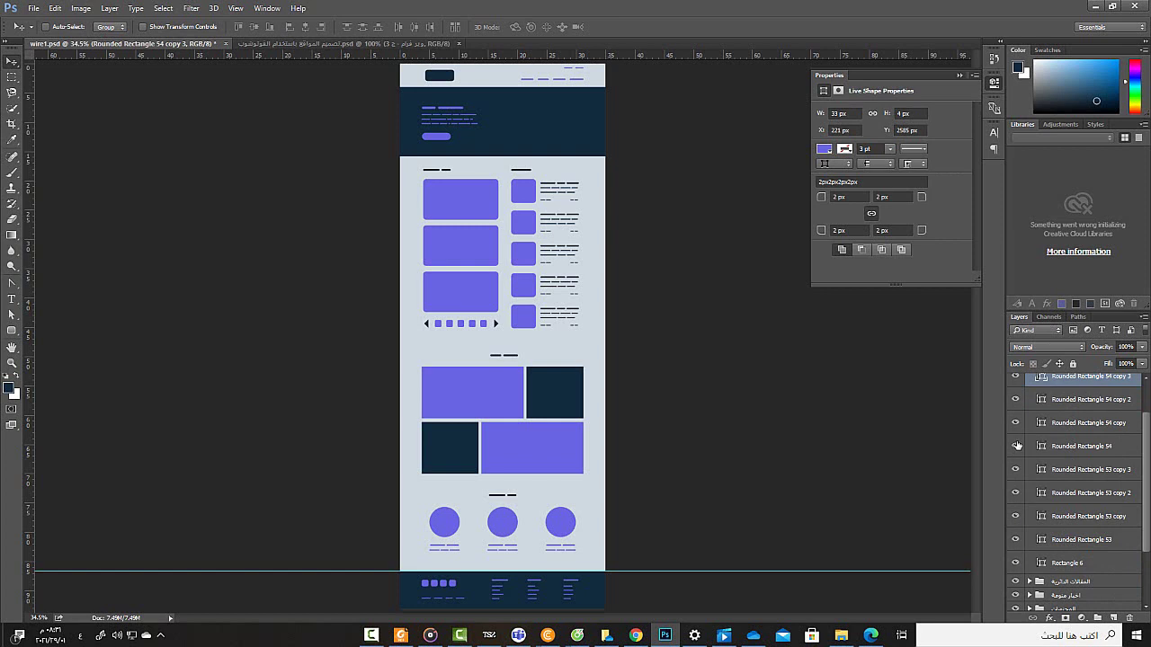
scroll(1042, 454, "up", 1)
scroll(1041, 454, "down", 1)
key("ctrl+z")
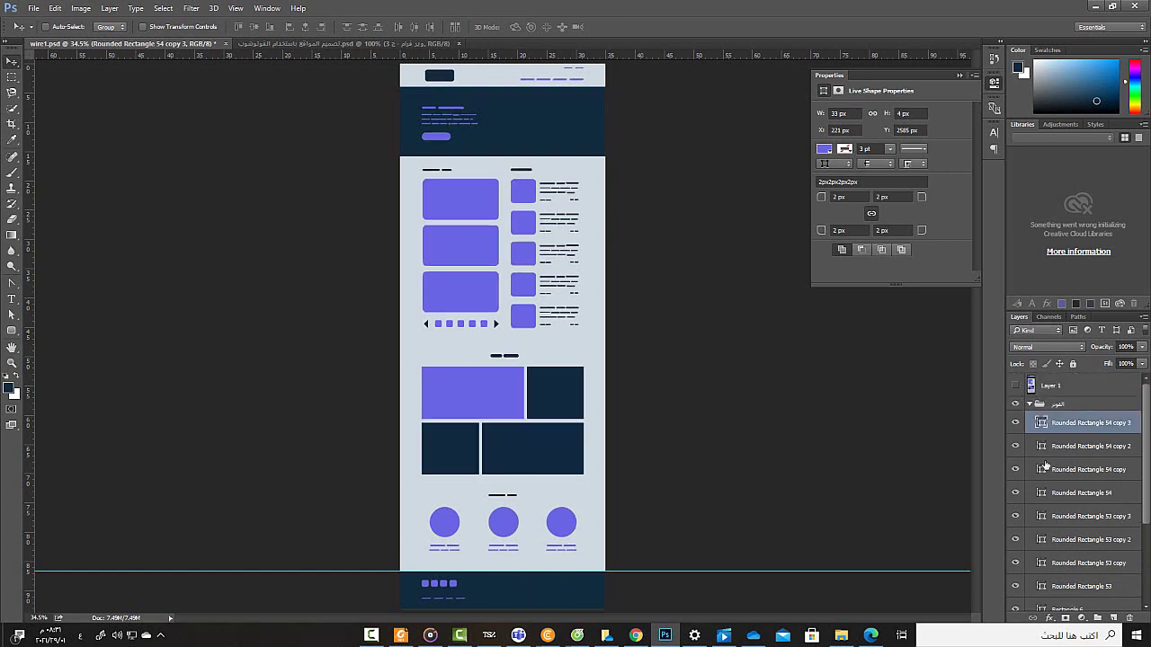
scroll(1045, 464, "down", 1)
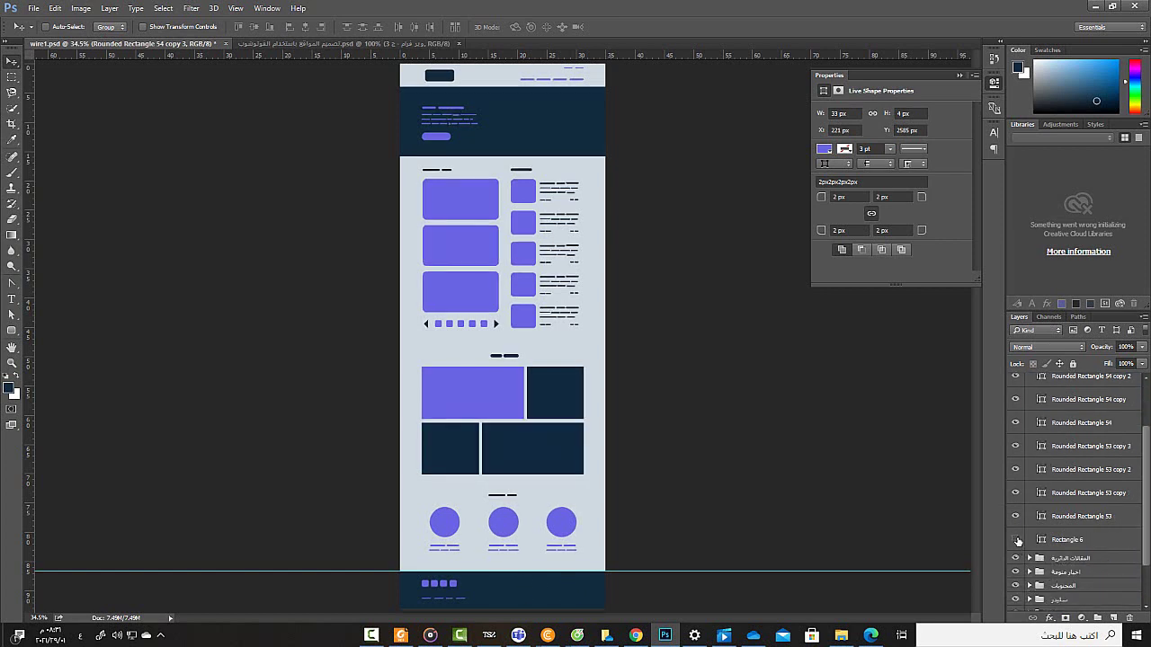
left_click(1017, 539)
left_click(1017, 540)
Step: Select Rounded Rectangle 53 through 54 copy 3 and group them with Ctrl+G
left_click(1083, 520)
scroll(1052, 544, "up", 2)
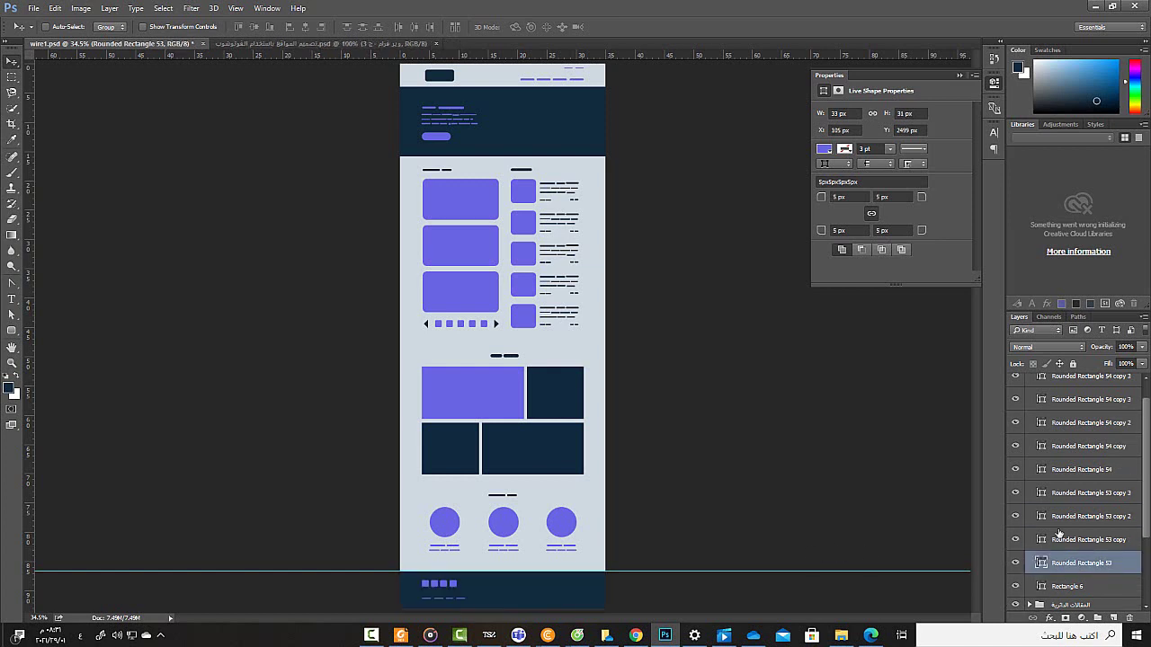
left_click(1056, 403, "shift")
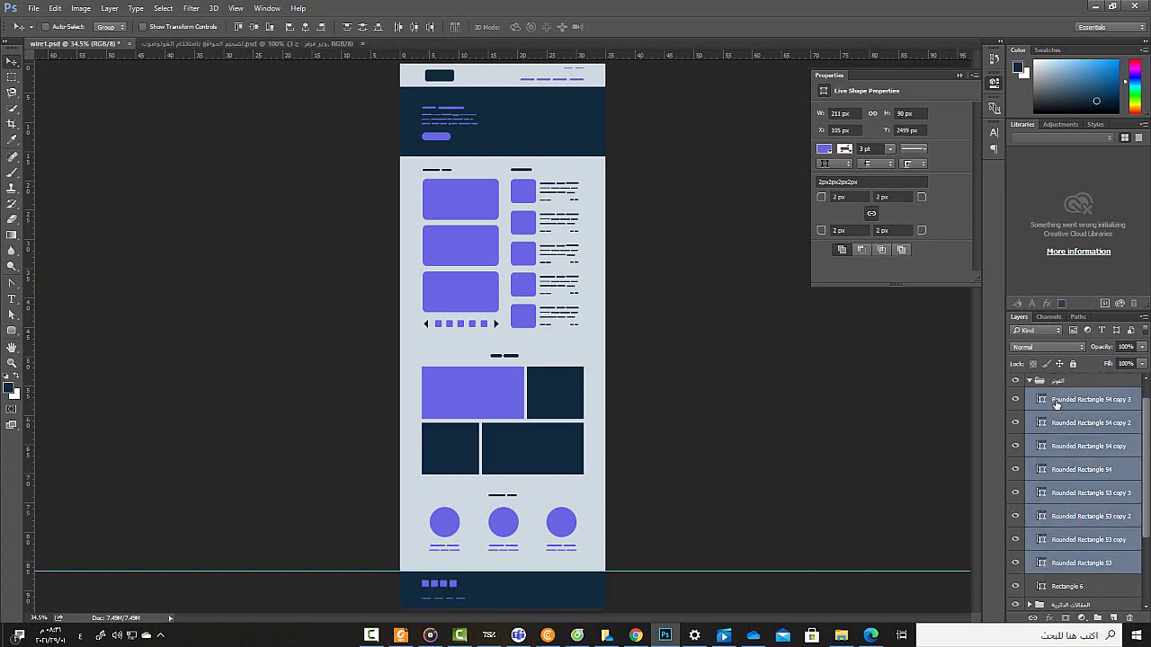
key("ctrl+g")
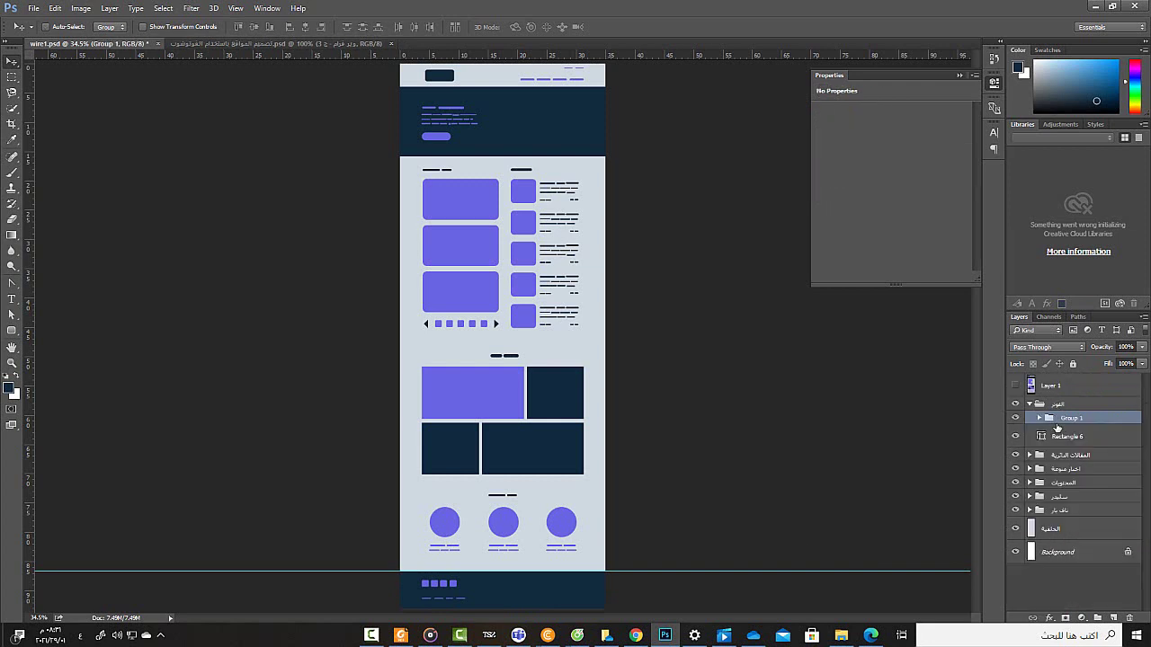
Step: Rename the social-icon group to السوشيال ميديا and toggle its visibility to check it
double_click(1070, 419)
type("السوشيال")
type(" ميديا")
key("Return")
left_click(1017, 418)
left_click(1017, 419)
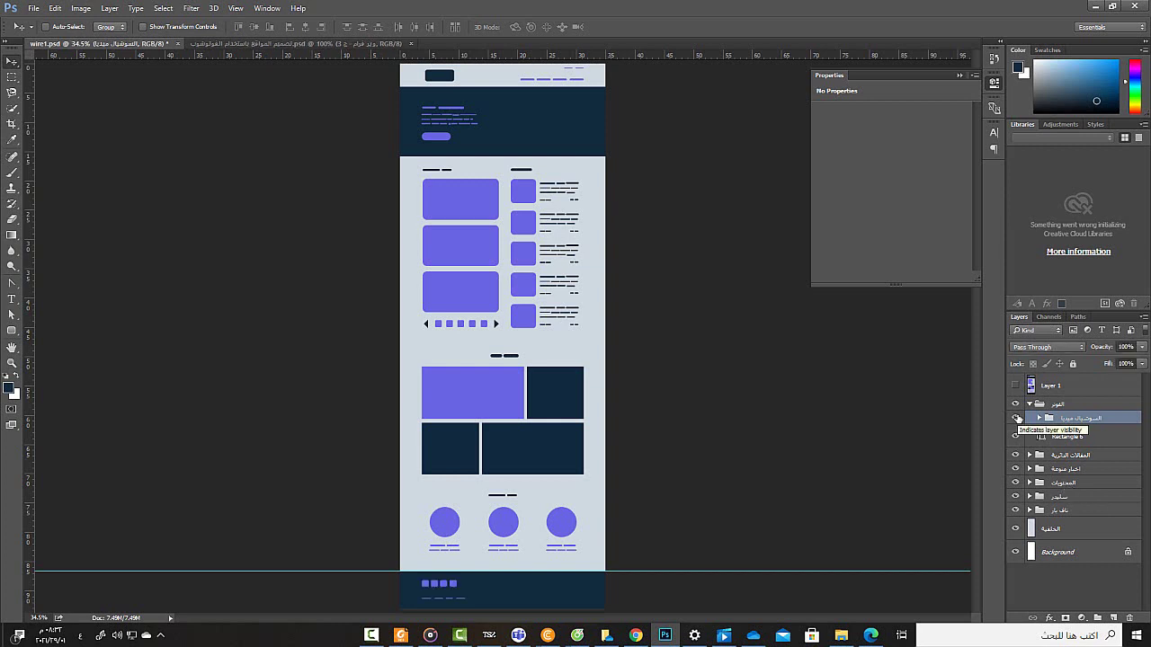
Step: Show Layer 1 again and nest a new empty group inside الفوتر, naming it روابط
left_click(1066, 405)
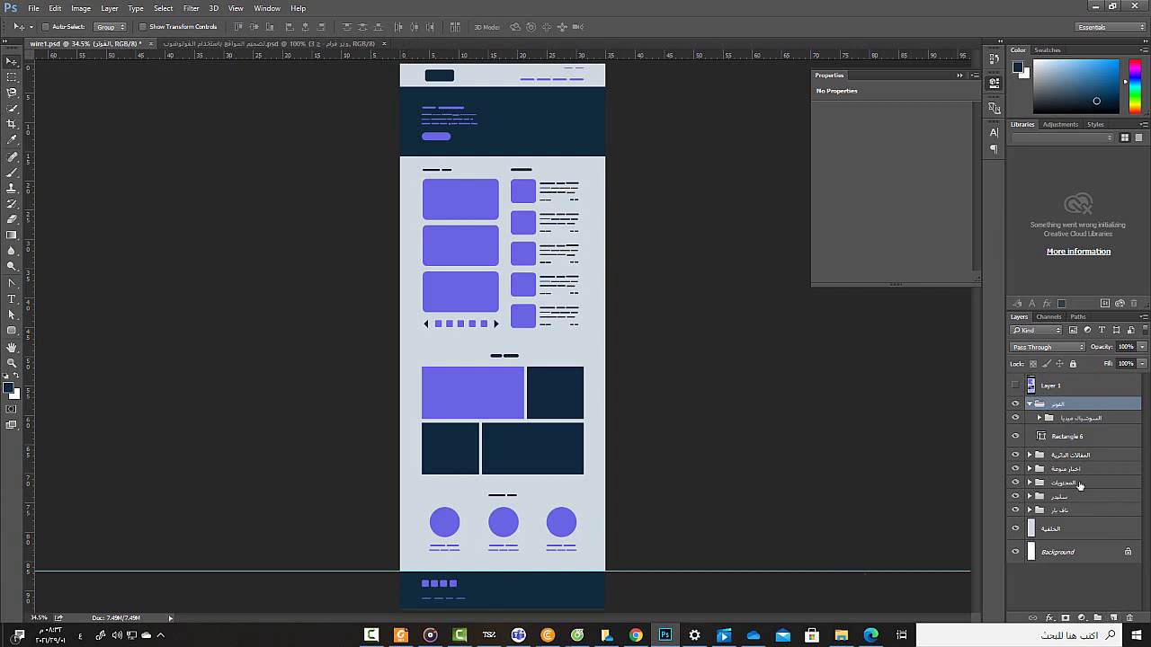
left_click(1015, 385)
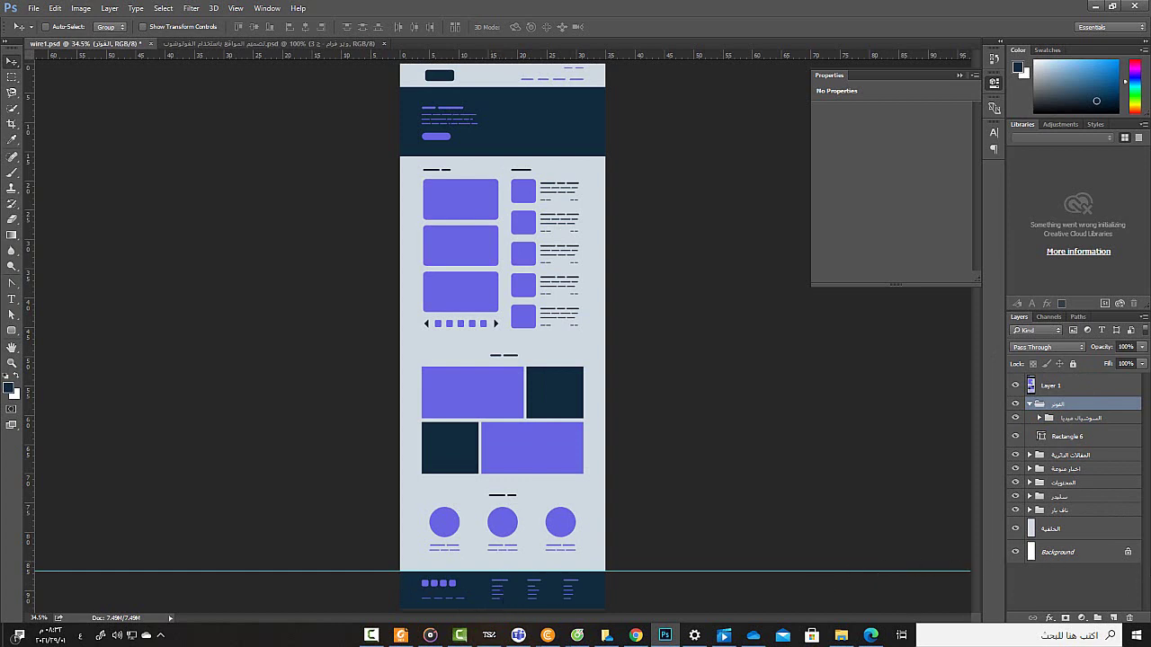
left_click(1098, 618)
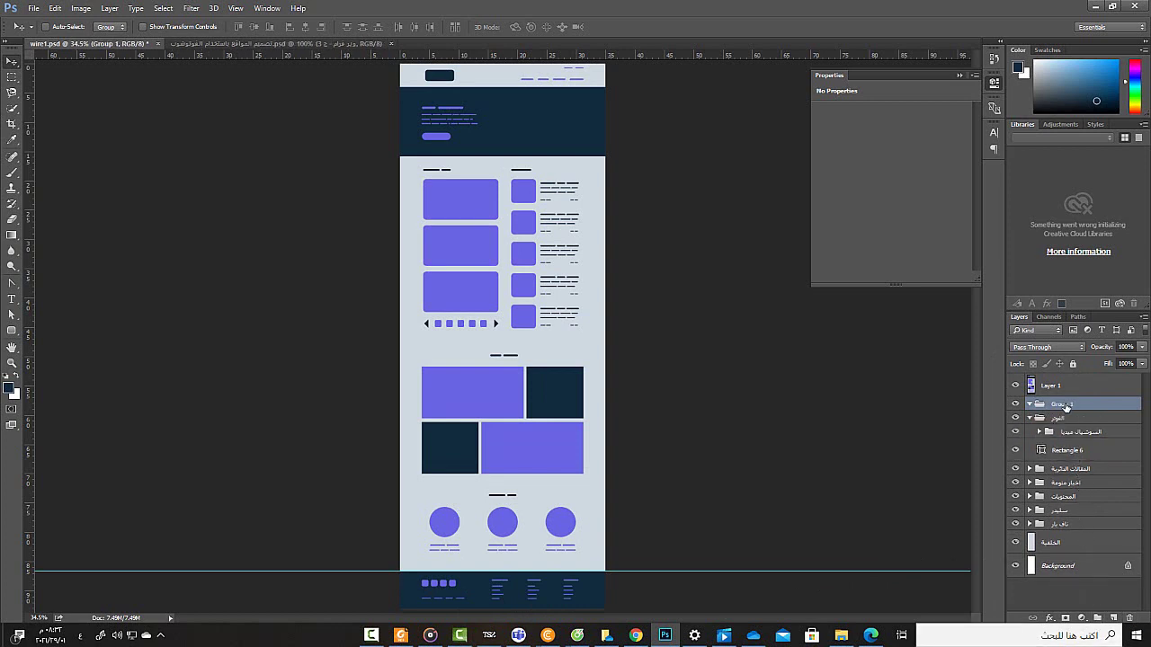
left_click_drag(1064, 407, 1062, 427)
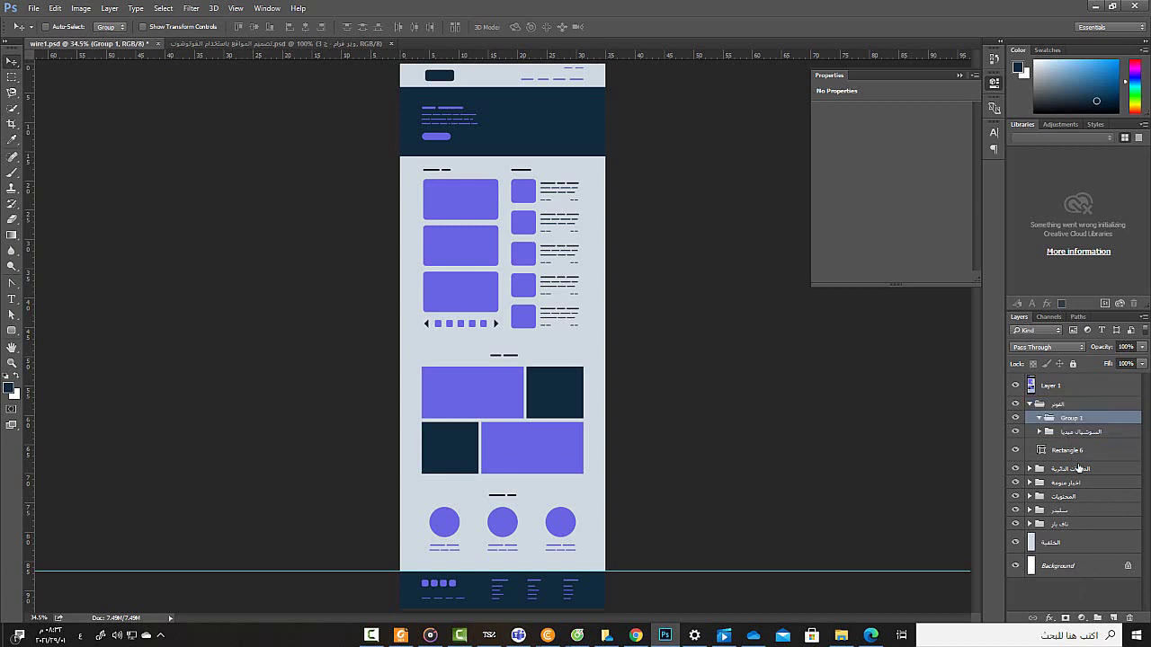
double_click(1067, 419)
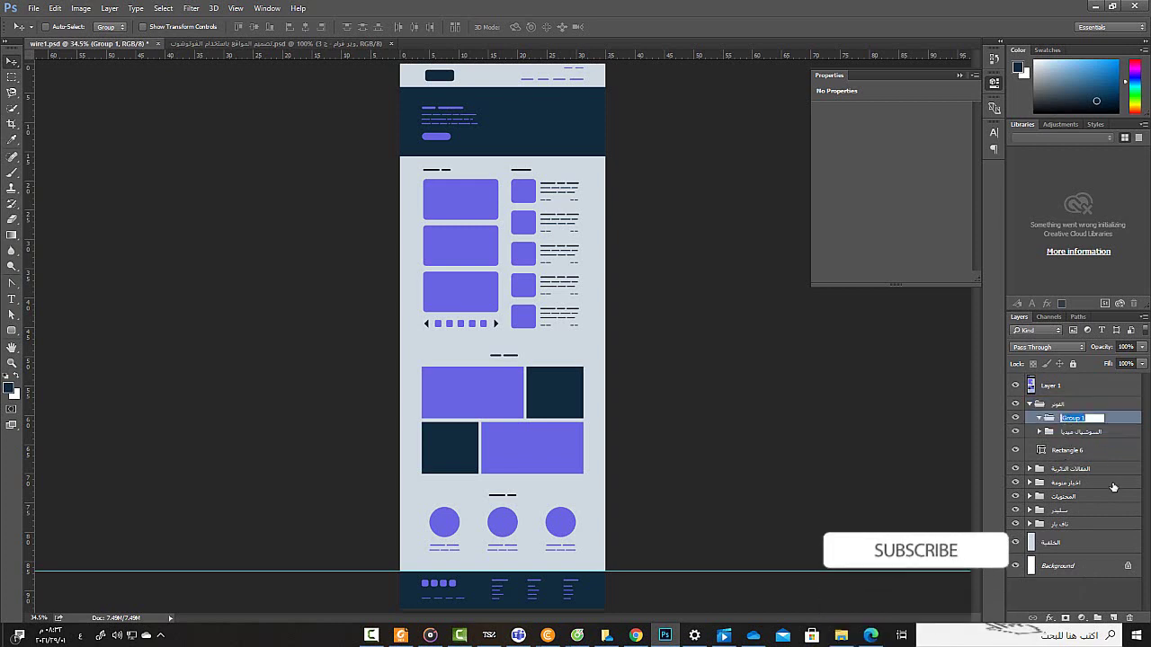
type("روابط")
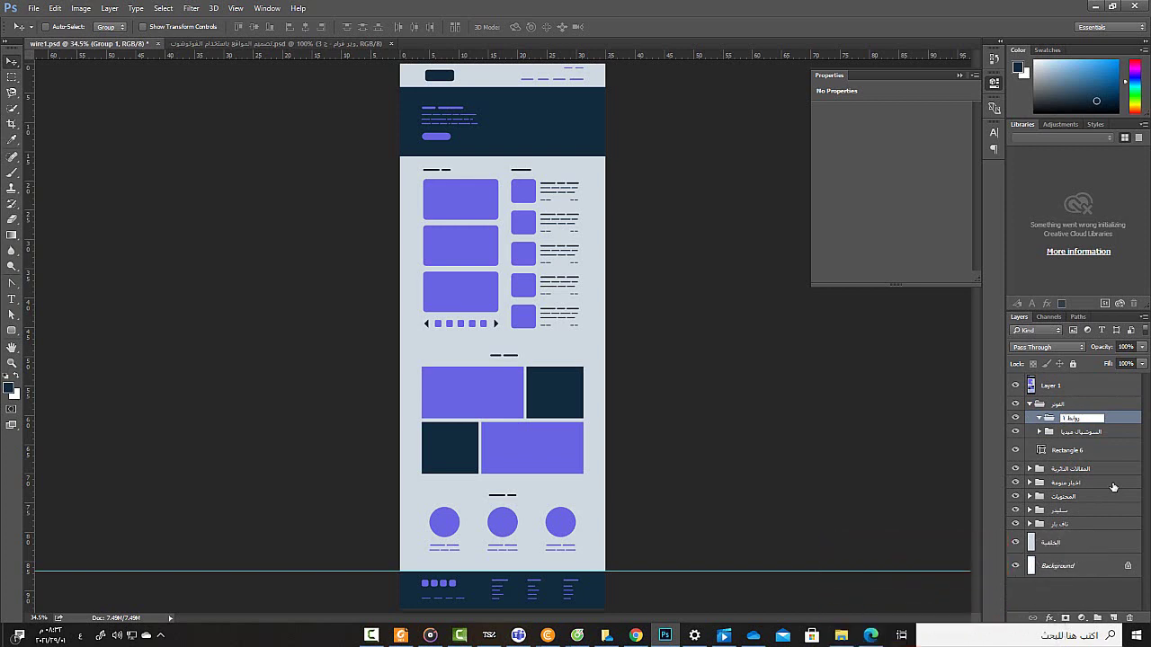
Step: Commit the group name روابط and zoom in closely on the footer's link columns
key("Return")
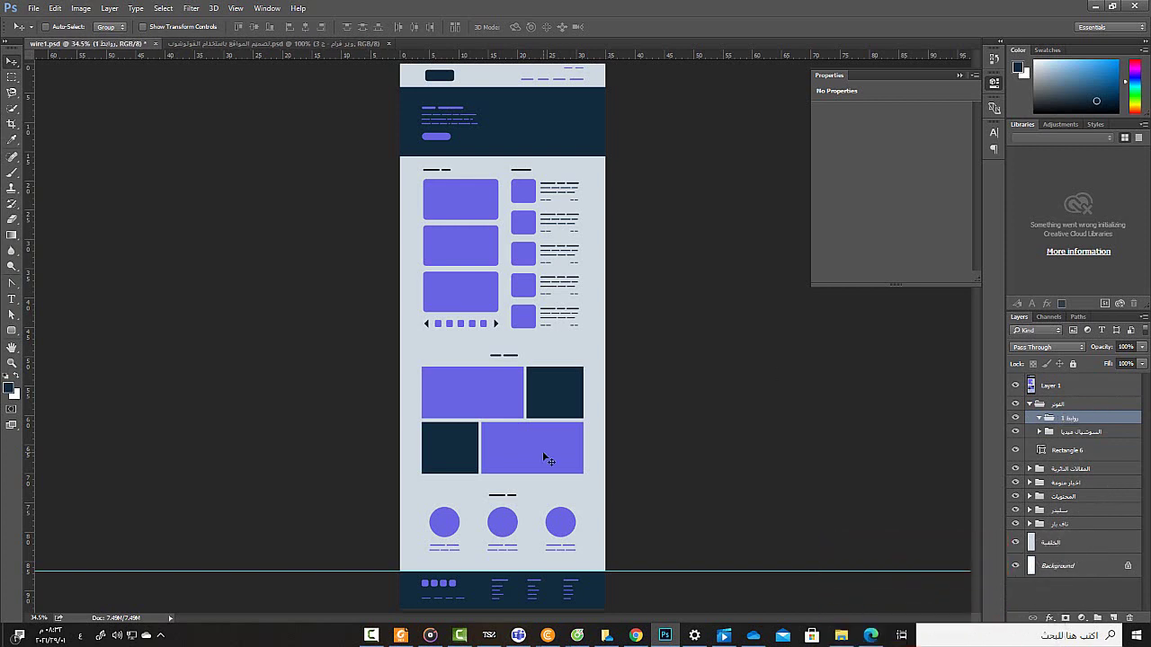
key("ctrl+plus")
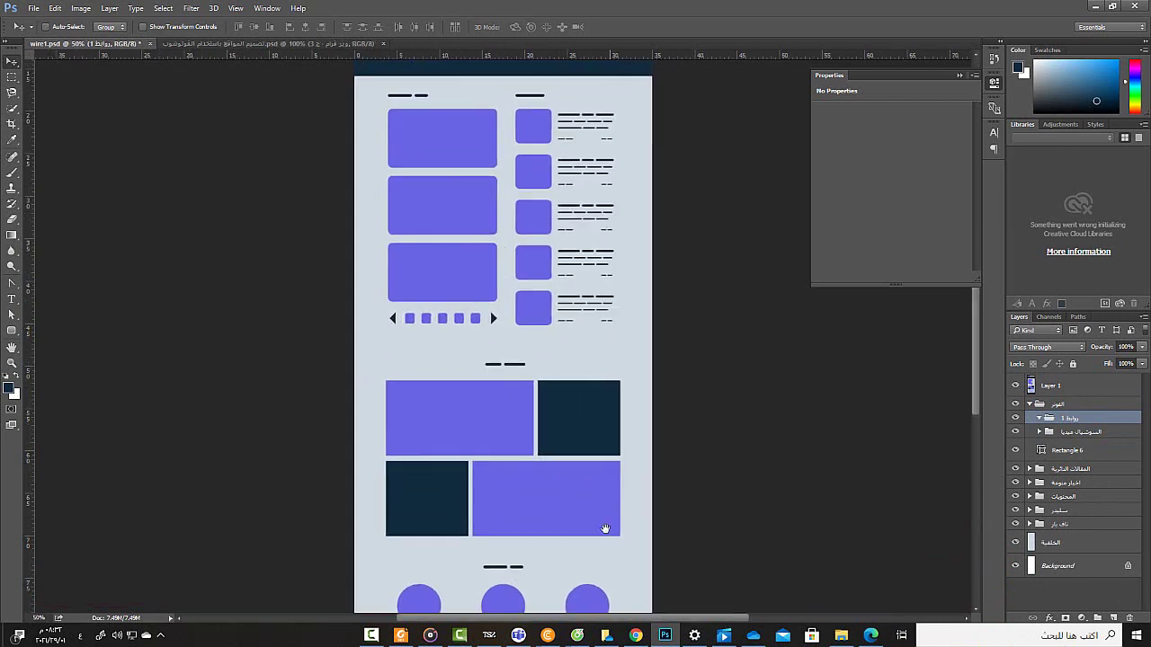
left_click_drag(599, 434, 584, 302)
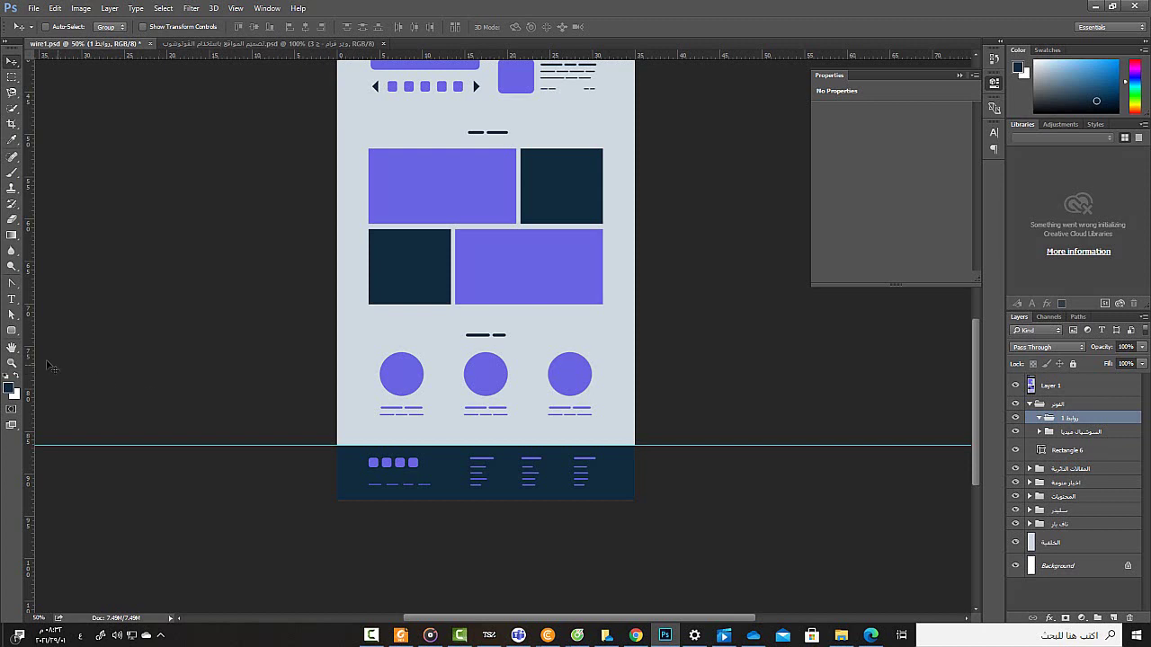
left_click(11, 363)
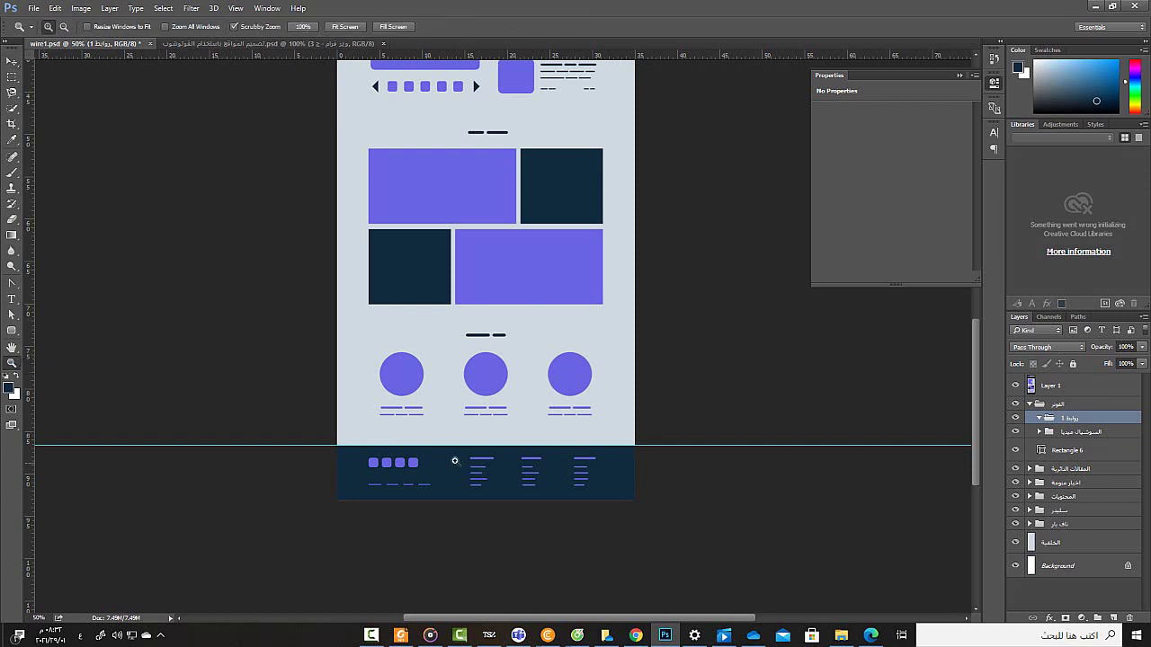
left_click_drag(469, 457, 528, 540)
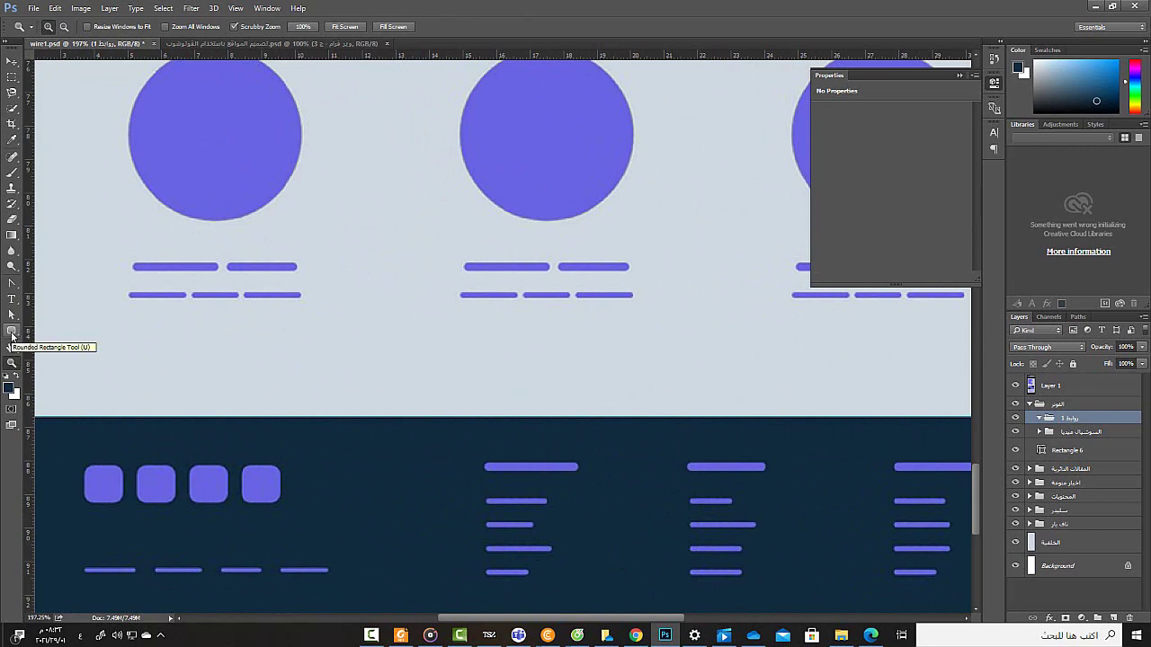
Step: Draw a rounded heading bar and a slightly taller 53 × 7 px link bar over the first footer column
left_click(12, 331)
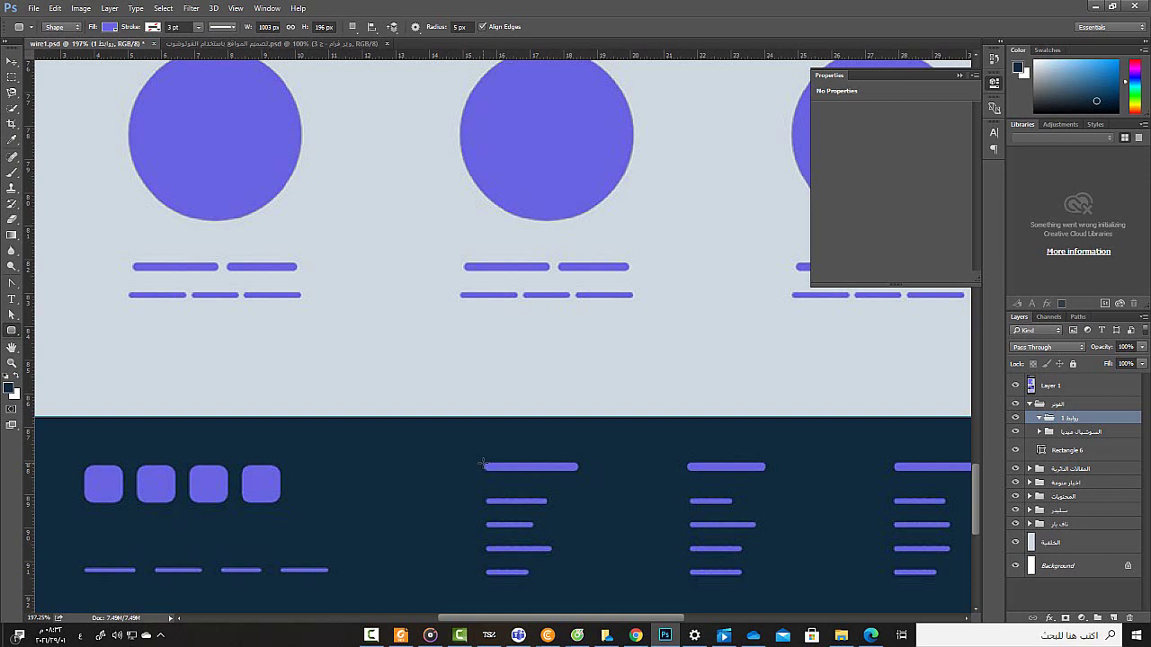
left_click_drag(484, 465, 579, 470)
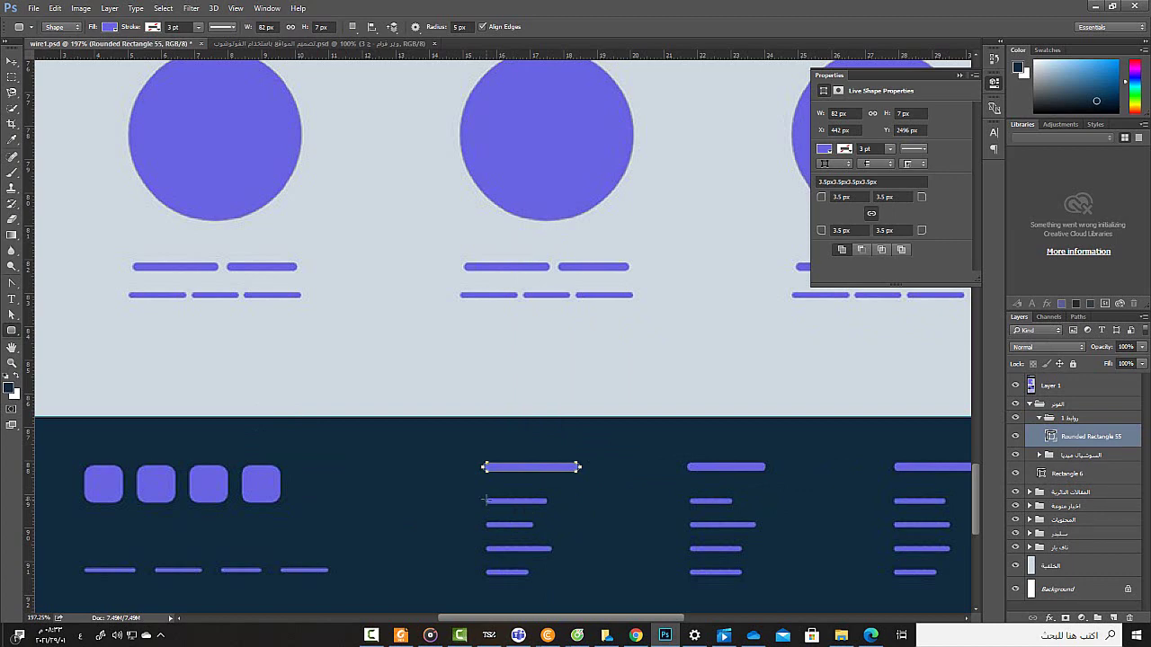
left_click_drag(485, 502, 551, 502)
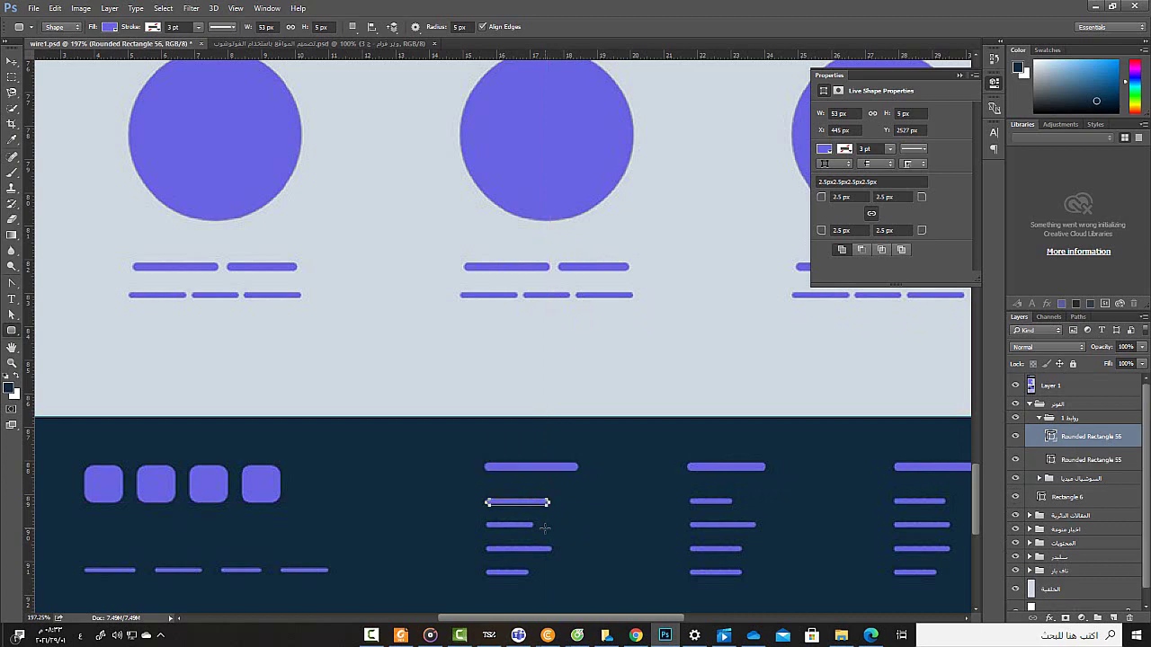
key("ctrl+t")
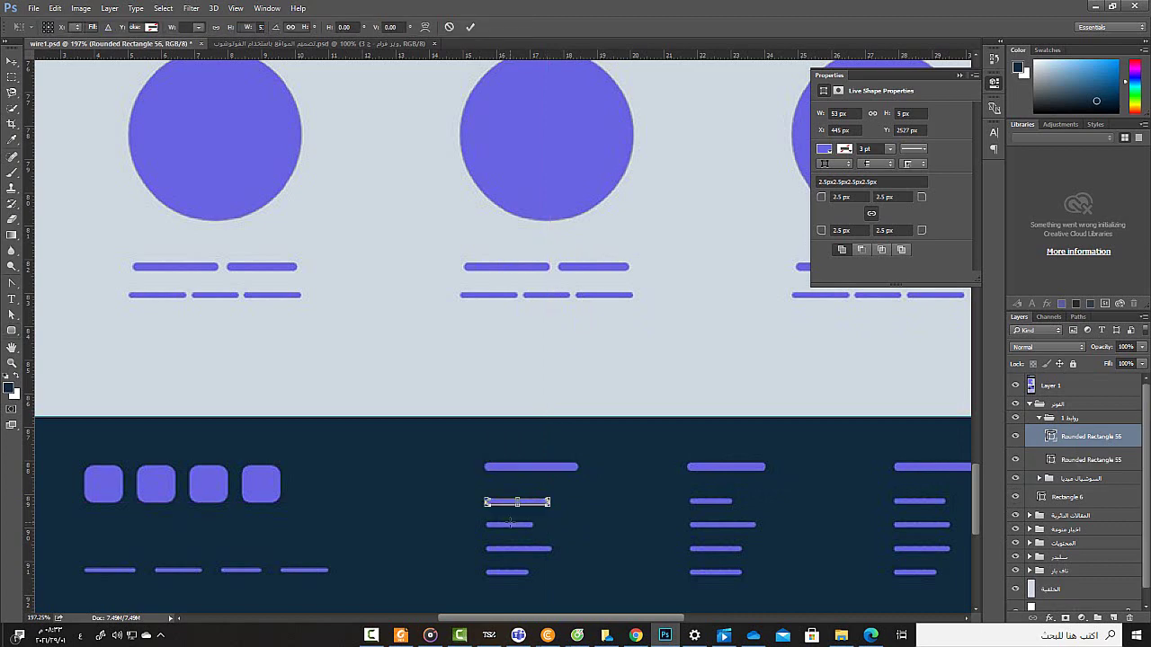
left_click_drag(519, 494, 519, 496)
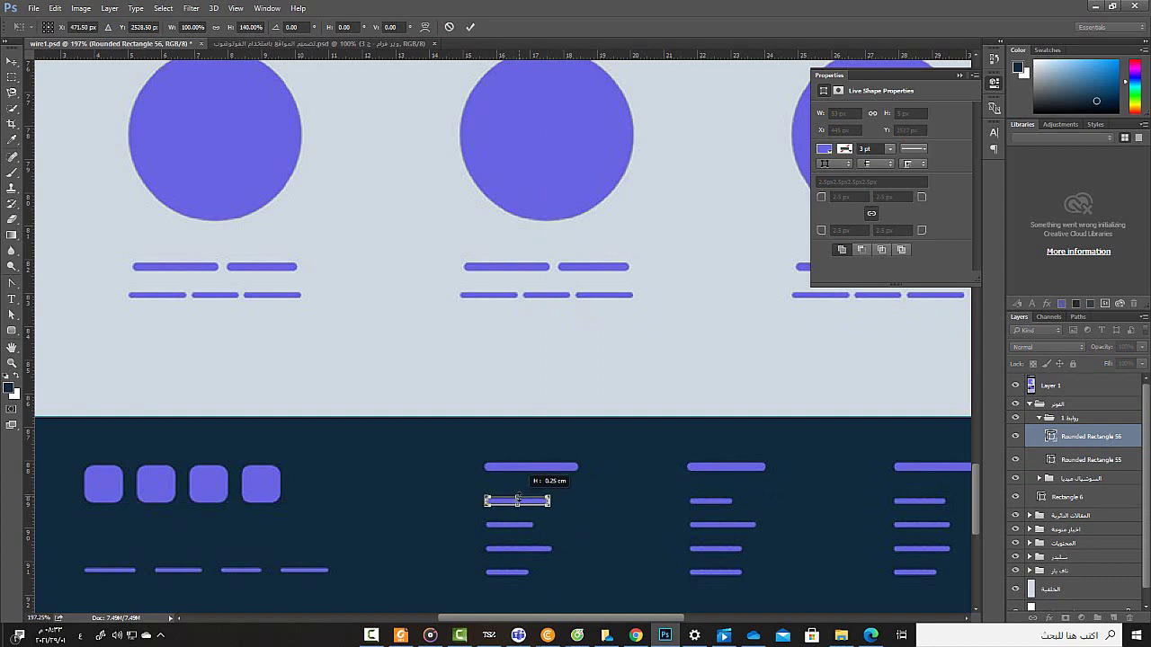
key("Return")
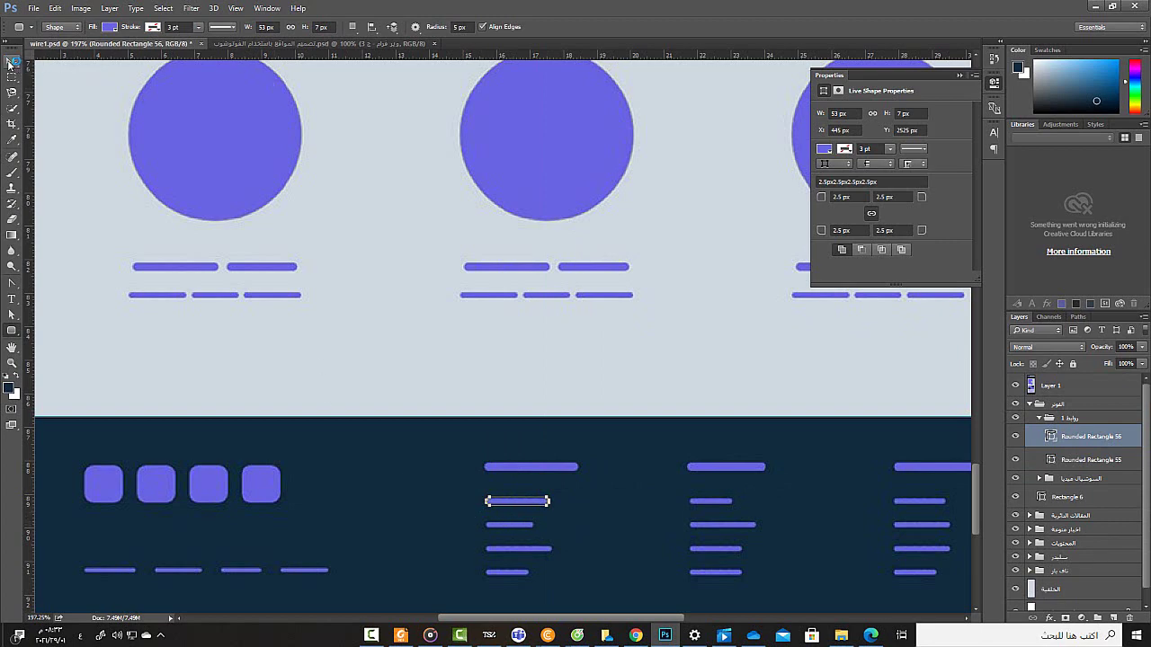
left_click(12, 62)
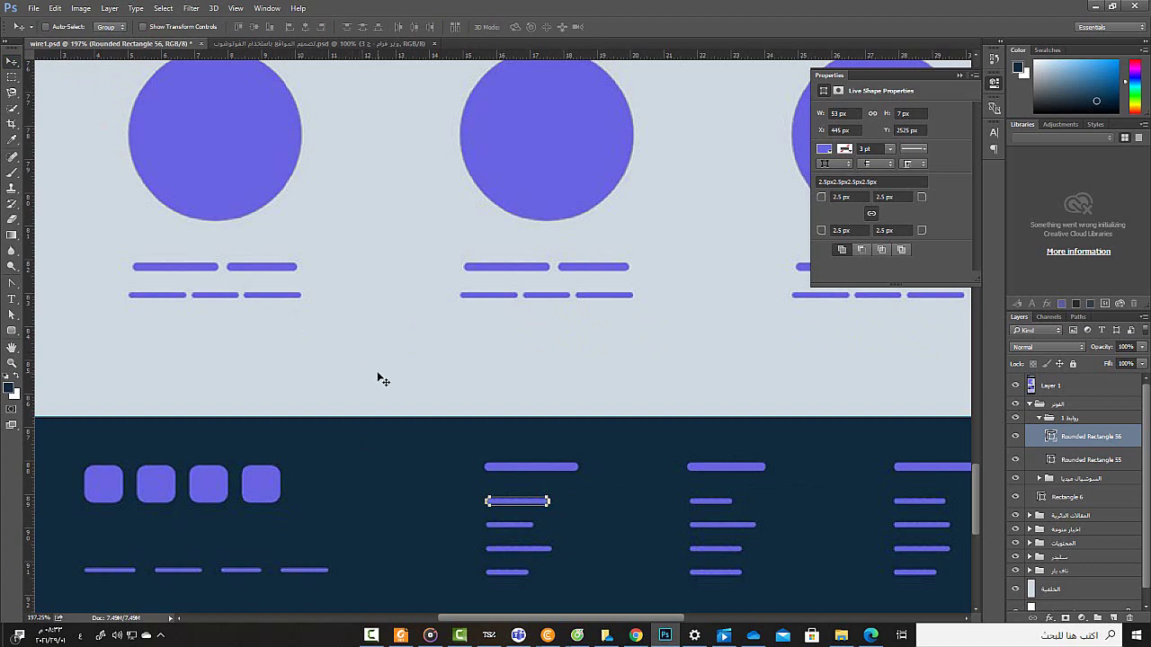
Step: Duplicate the link bar onto the column's second link line and compare it against Layer 1
key("Left")
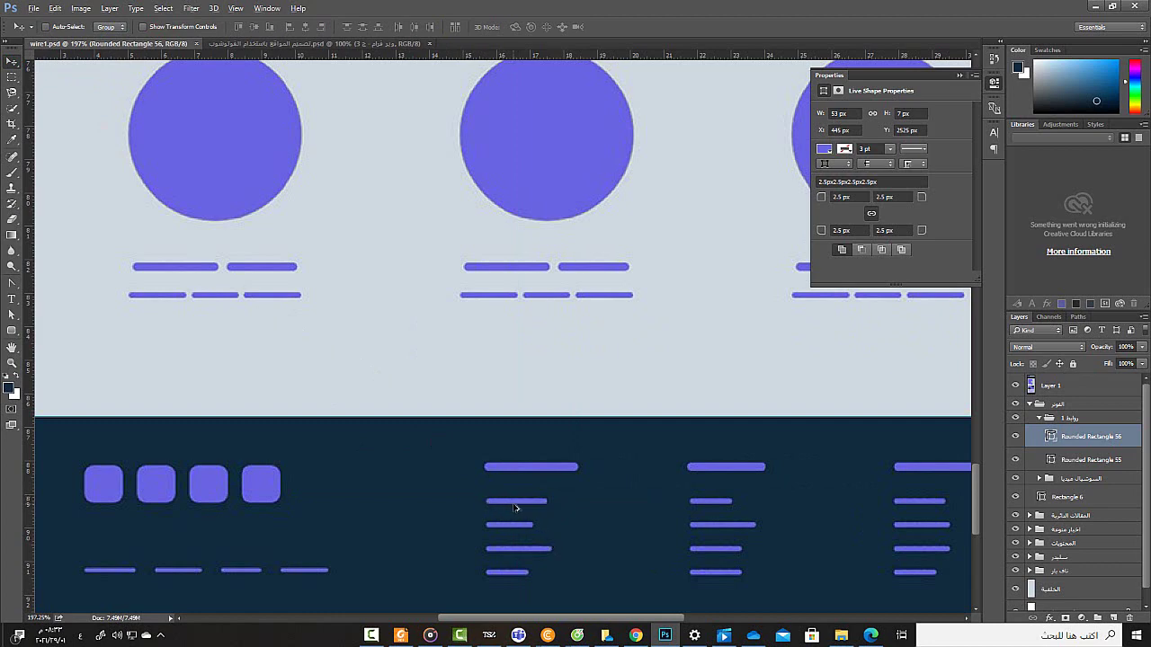
key("ctrl")
left_click_drag(514, 527, 533, 545)
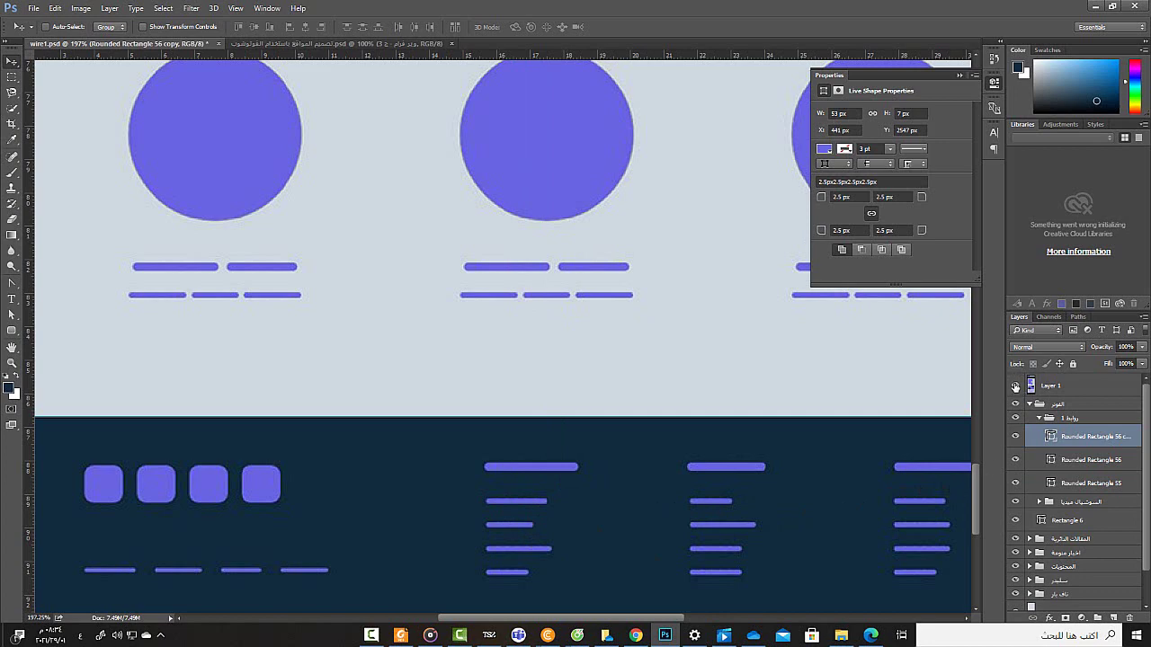
left_click(1015, 387)
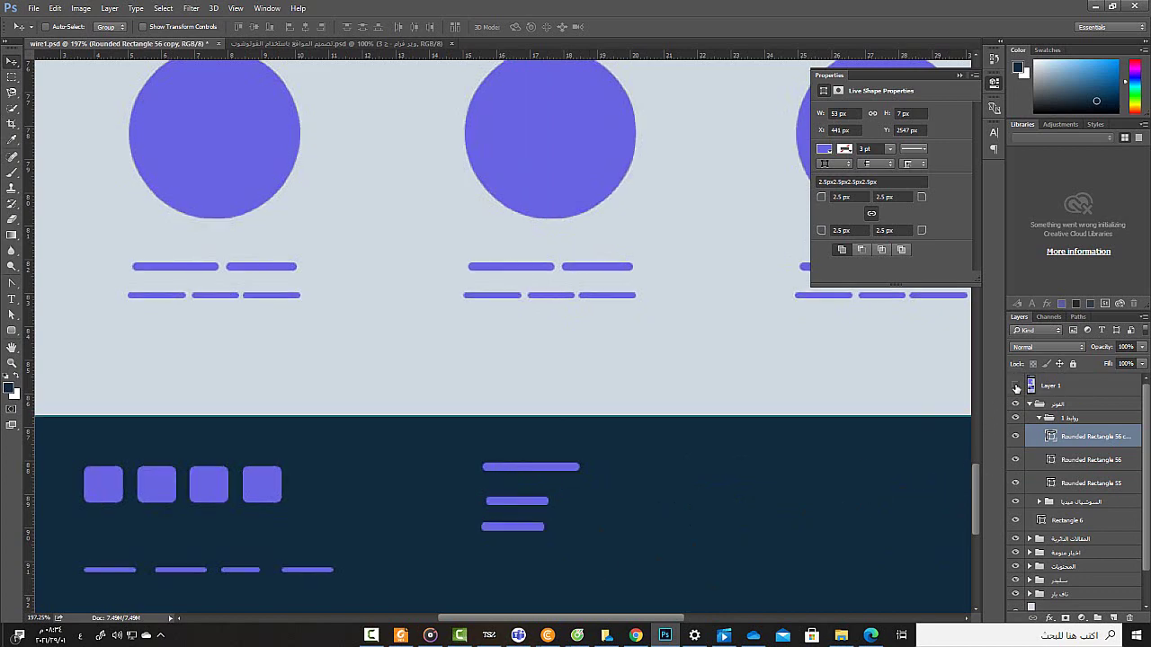
left_click(1016, 386)
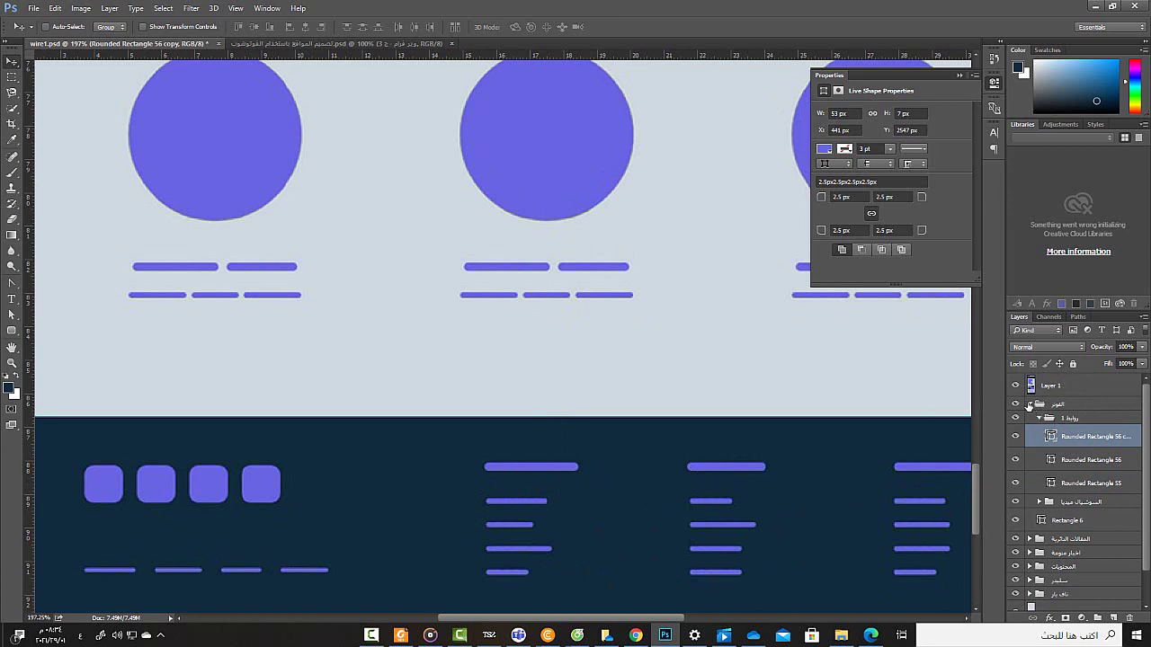
Step: Move Layer 1 back to the top of the layer stack and set its opacity to 52%
left_click(1029, 404)
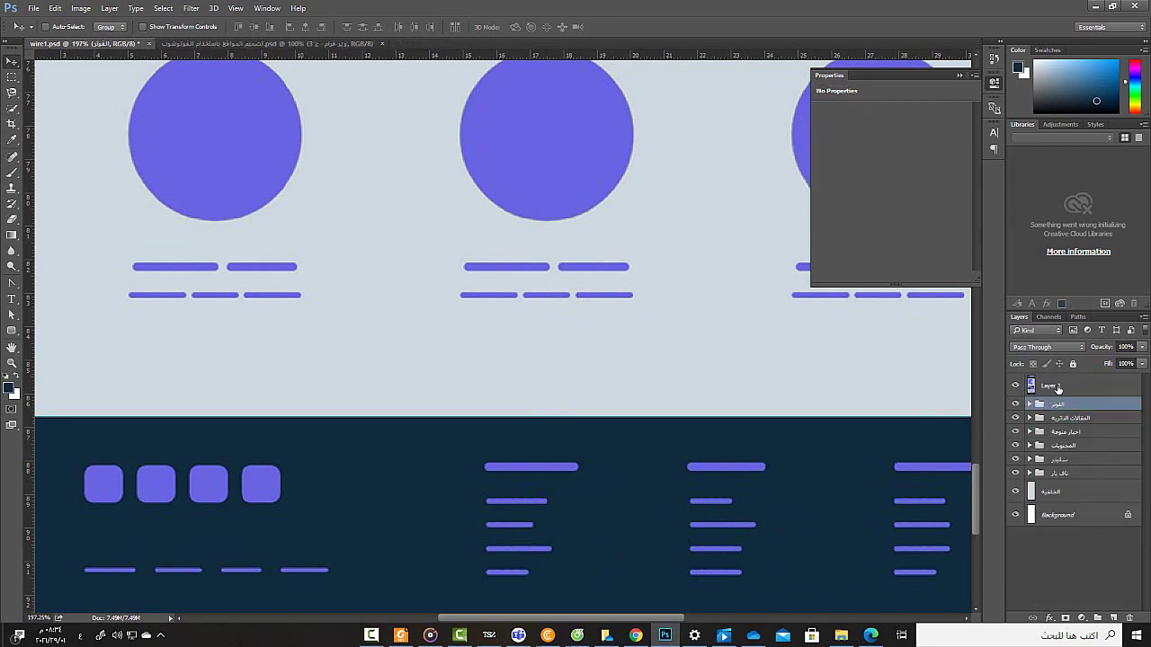
left_click_drag(1033, 411, 1049, 414)
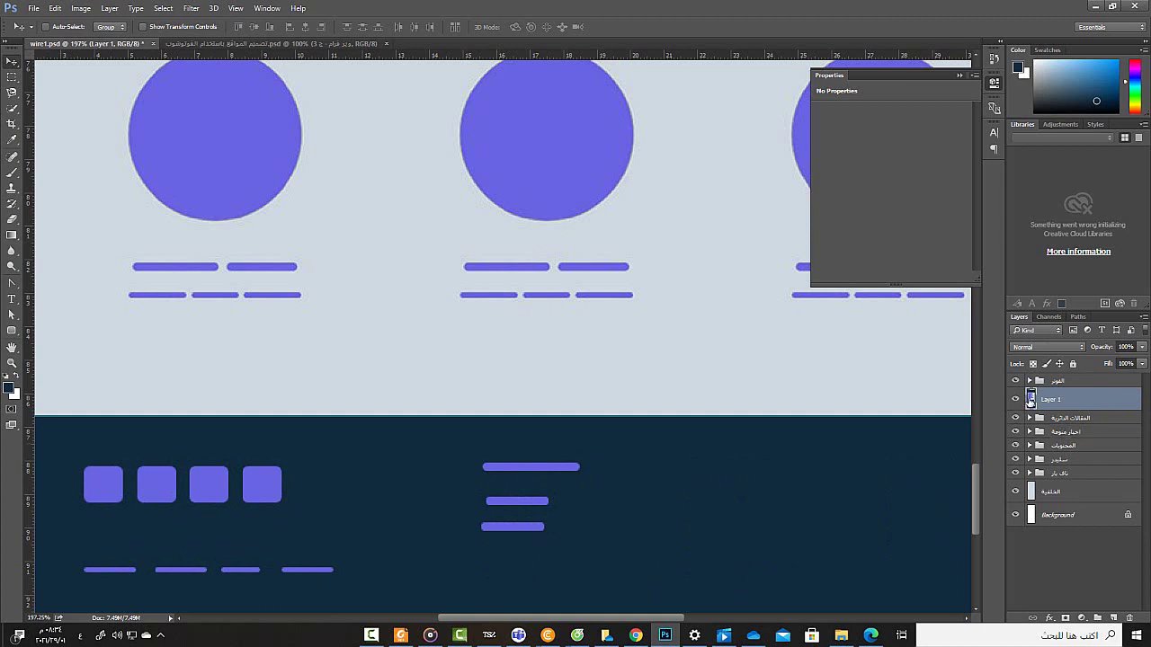
mouse_move(1059, 402)
left_mouse_down()
mouse_move(1062, 371)
mouse_move(1062, 385)
left_mouse_up()
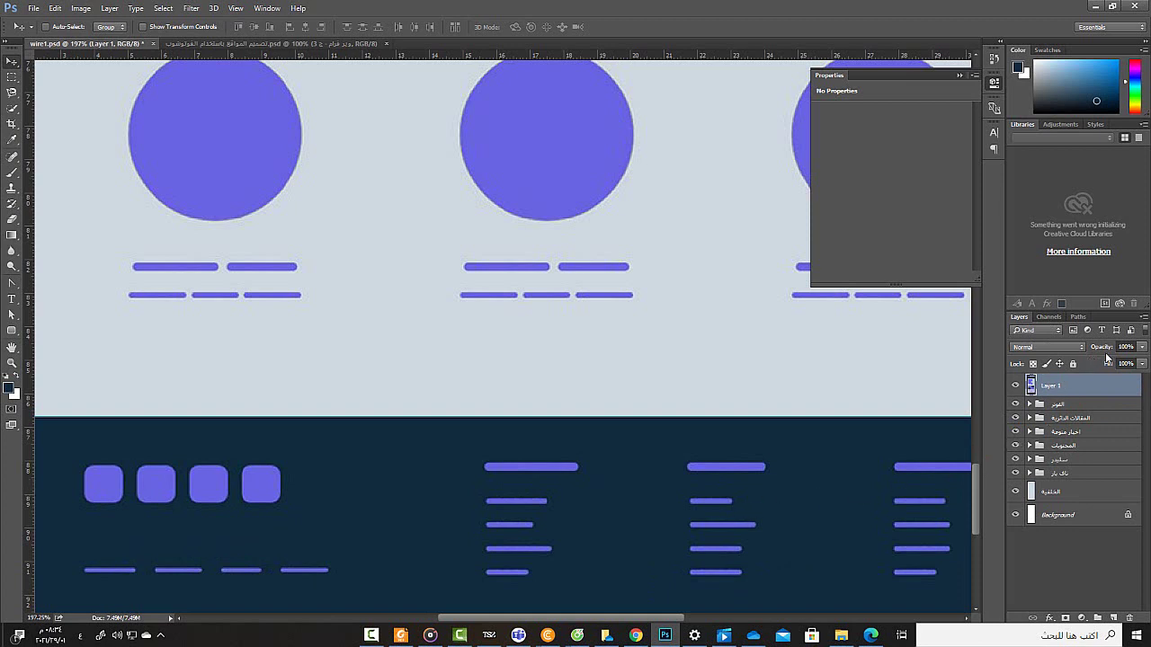
left_click(1140, 351)
left_click_drag(1140, 361, 1115, 361)
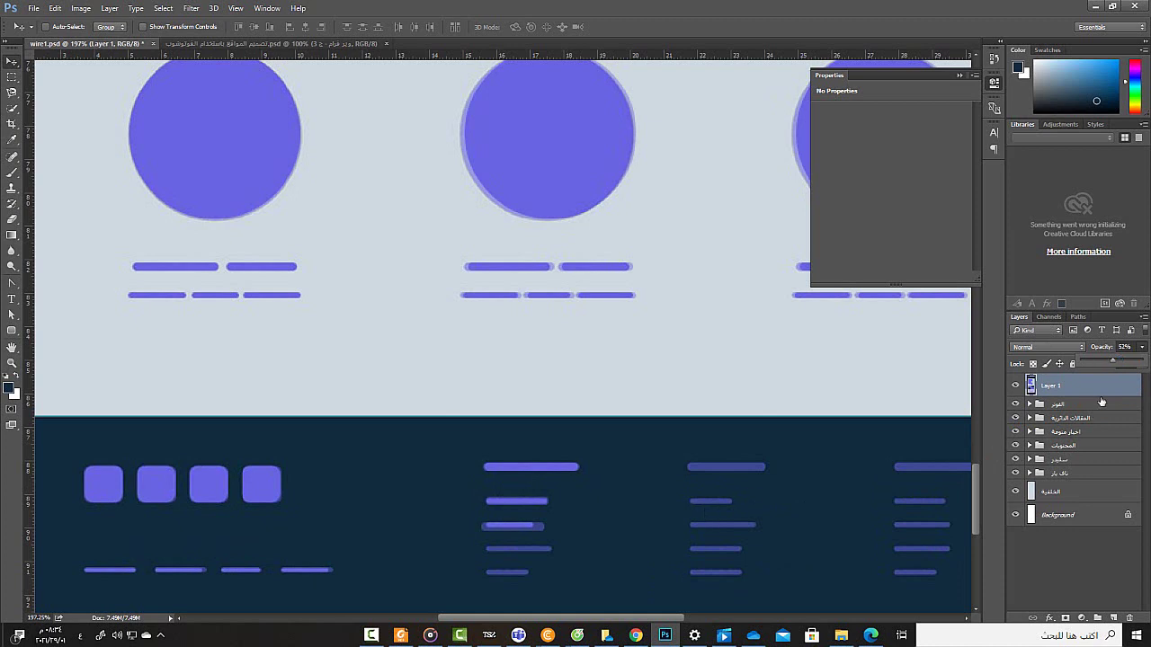
left_click(1029, 403)
Step: Resize the second link bar to match the overlay guide and nudge it up one pixel
left_click(1063, 437)
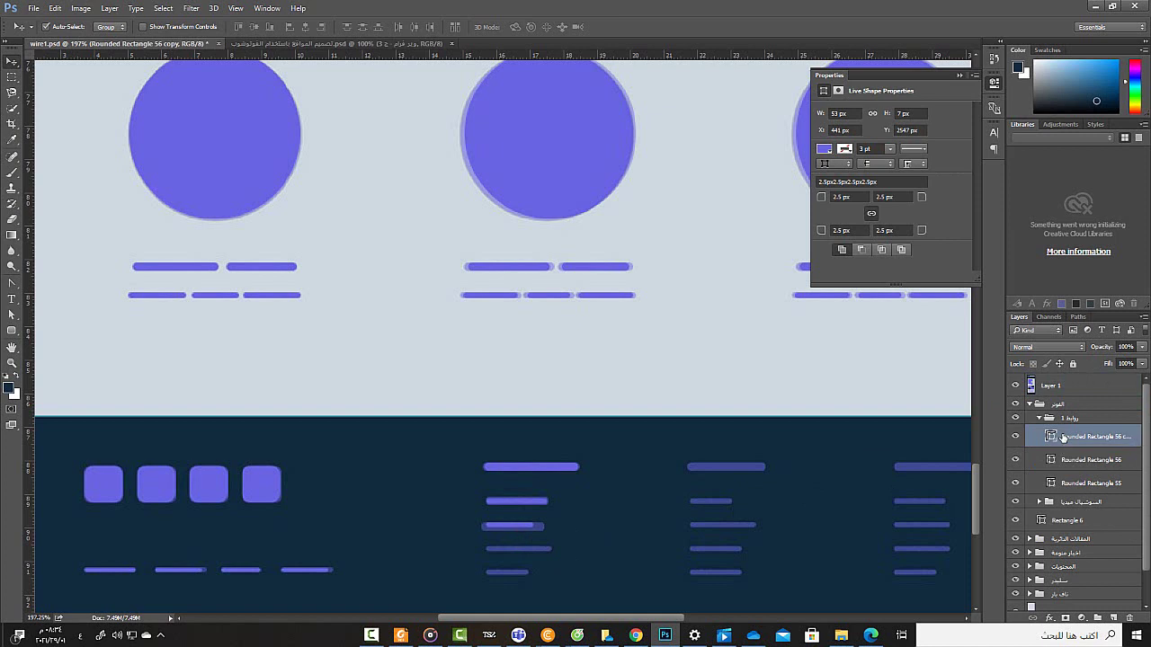
key("ctrl+t")
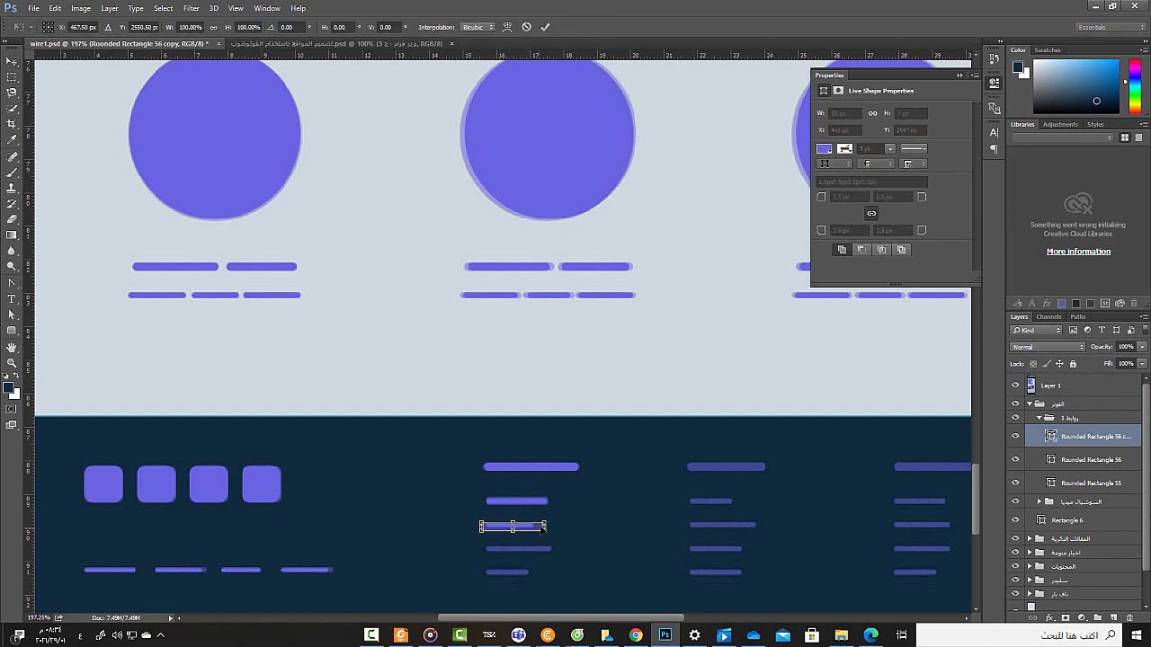
left_click_drag(545, 526, 533, 526)
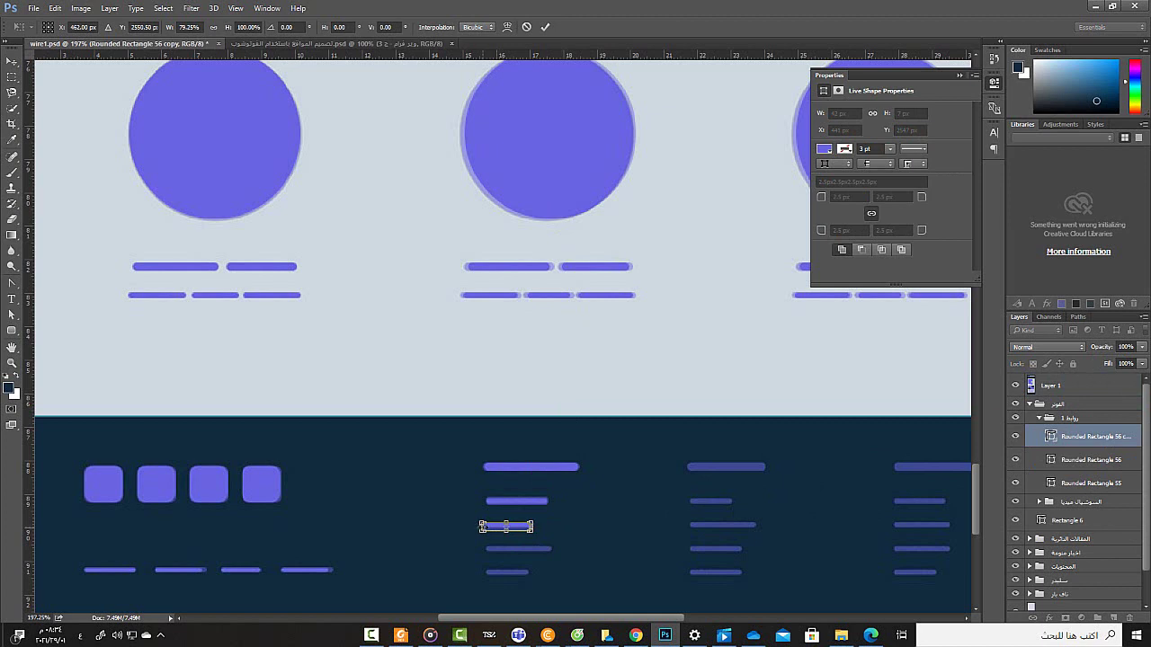
left_click_drag(481, 526, 487, 526)
left_click_drag(508, 524, 508, 527)
key("Return")
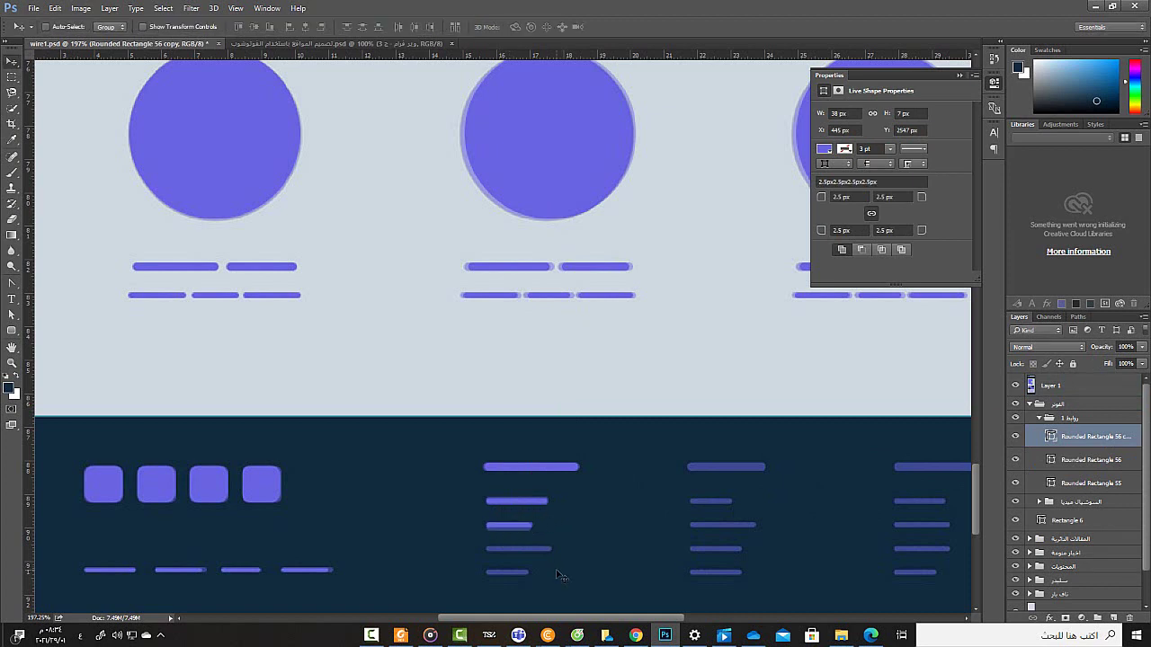
key("Up")
key("Up")
Step: Copy the bar into the third row and stretch it wider to the right
left_click_drag(510, 529, 512, 558)
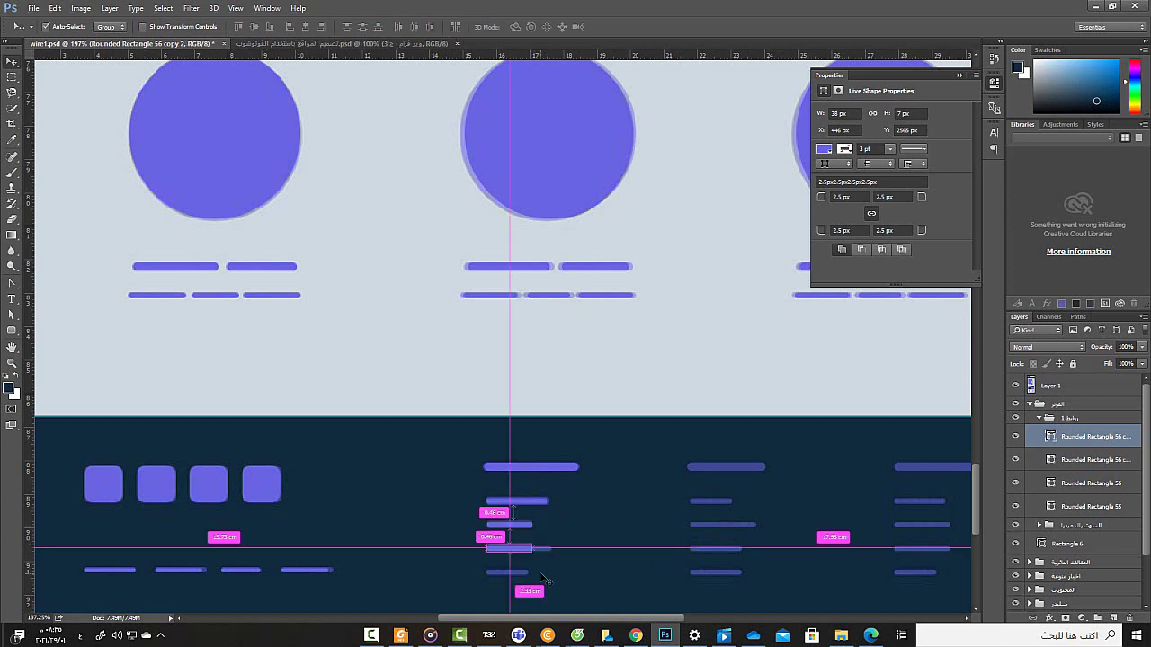
key("ctrl+t")
left_click_drag(533, 548, 550, 549)
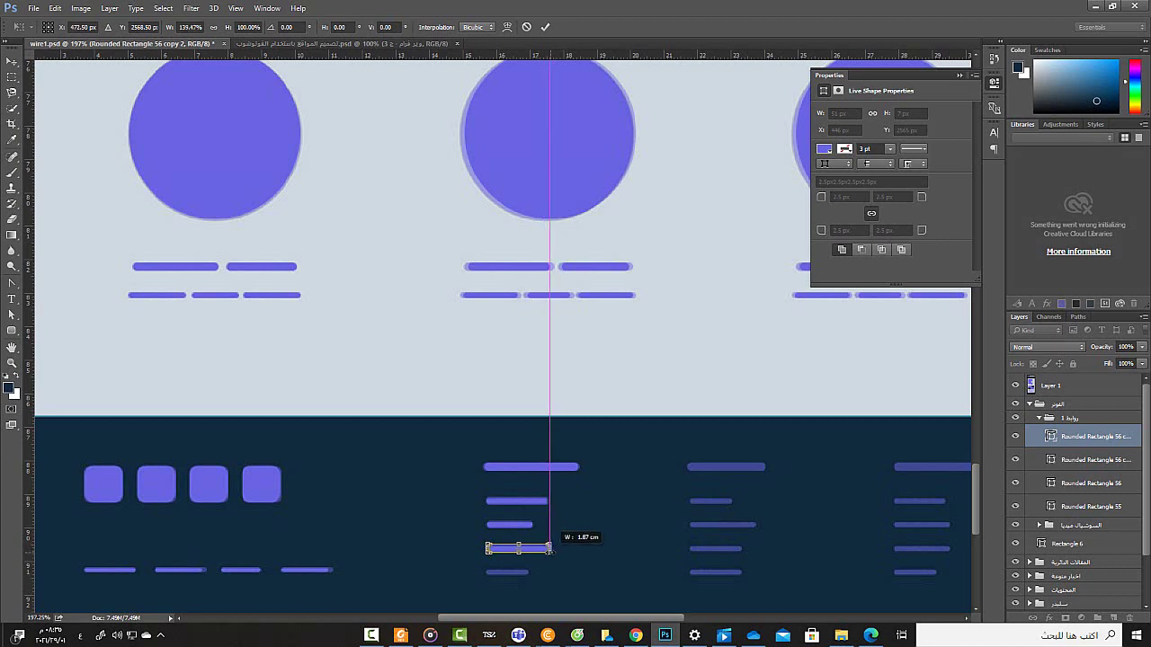
key("Return")
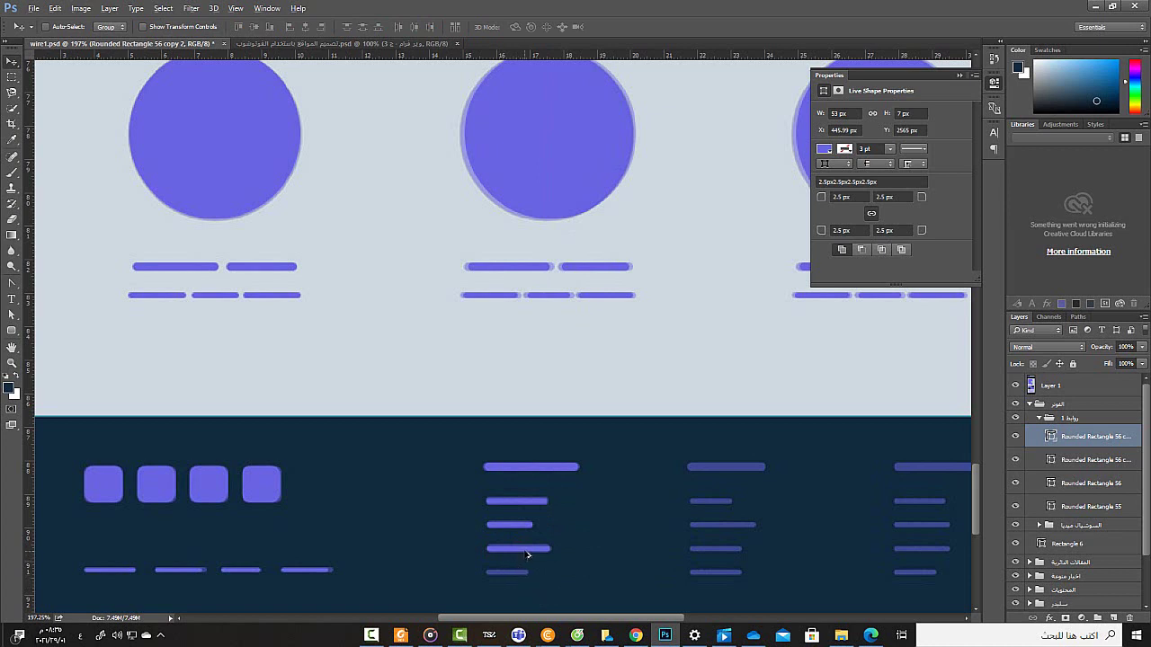
Step: Copy a fourth bar into the next row, narrow it to 38 px, and collapse روابط 1
left_click_drag(528, 554, 525, 583)
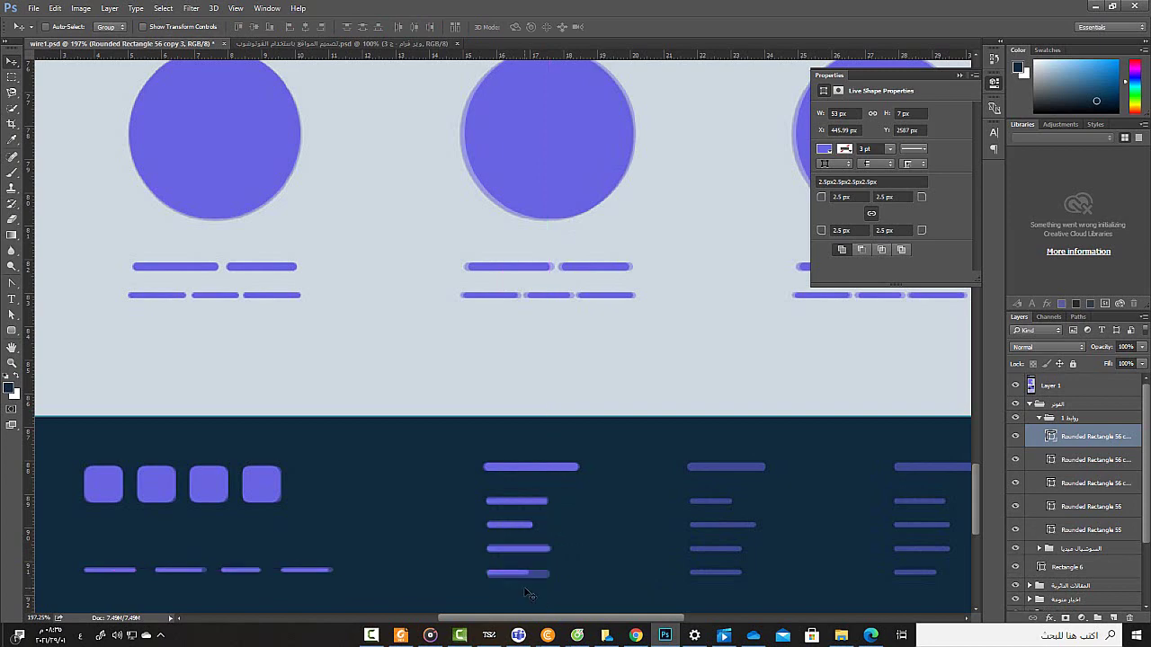
key("Up")
key("Down")
key("ctrl+t")
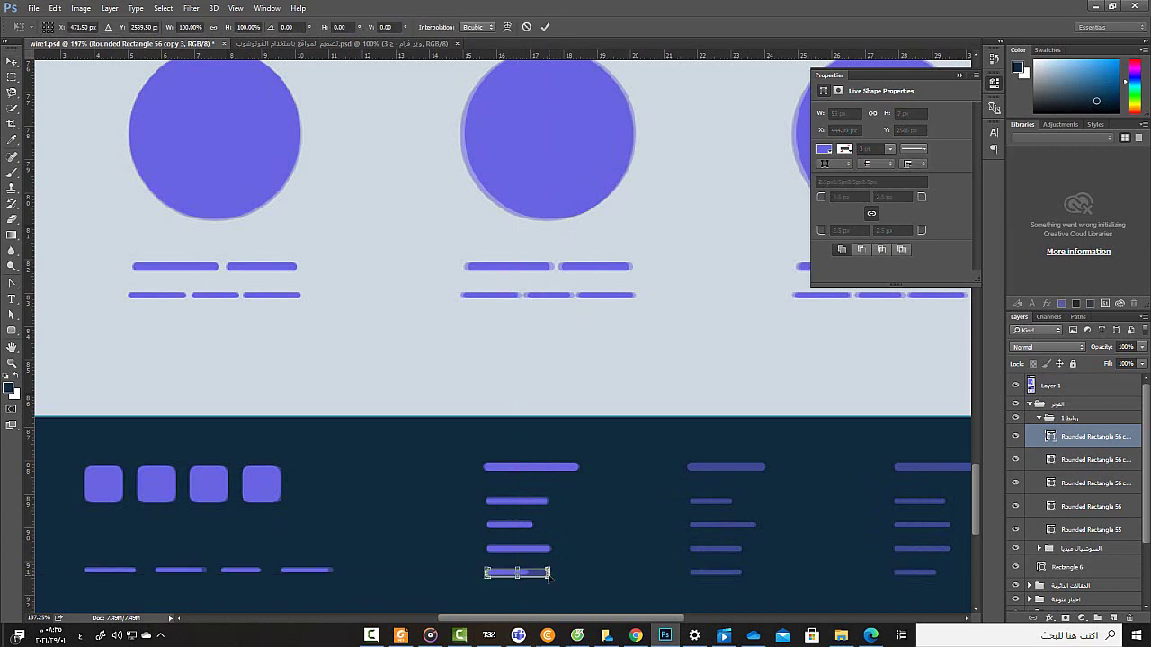
left_click_drag(551, 572, 530, 573)
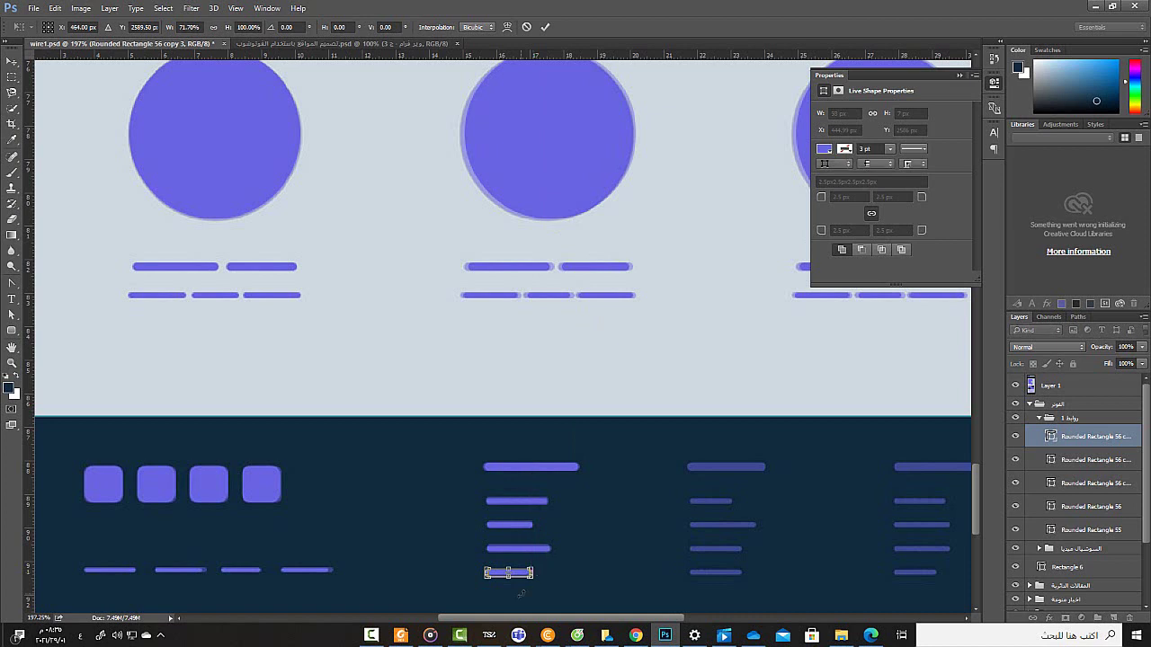
key("Return")
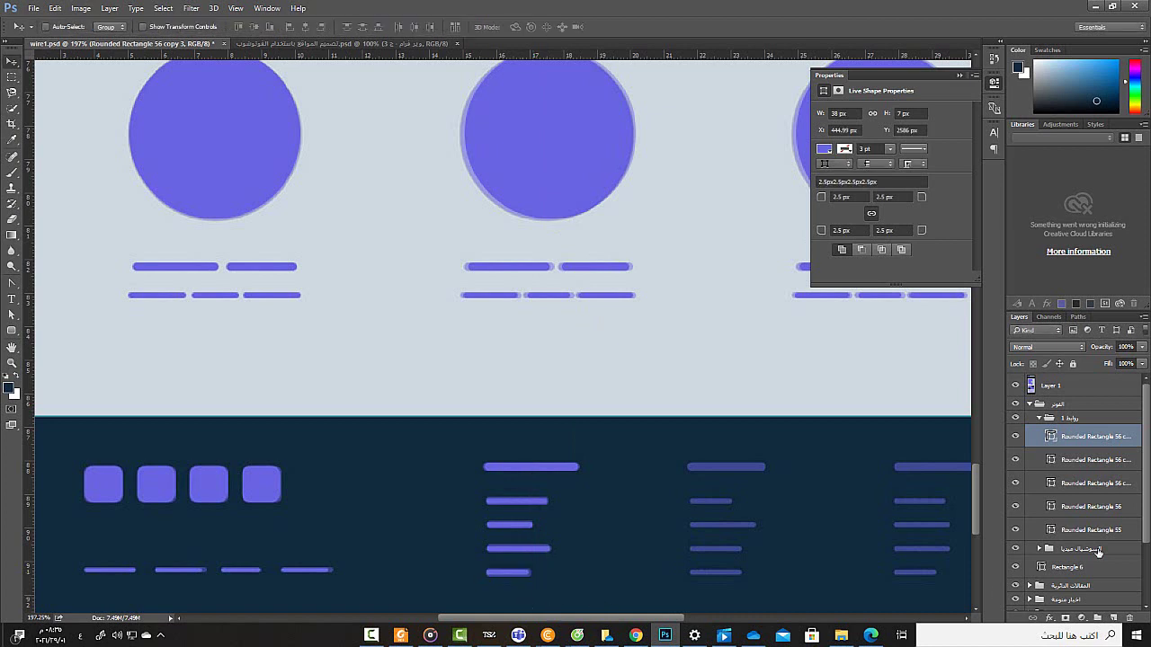
left_click(1039, 420)
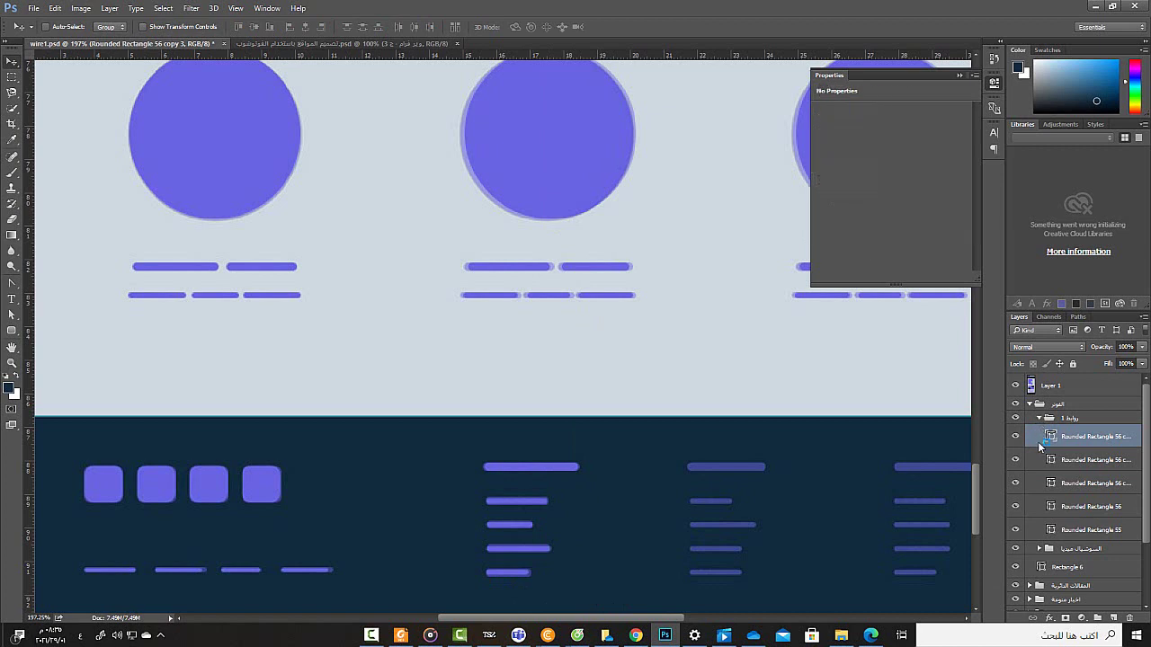
Step: Fit the whole wireframe page on screen with the Layer 1 overlay shown
left_click(1017, 387)
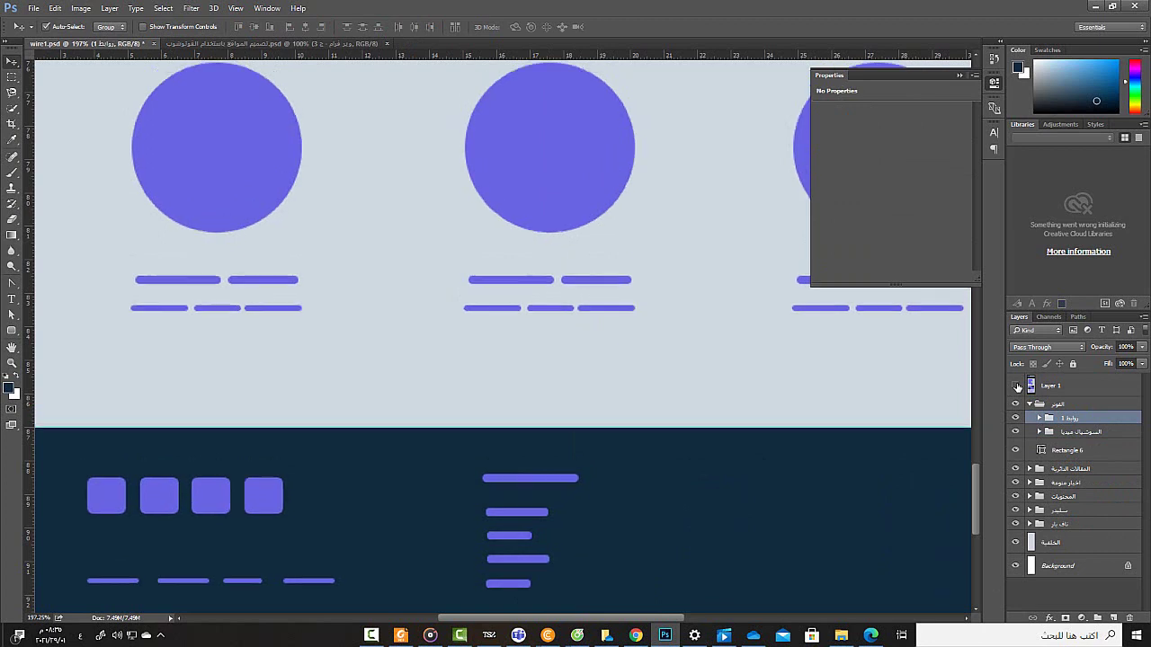
key("ctrl+0")
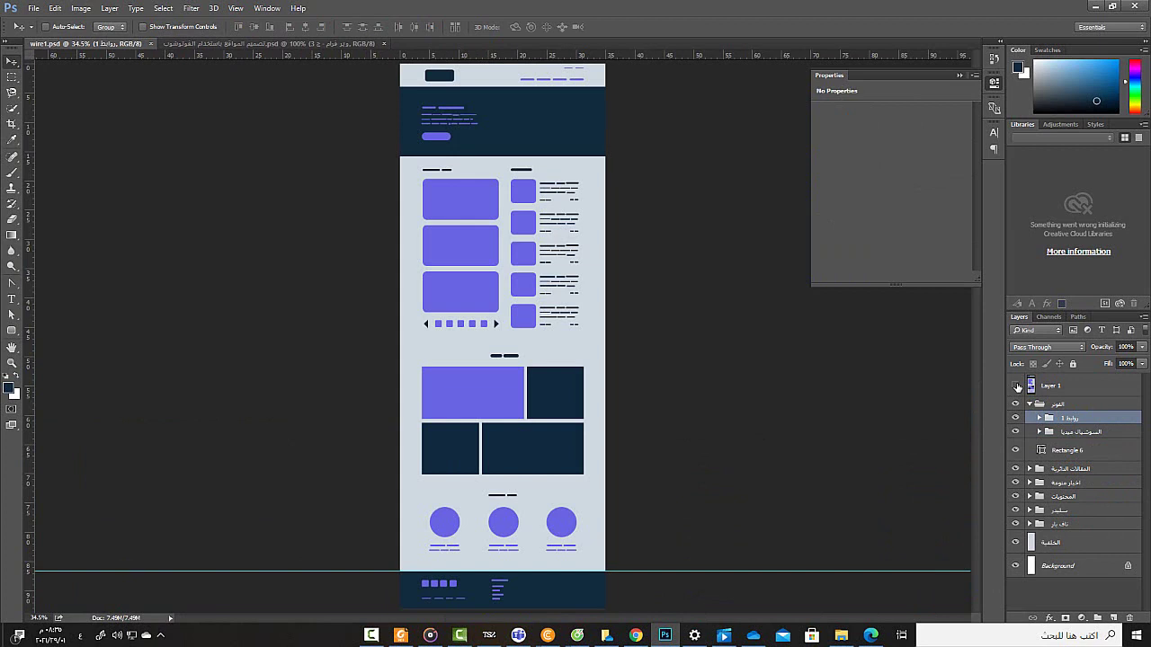
left_click(1016, 386)
left_click(1015, 386)
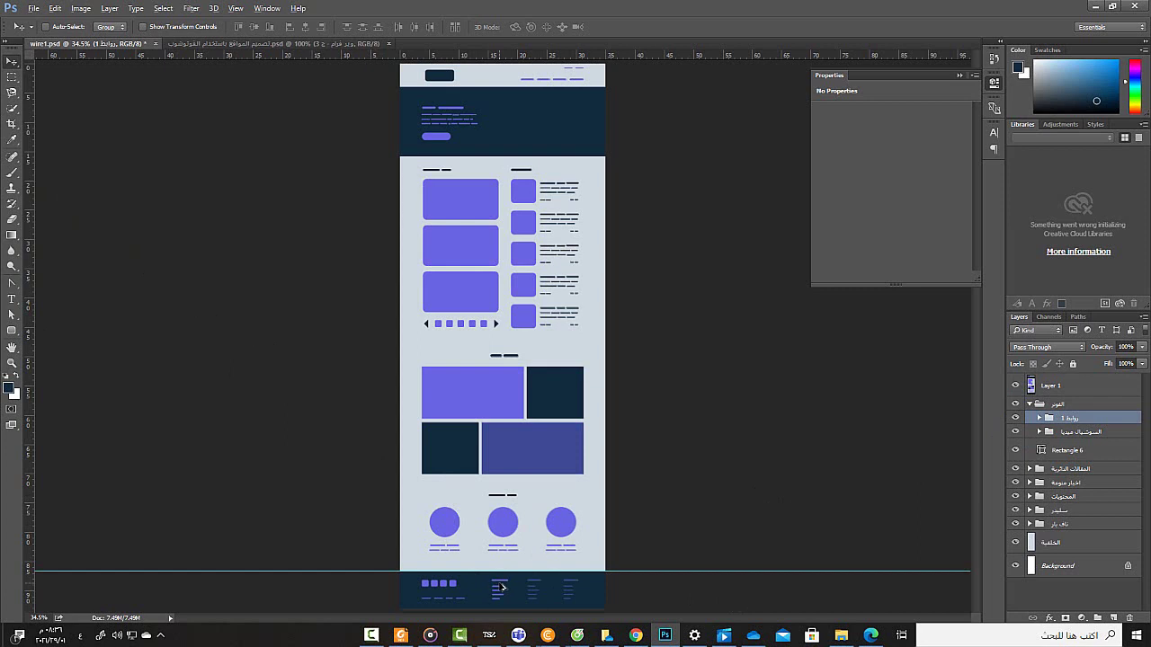
Step: Duplicate the روابط 1 column twice to the right to fill the other link columns, hiding Layer 1
left_click_drag(506, 585, 534, 585)
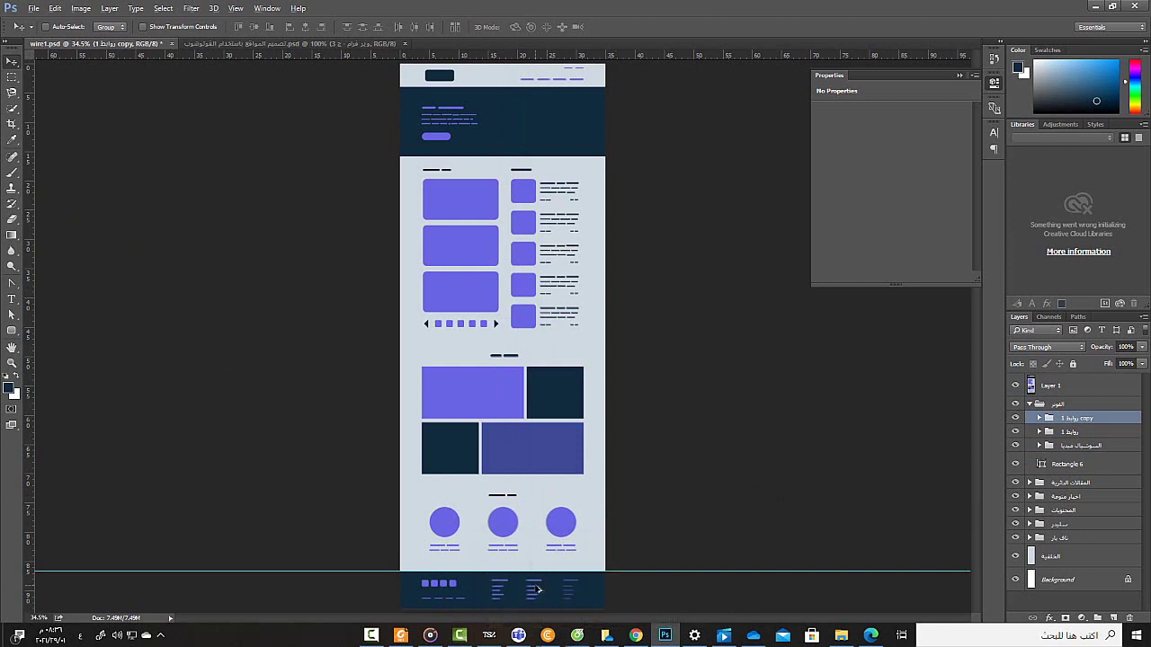
left_click_drag(537, 586, 575, 586)
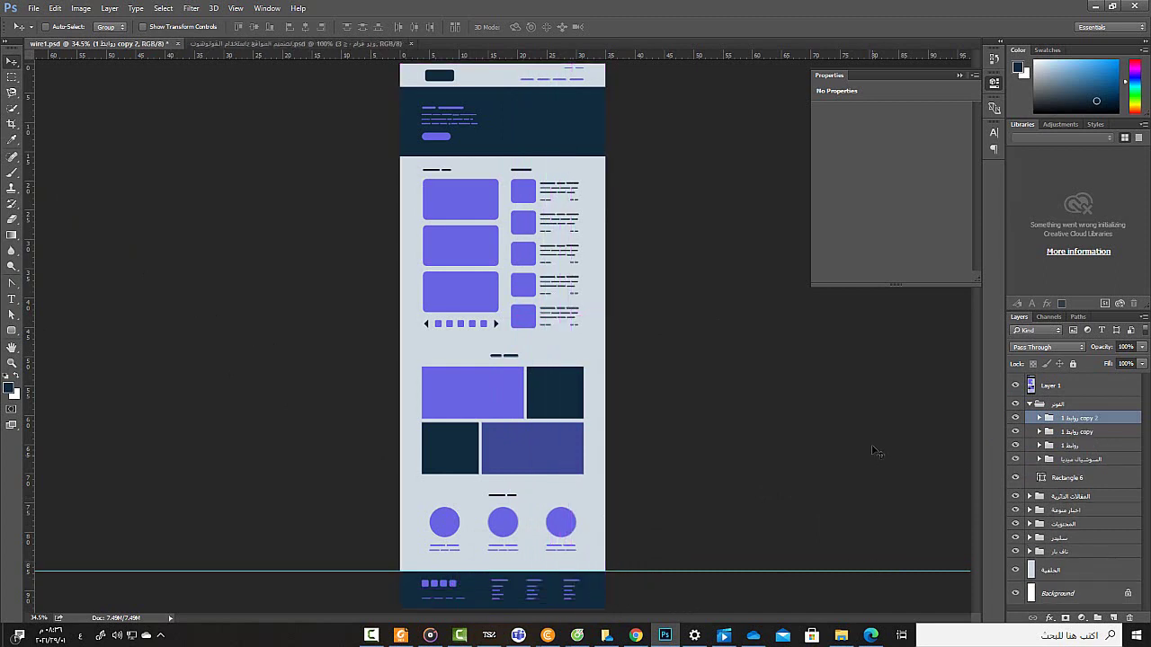
left_click(1016, 386)
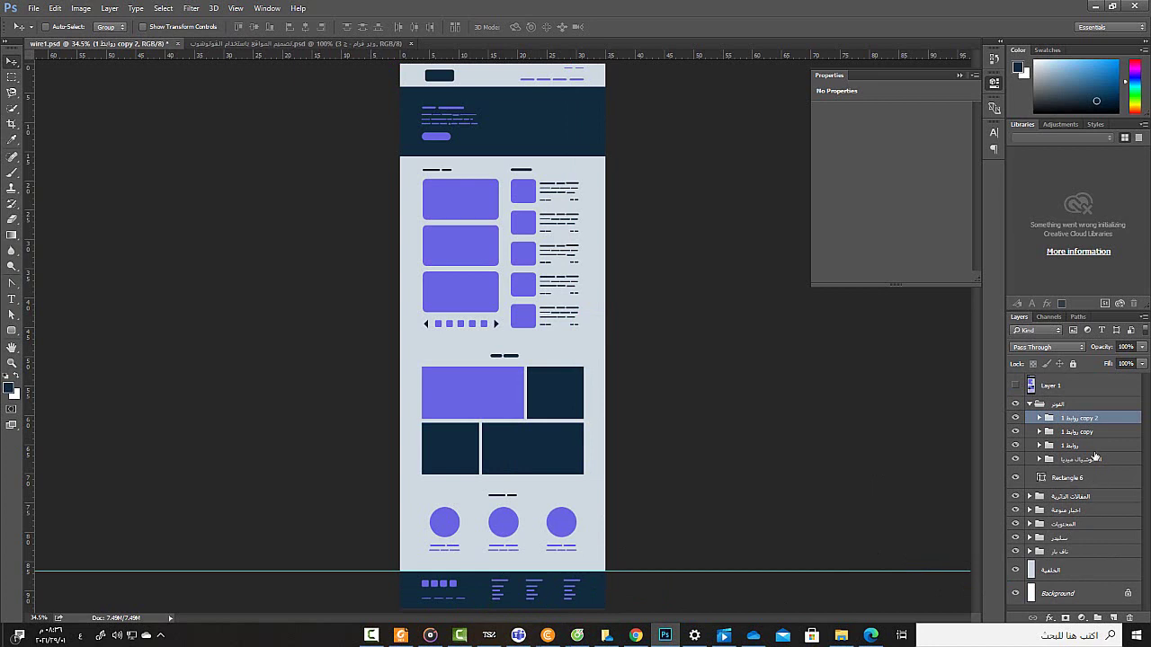
left_click(1078, 432)
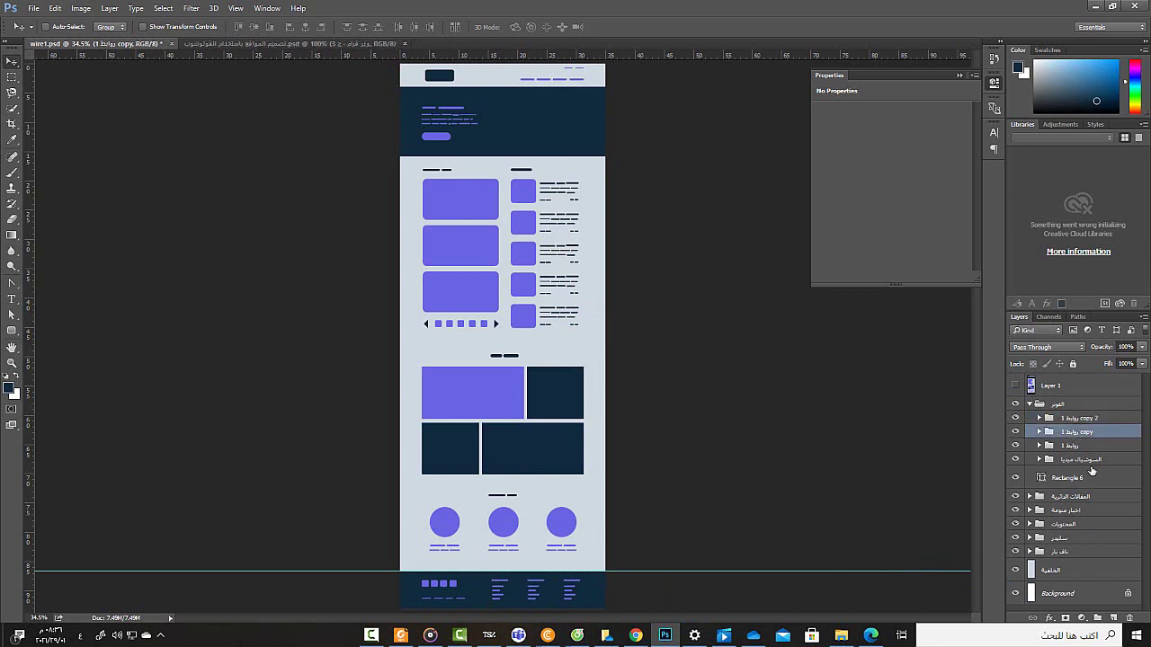
left_click(1015, 386)
left_click(1015, 386)
left_click(1063, 419)
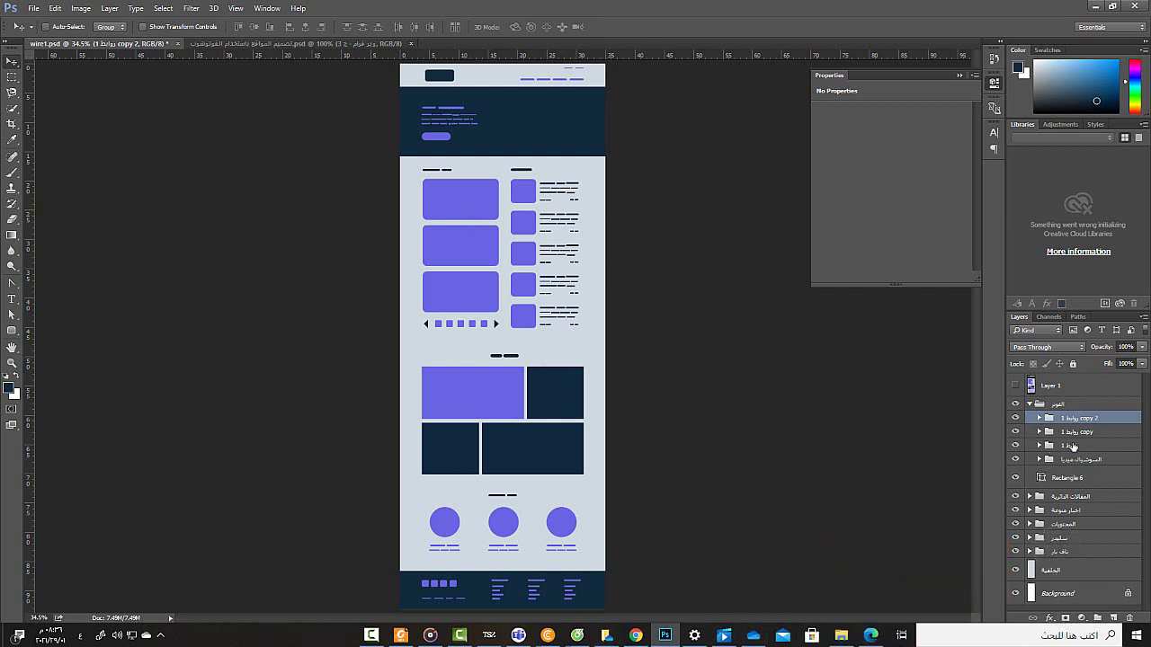
Step: Name the middle copy روابط 2 and the right copy روابط 3, then collapse the footer group
left_click(1079, 434)
double_click(1079, 432)
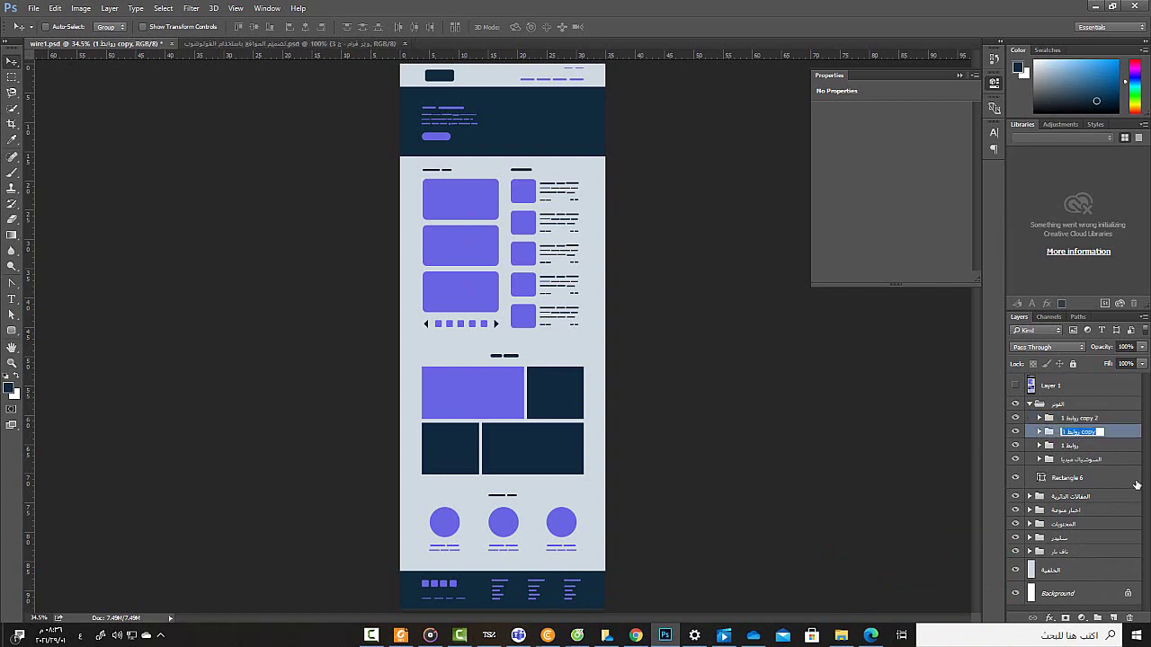
type("روابط")
key("Return")
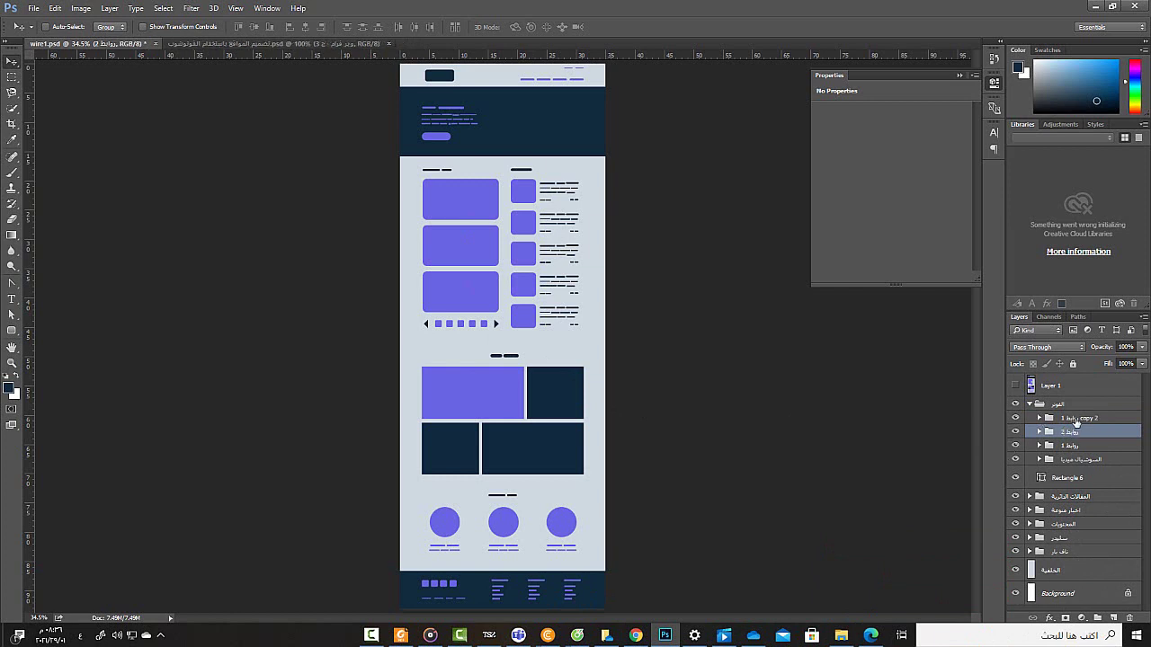
left_click(1075, 420)
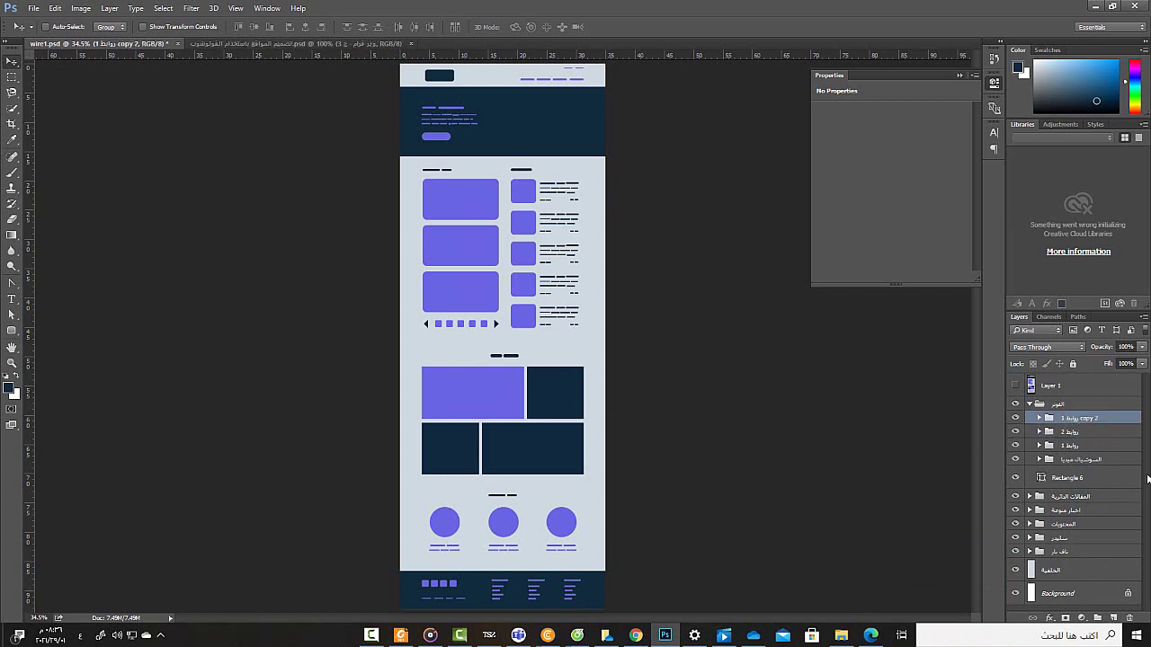
double_click(1084, 419)
key("BackSpace")
type("روابط 3")
key("Return")
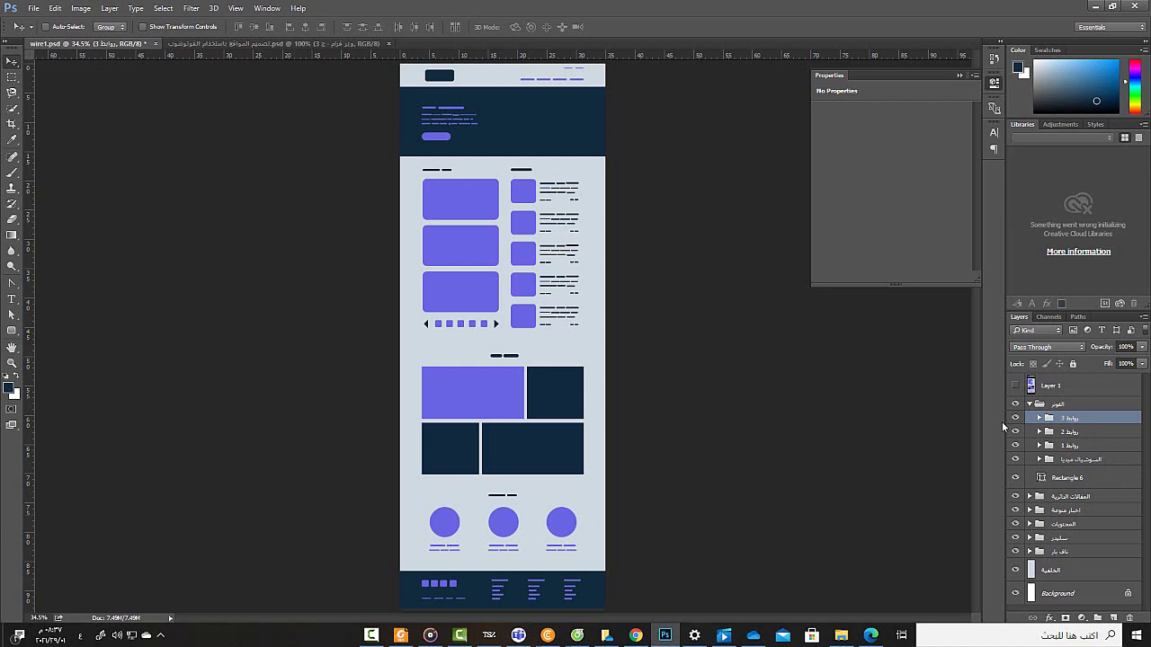
left_click(1029, 403)
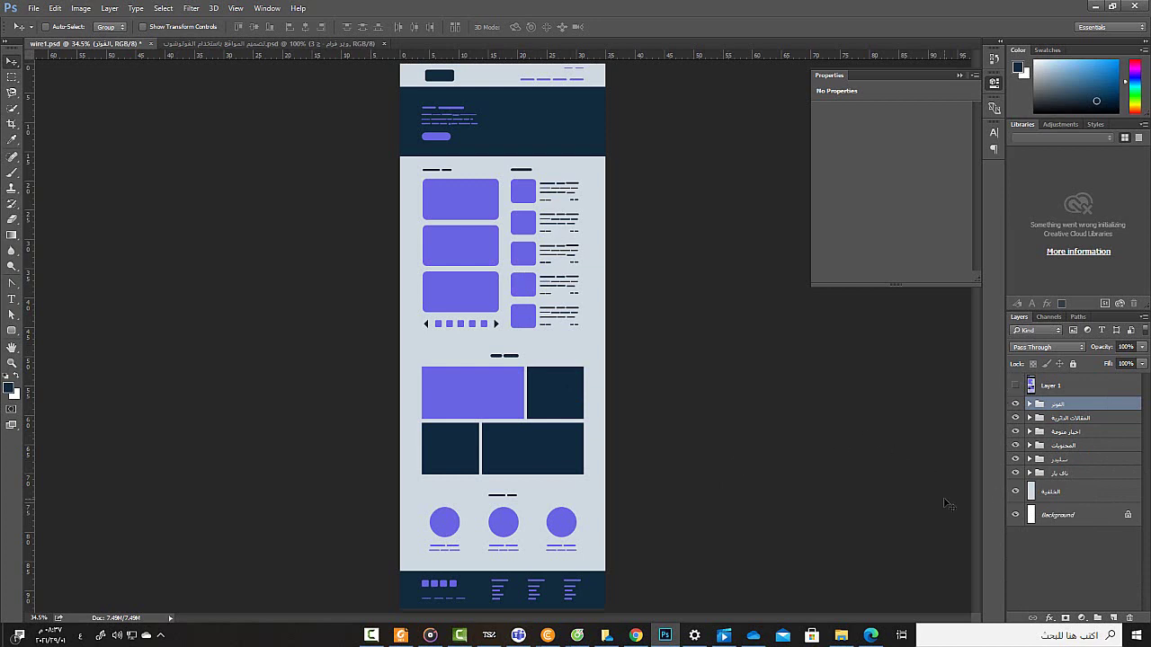
left_click(1016, 492)
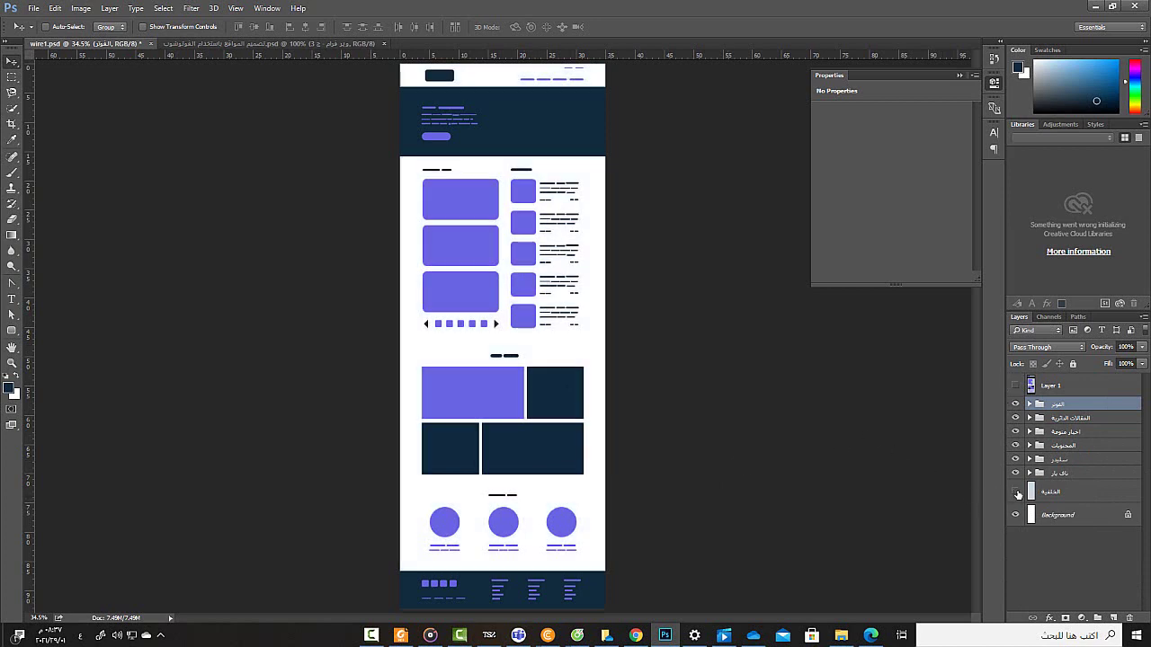
left_click(1016, 492)
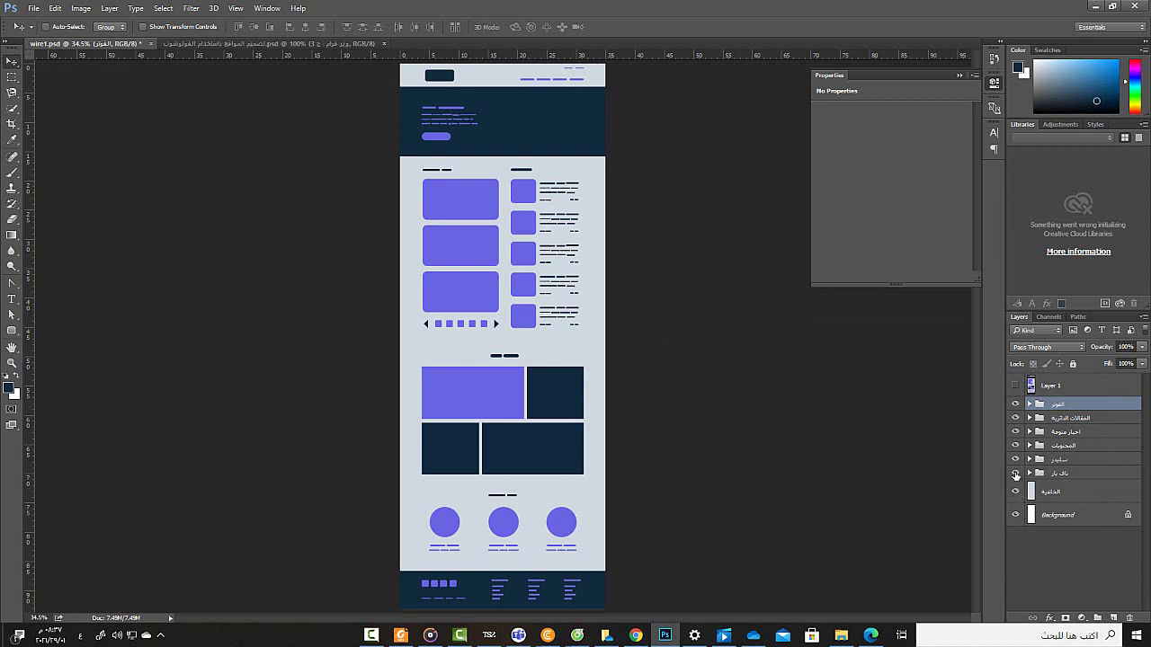
left_click(1016, 473)
left_click(1016, 473)
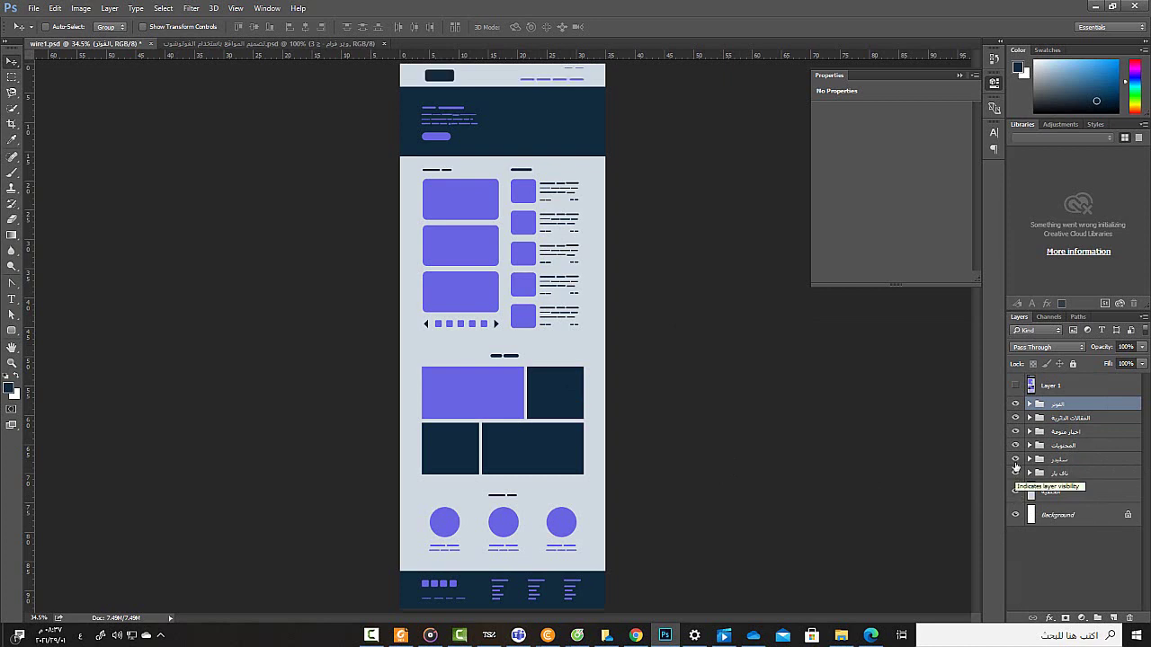
left_click(1016, 460)
left_click(1016, 459)
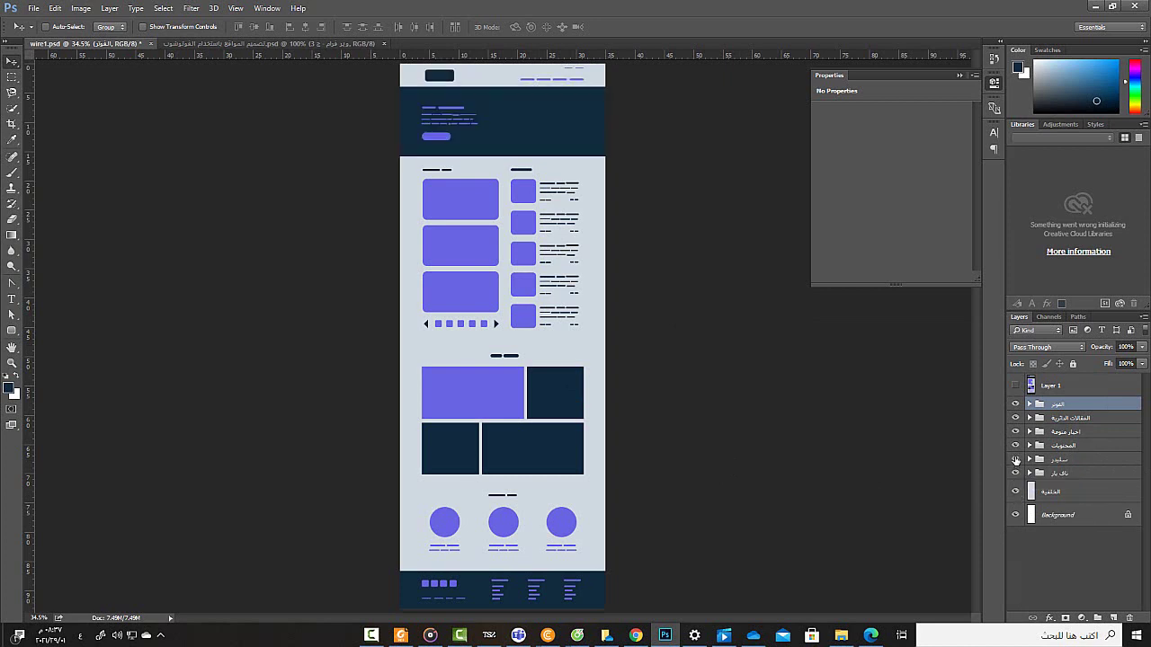
left_click(1016, 433)
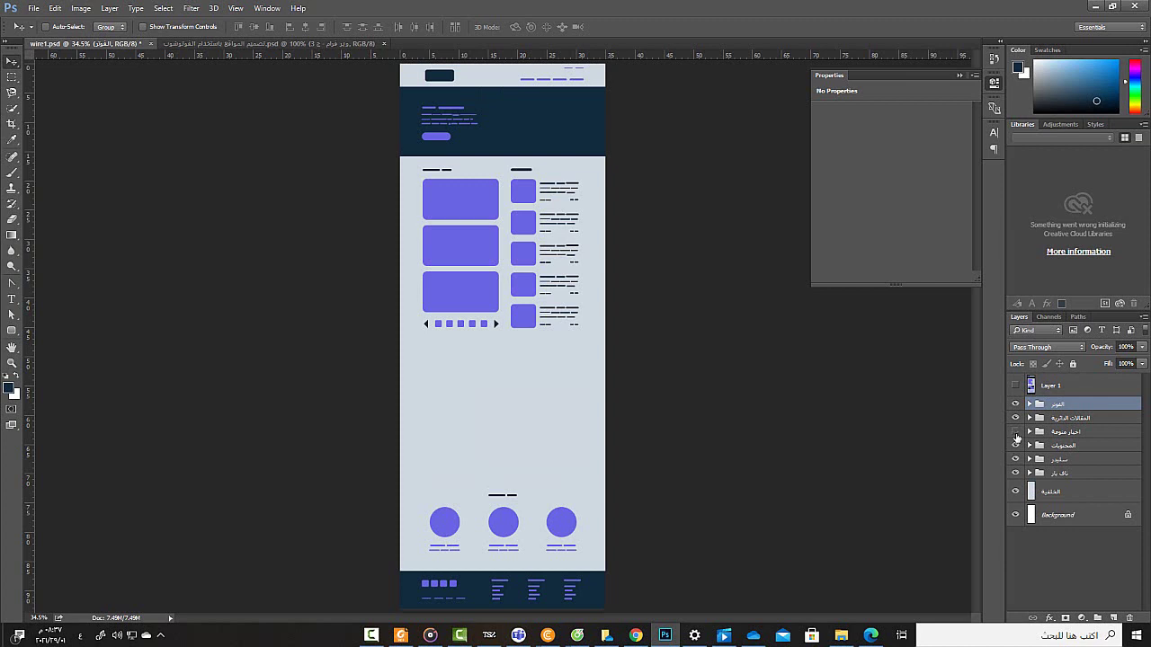
left_click(1016, 434)
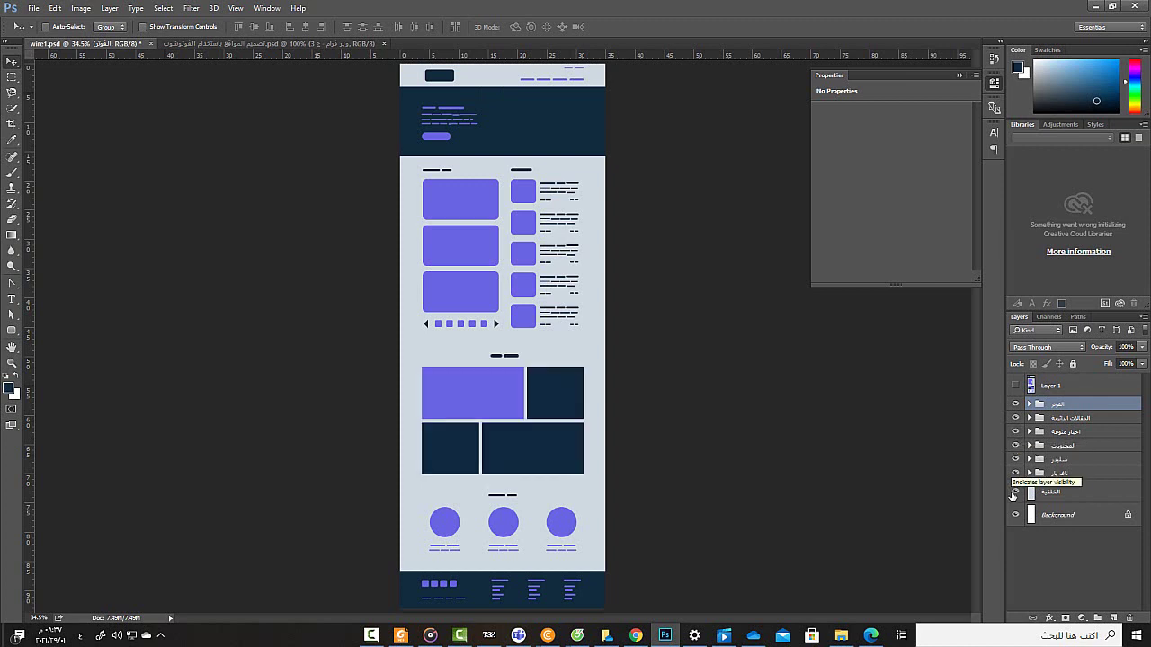
left_click(1016, 447)
left_click(1015, 447)
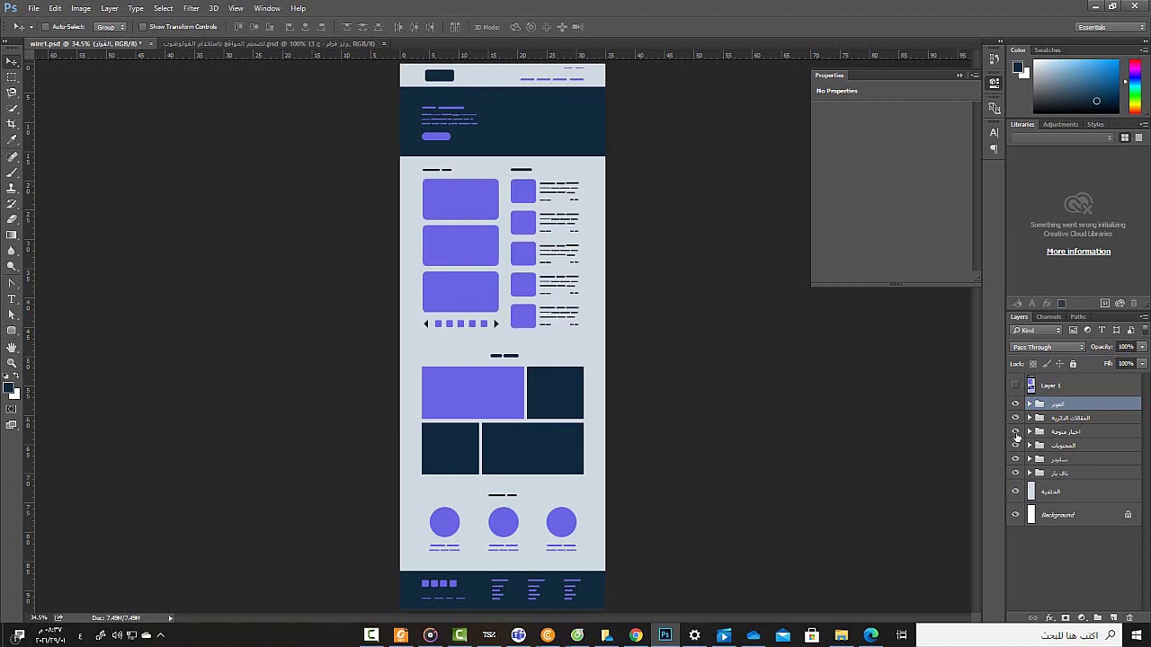
left_click(1016, 433)
left_click(1017, 433)
left_click(1017, 418)
left_click(1017, 418)
left_click(1016, 404)
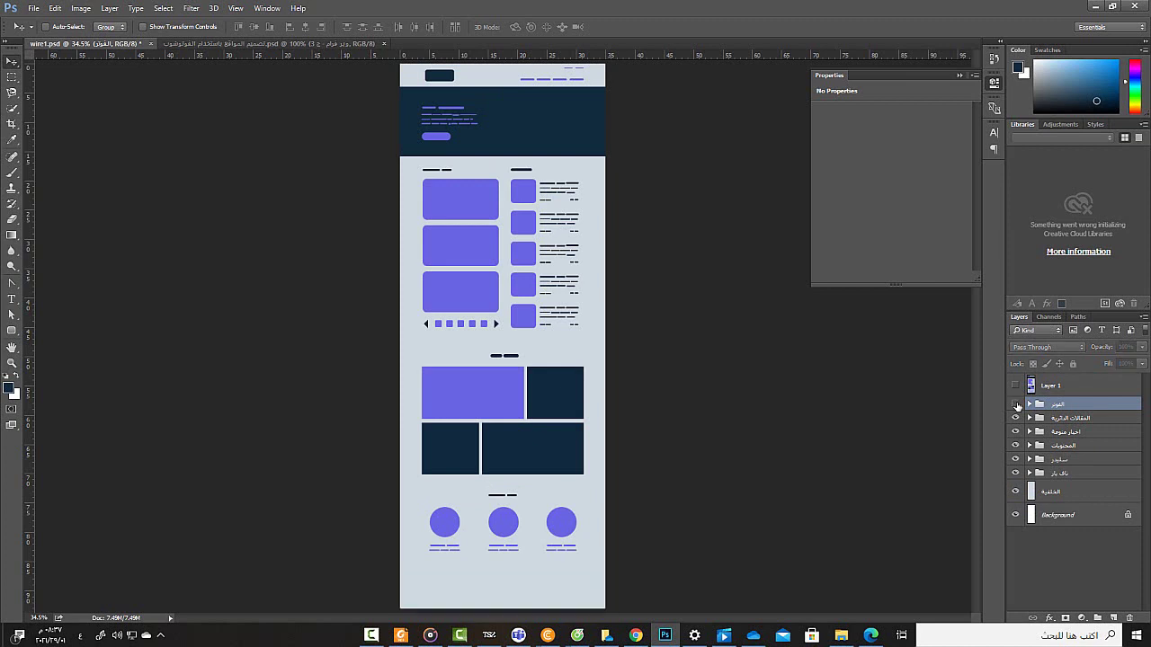
left_click(1016, 405)
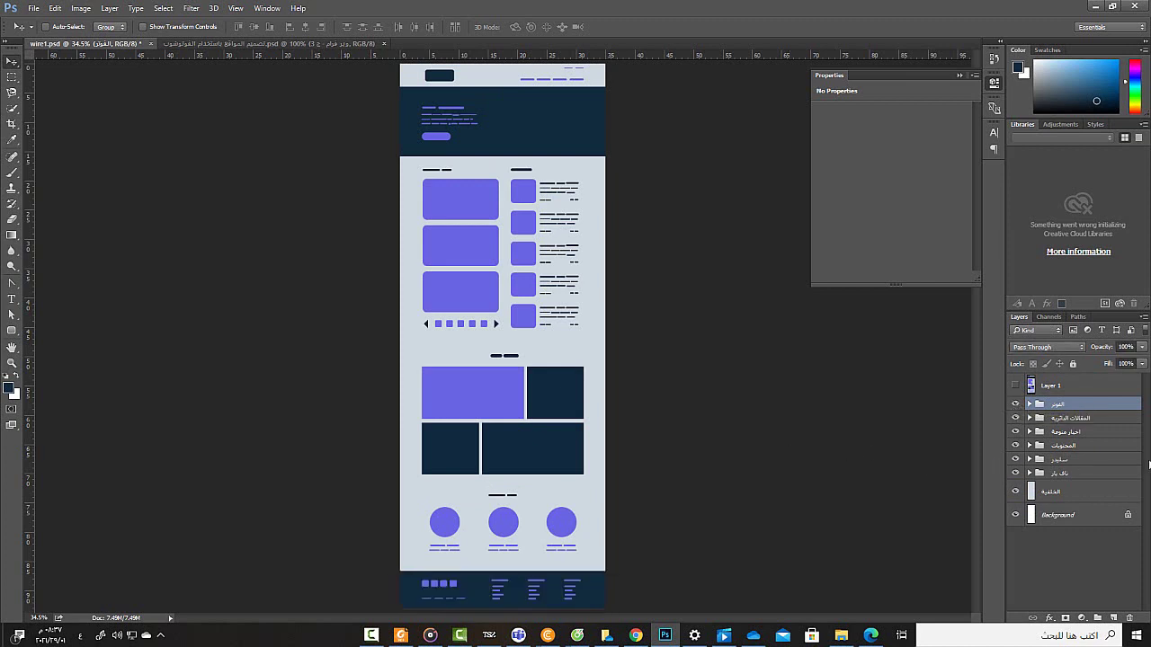
Step: Save as wire1.psd in Desktop\wire1\ملفات التصميم, replacing the old copy, with Maximize Compatibility on
left_click(33, 8)
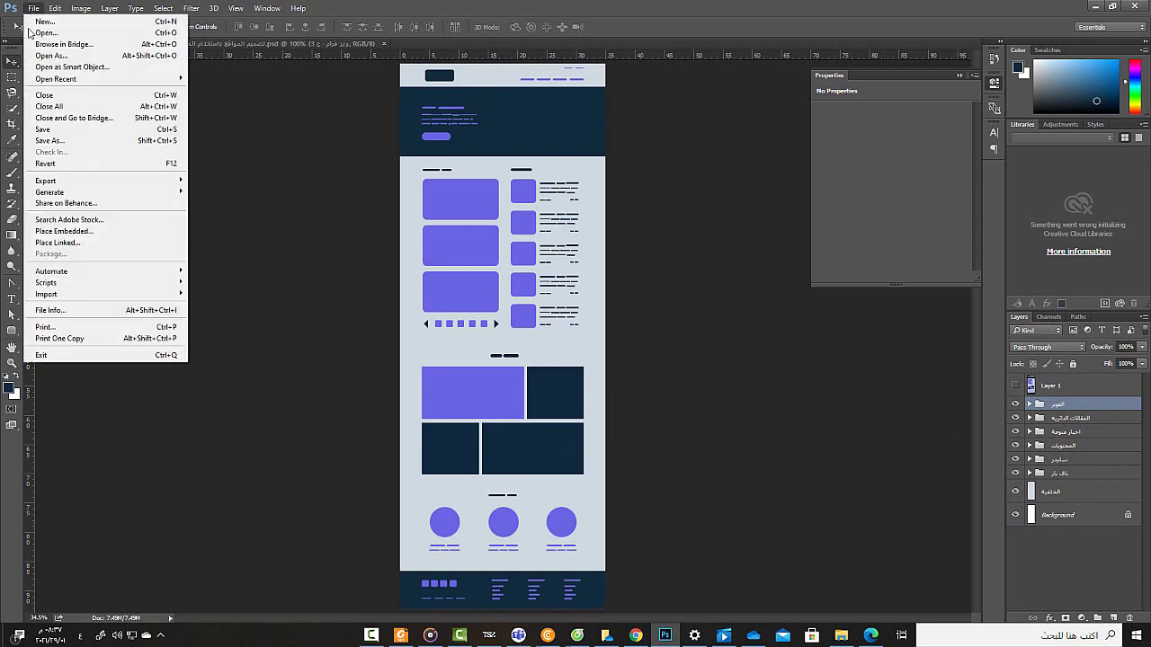
left_click(77, 141)
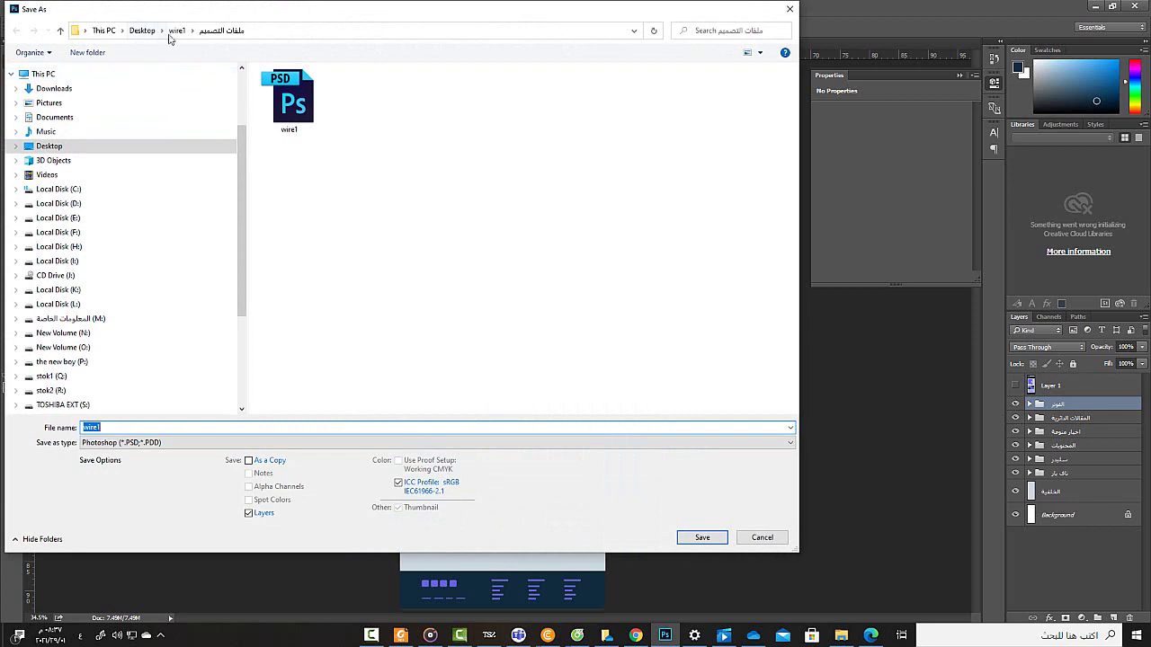
left_click(142, 31)
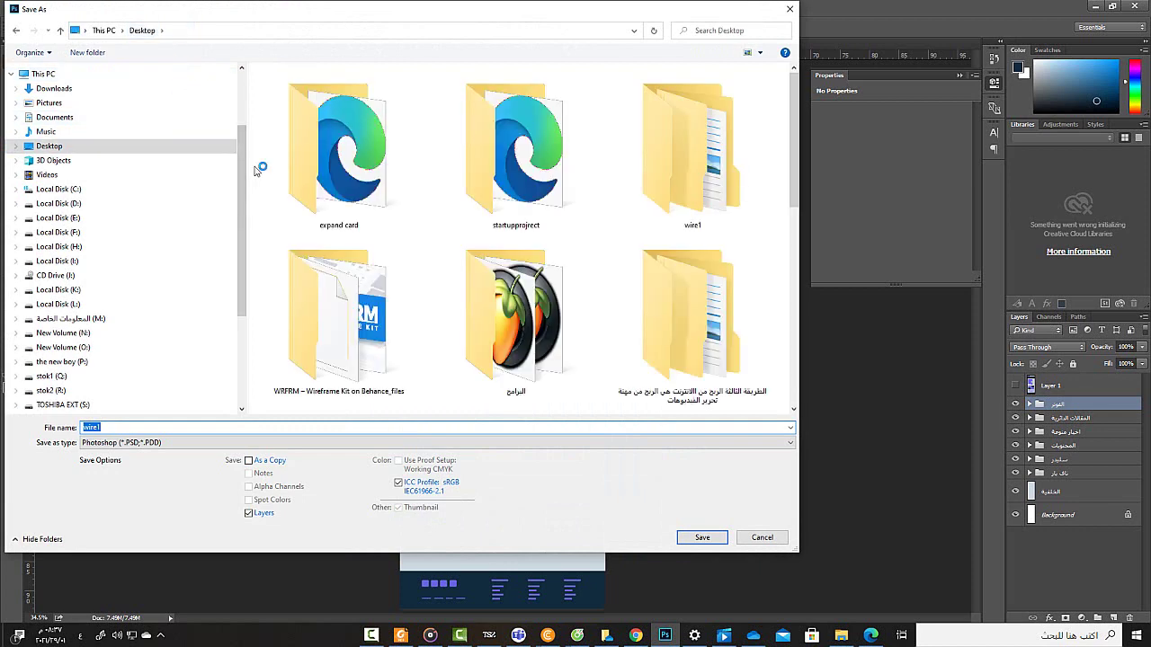
double_click(692, 200)
double_click(310, 90)
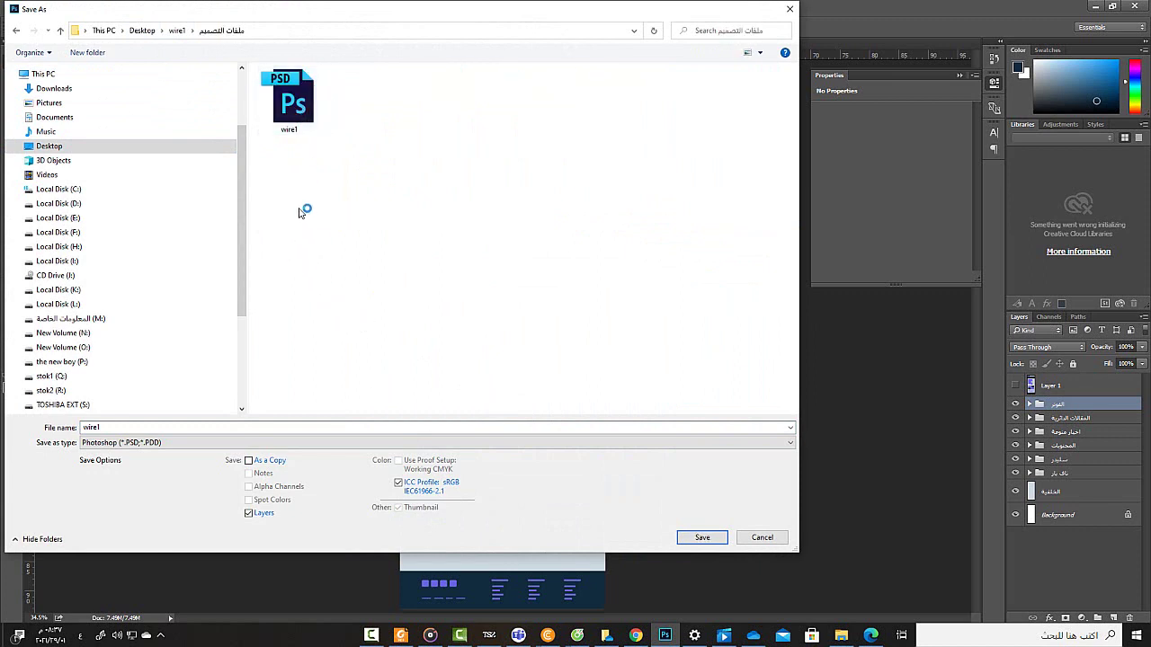
left_click(701, 538)
left_click(536, 318)
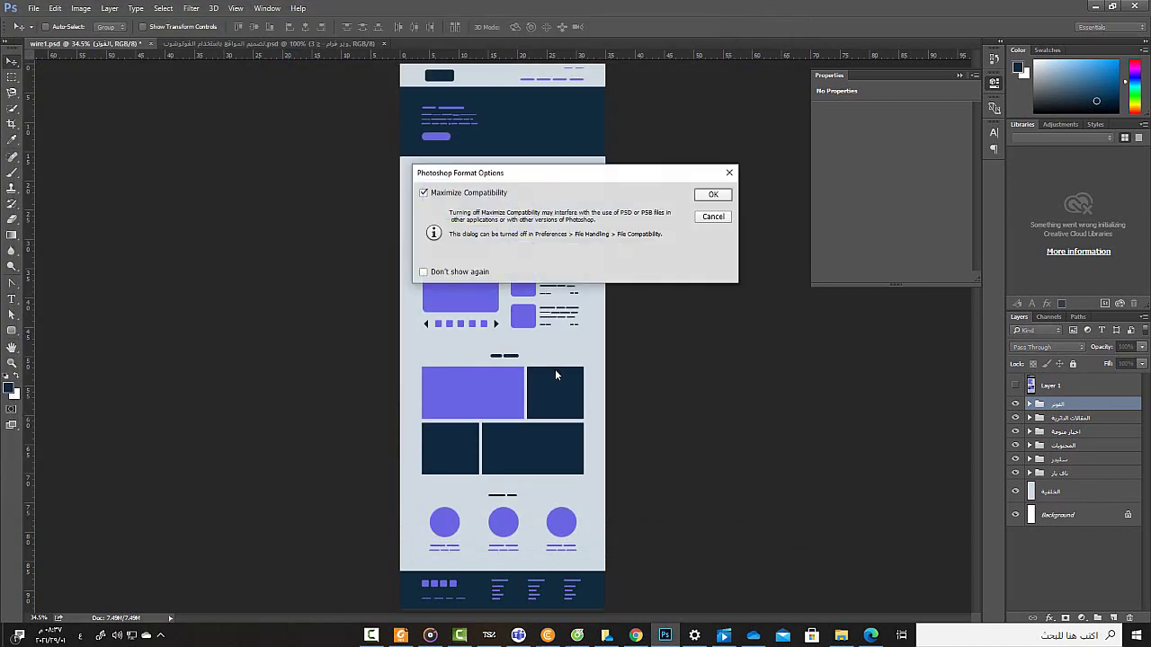
left_click(712, 196)
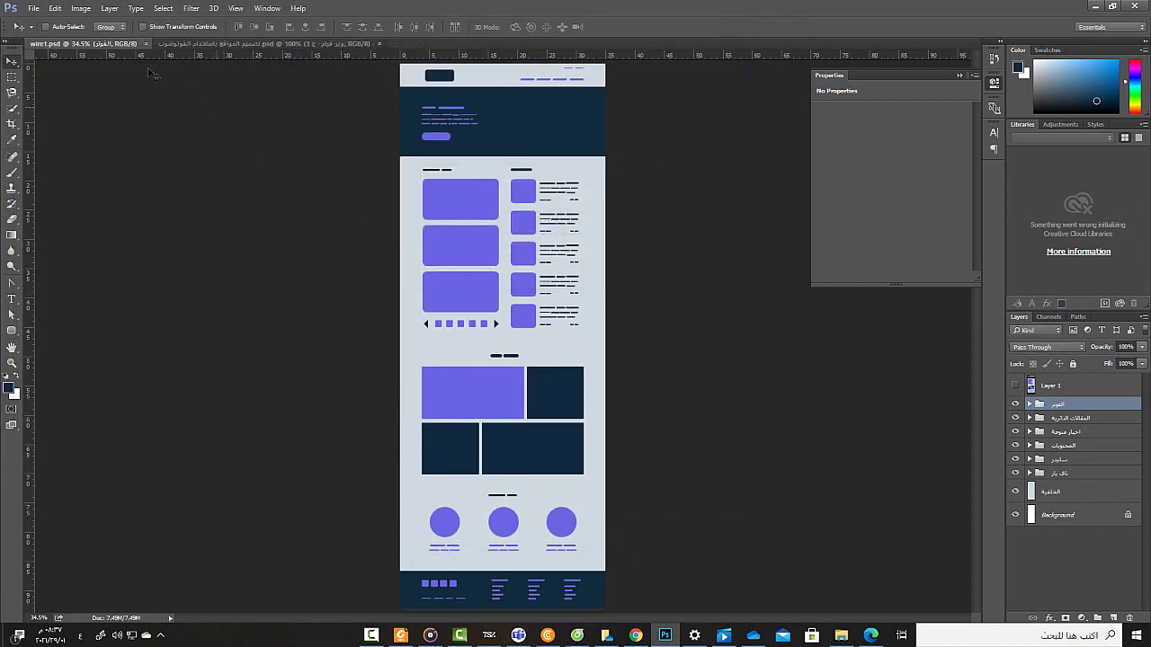
Step: From Save As, create a new folder named الملفات المطلوب تسليمها inside wire1
left_click(33, 8)
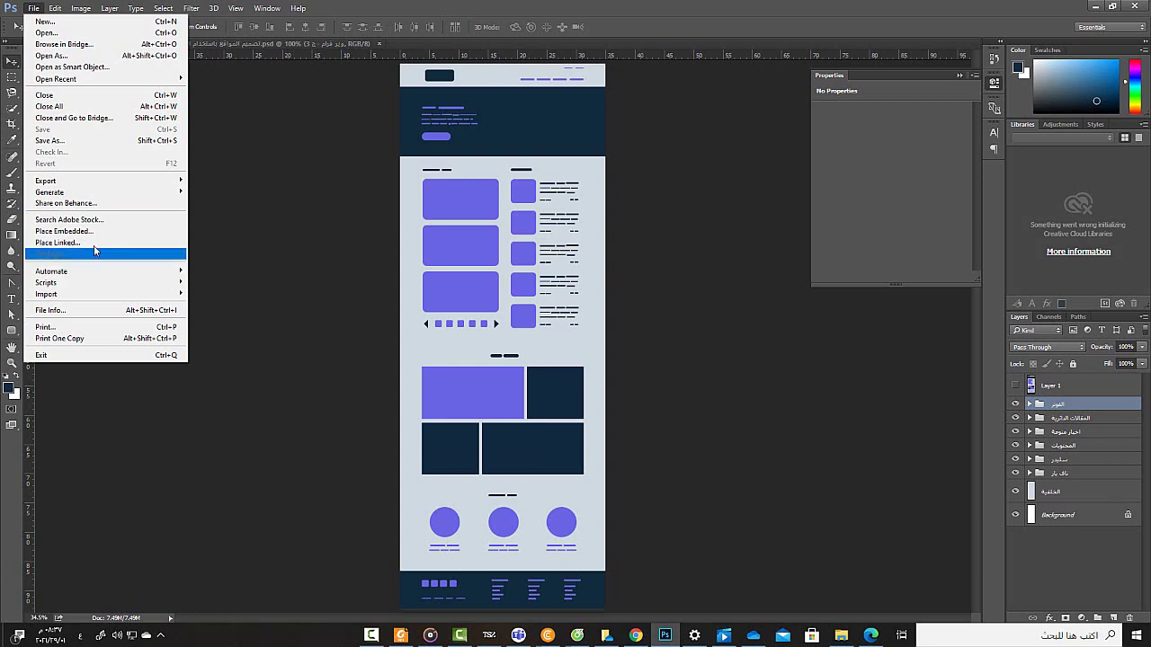
left_click(51, 140)
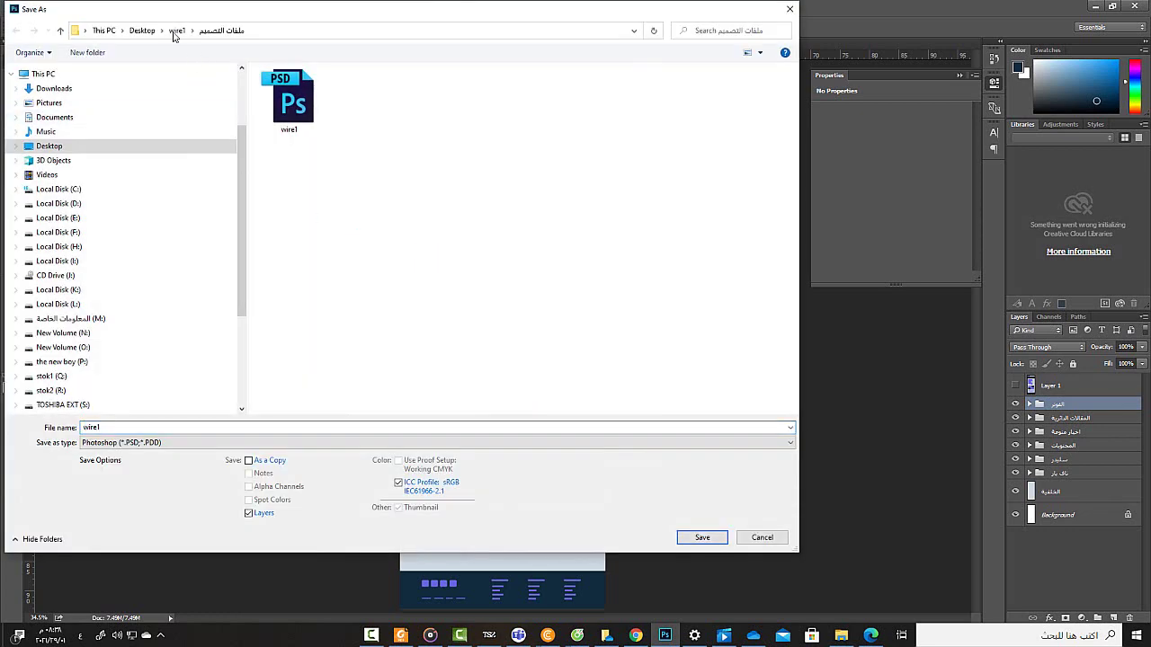
left_click(175, 31)
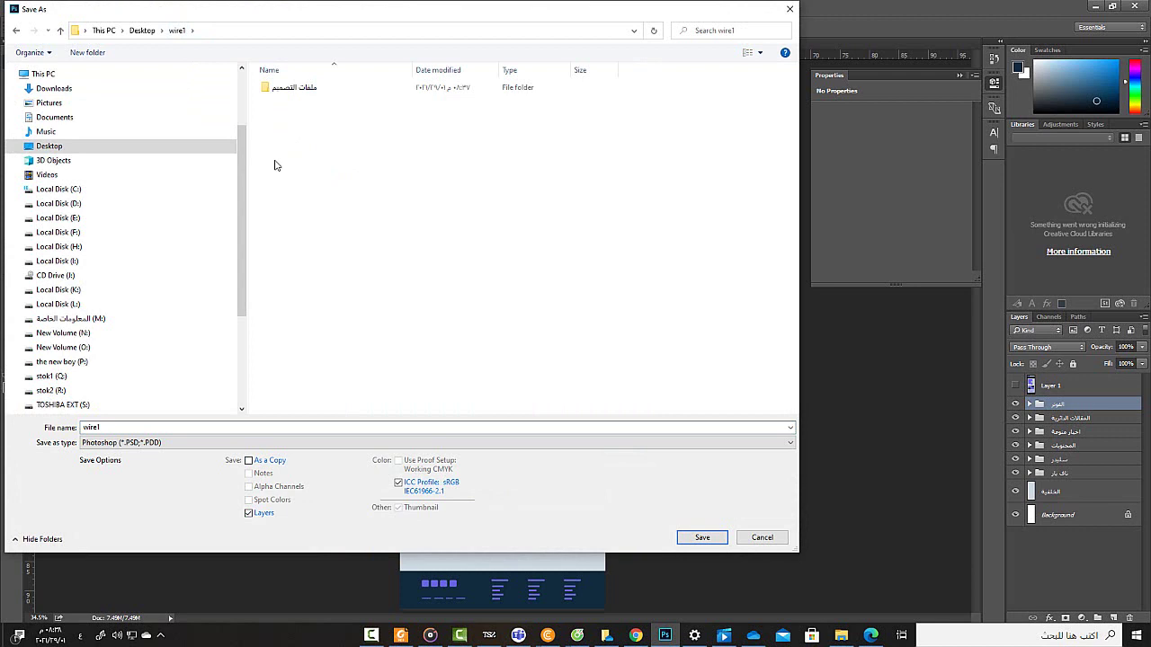
key("ctrl+shift+n")
type("الم")
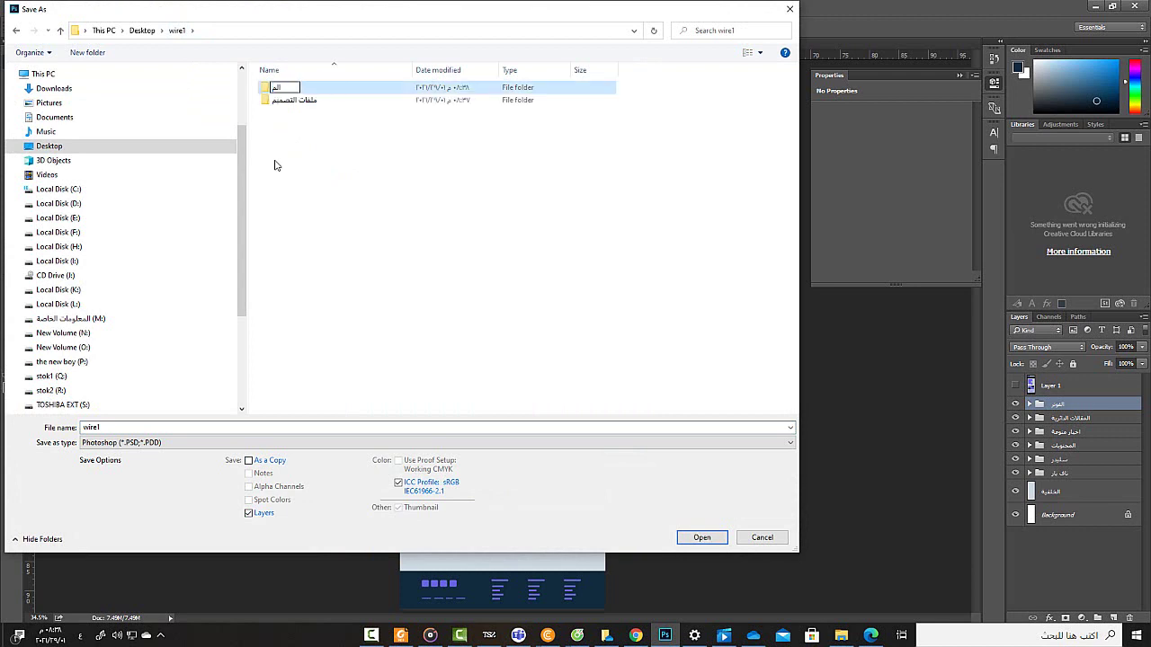
type("لفات ال")
type("مطلوب ")
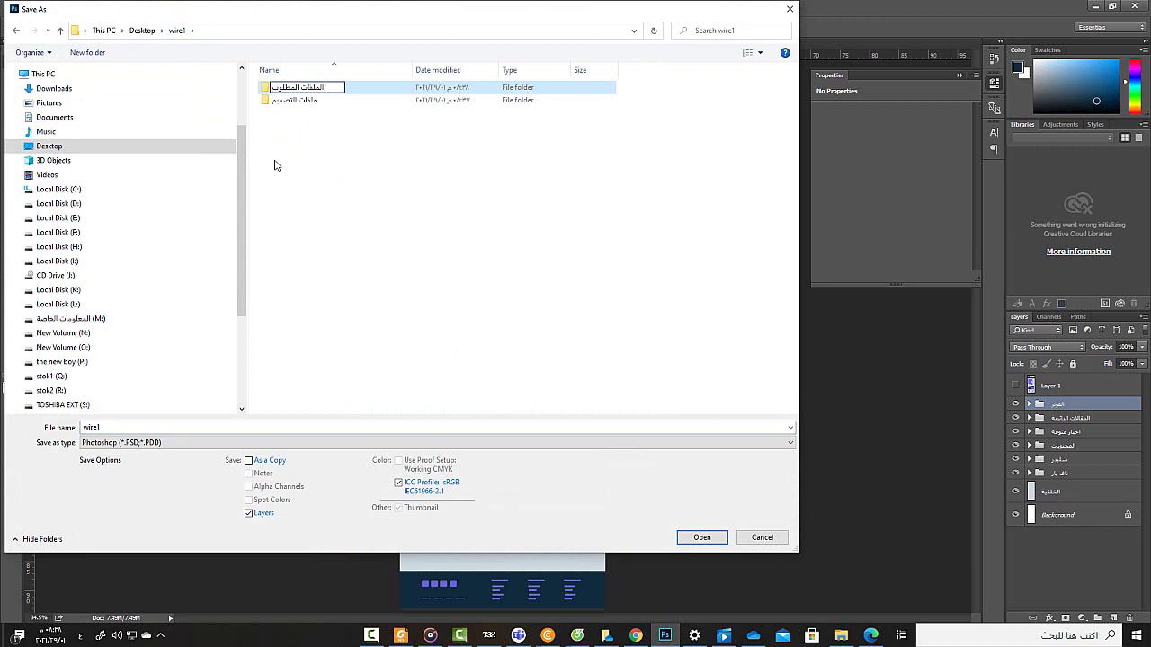
type("تسليم")
type("ها")
key("Return")
key("Return")
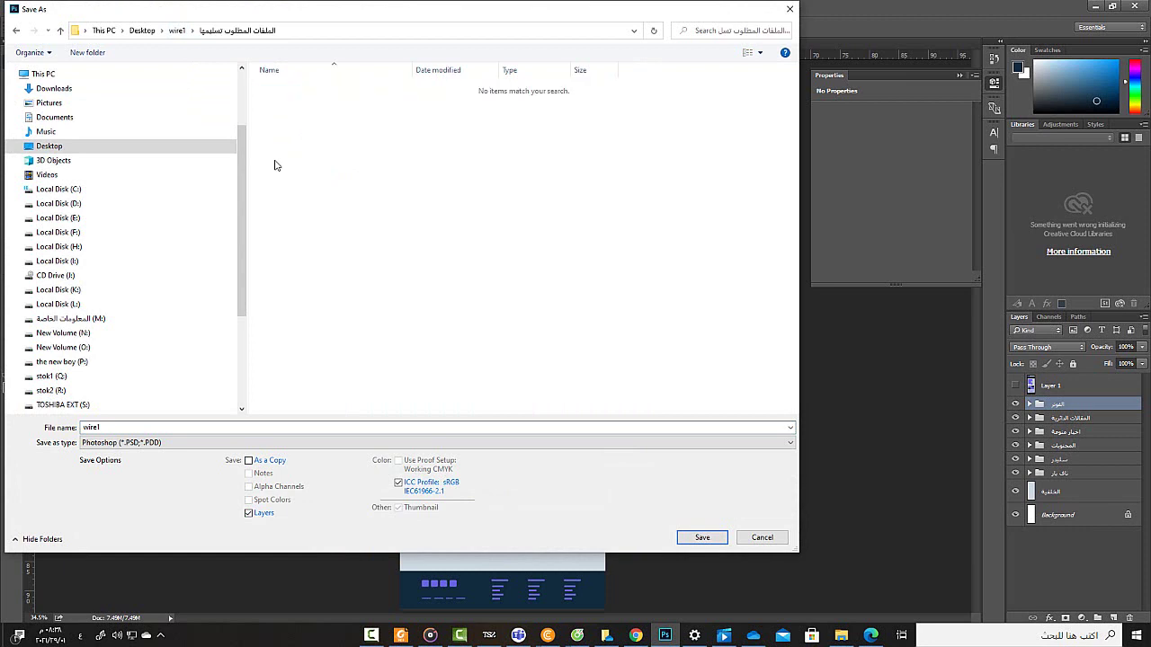
Step: Save the wireframe into that folder as a JPEG at Maximum quality 12
left_click(261, 442)
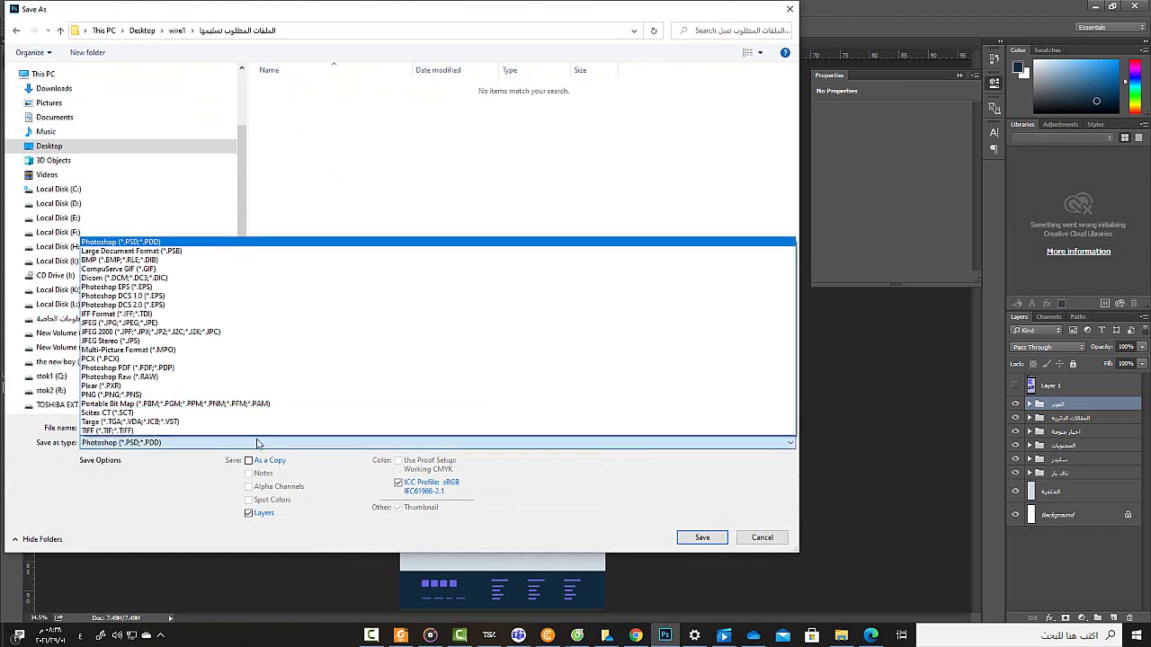
left_click(291, 323)
left_click(699, 537)
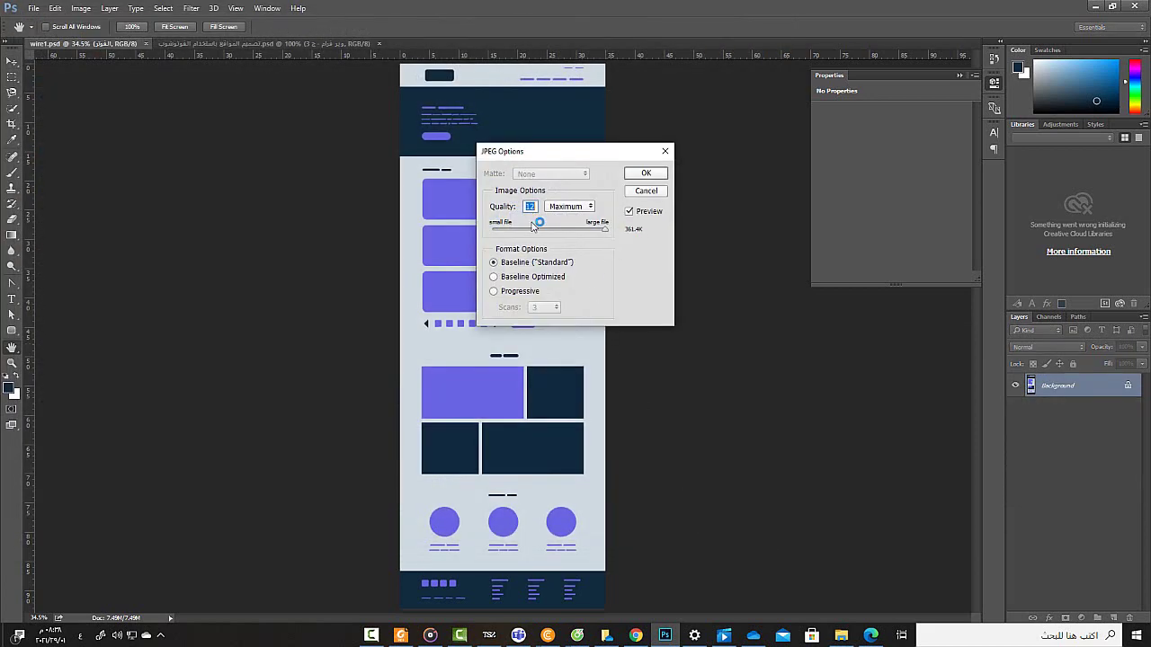
left_click(649, 173)
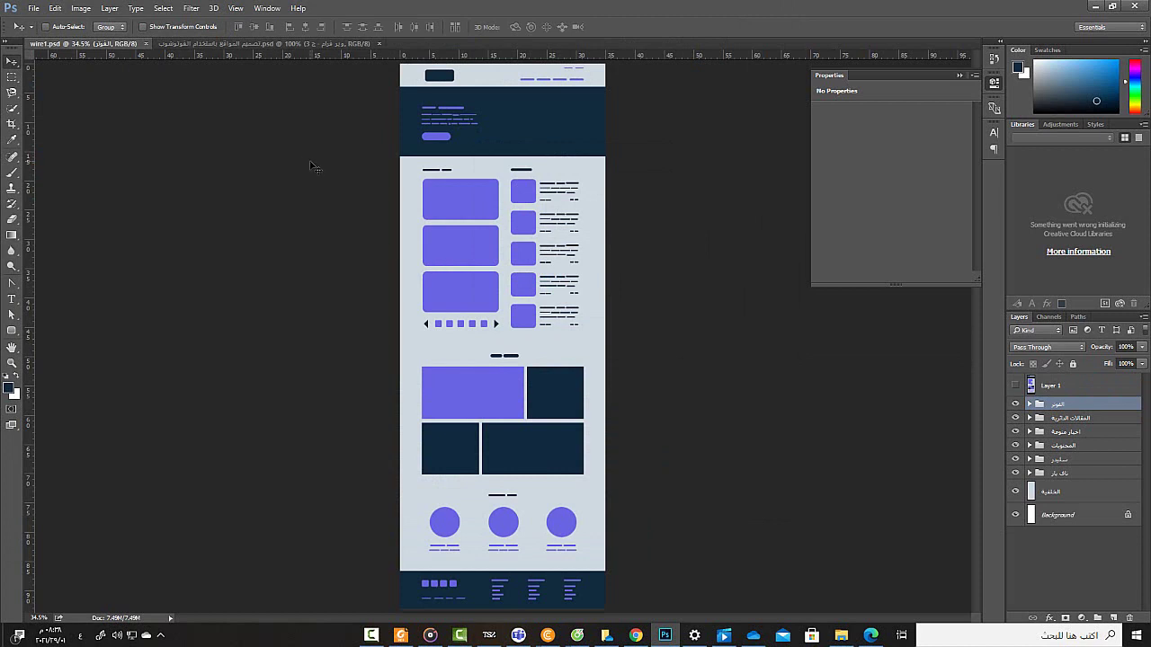
Step: From Save As, make a folder الملفات المساعدة in wire1, then cancel without saving
left_click(35, 11)
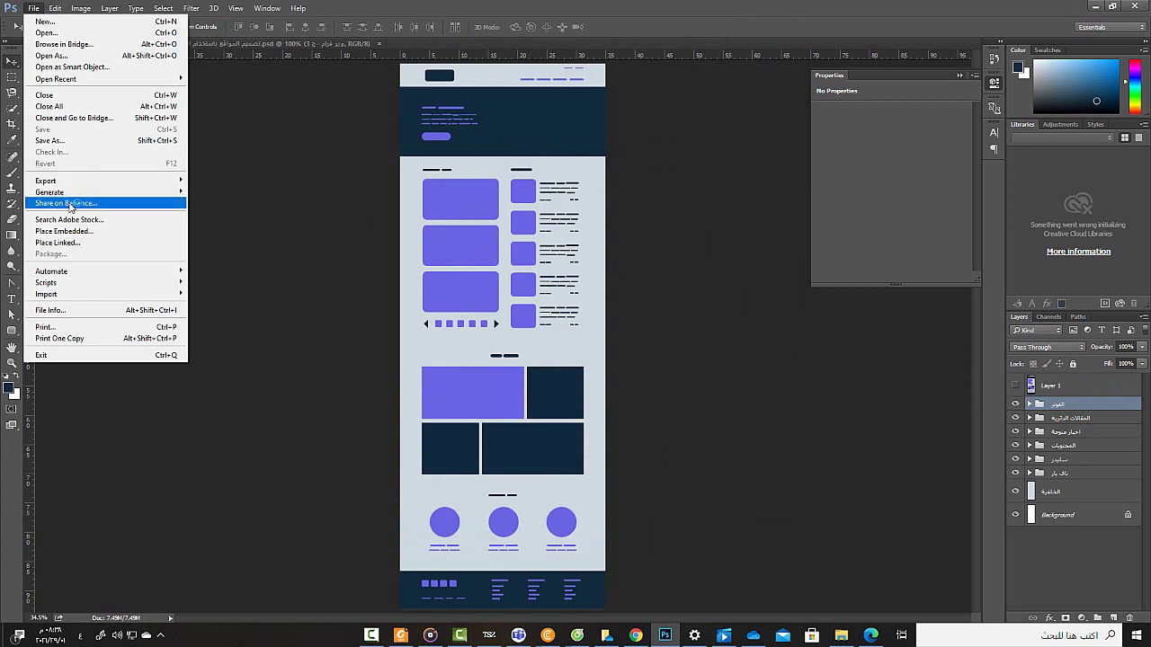
left_click(89, 142)
type("wire1")
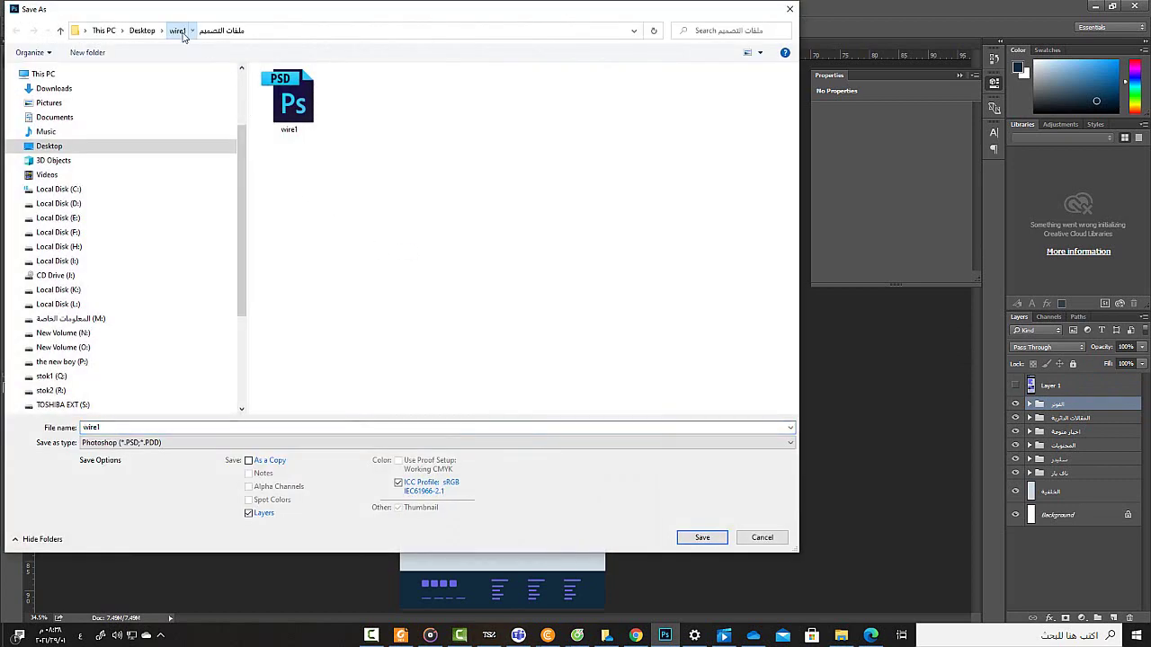
left_click(177, 31)
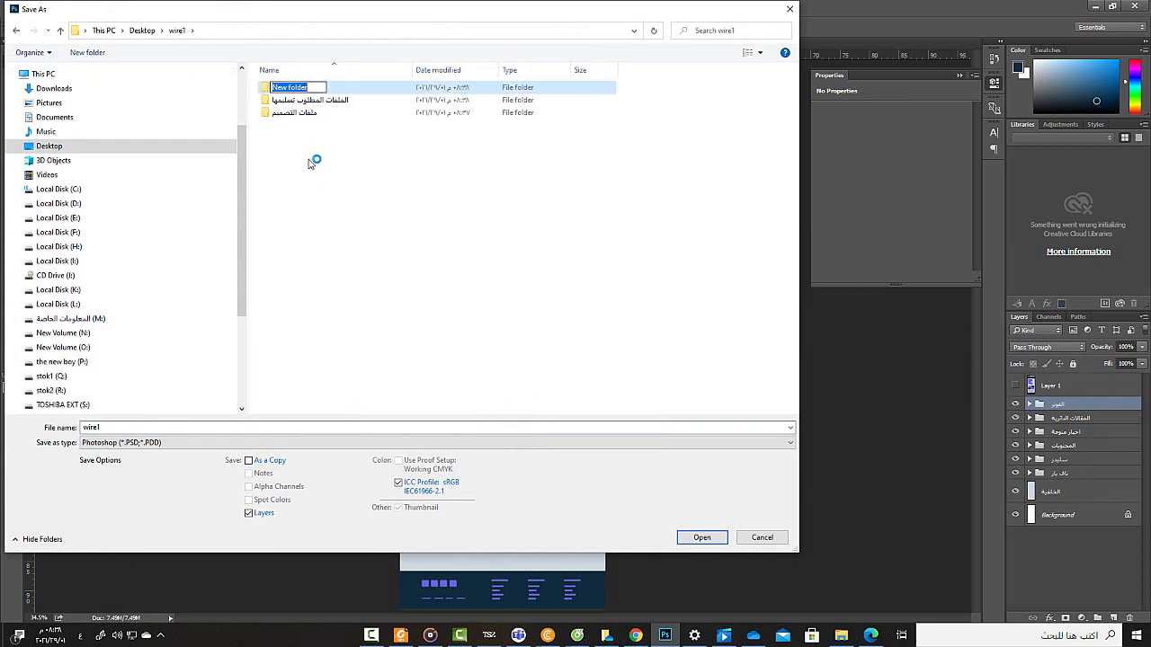
type("ال")
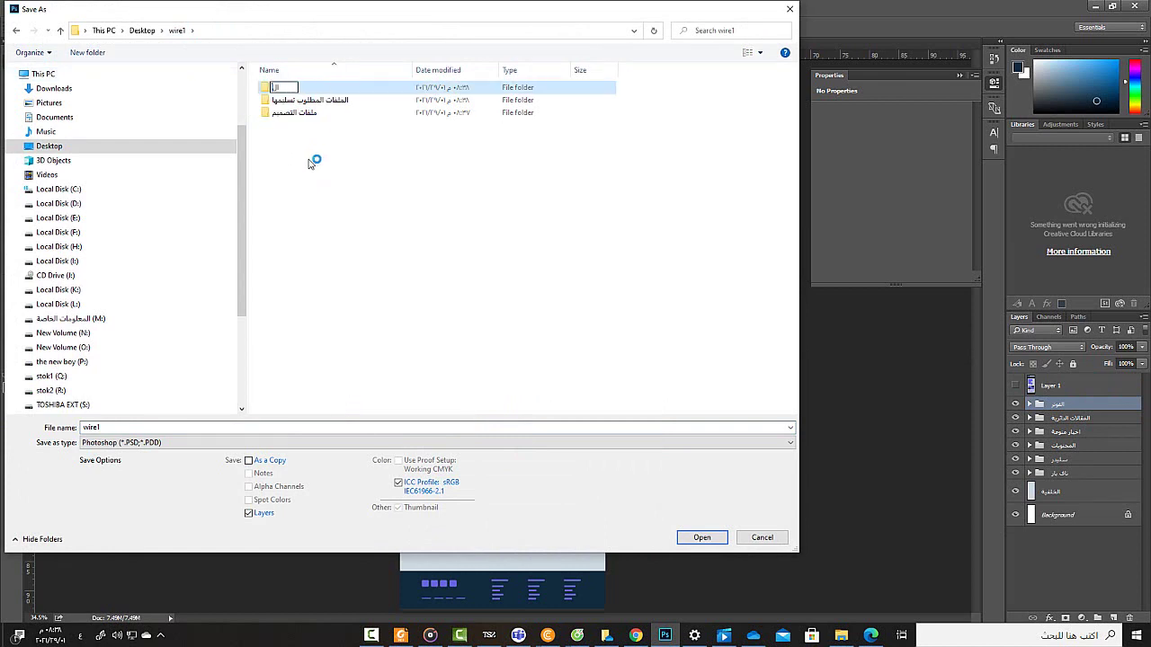
type("ملفات")
type(" المسا")
type("عدة")
key("Return")
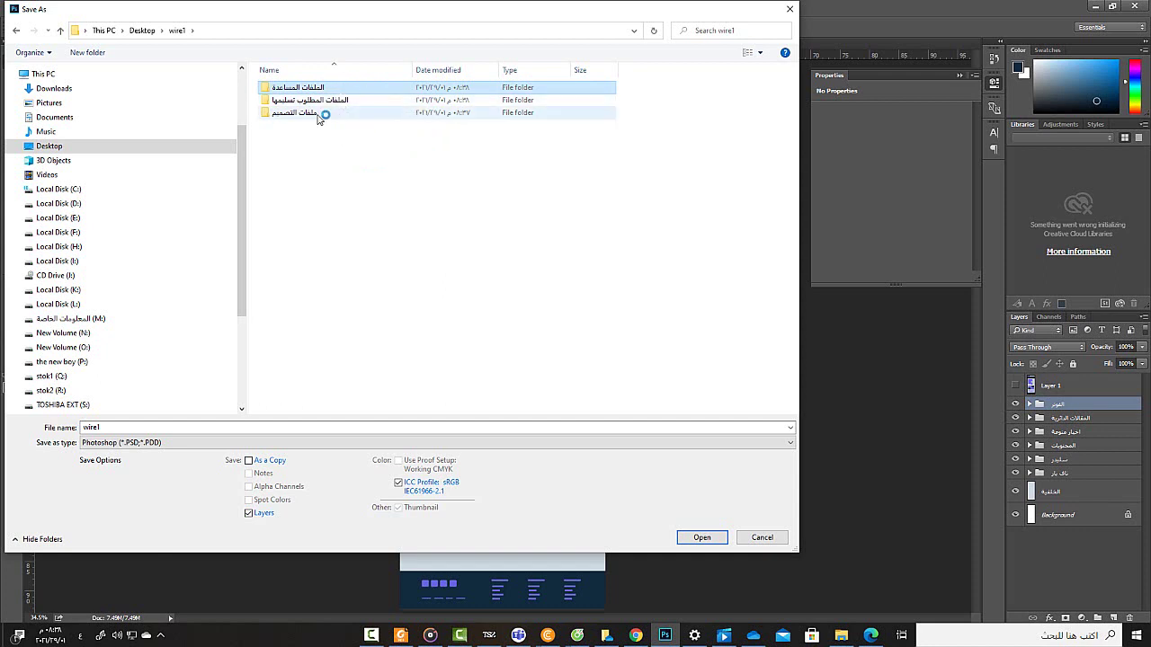
left_click(762, 537)
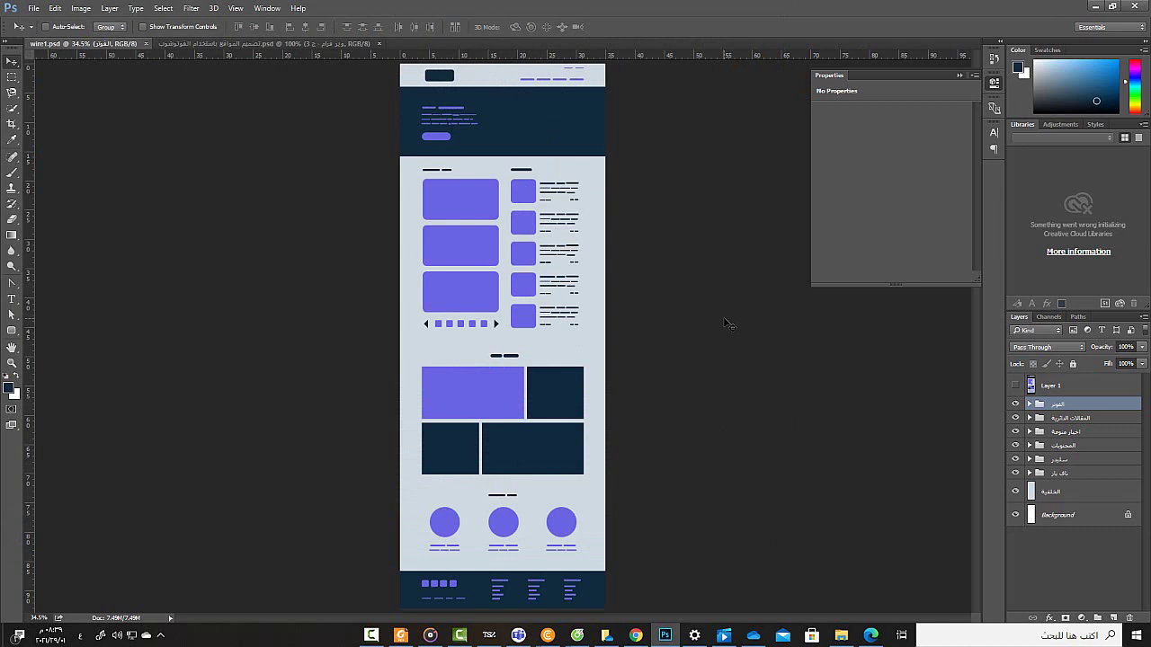
Step: Collapse the Properties panel into the right-hand dock
left_click(997, 82)
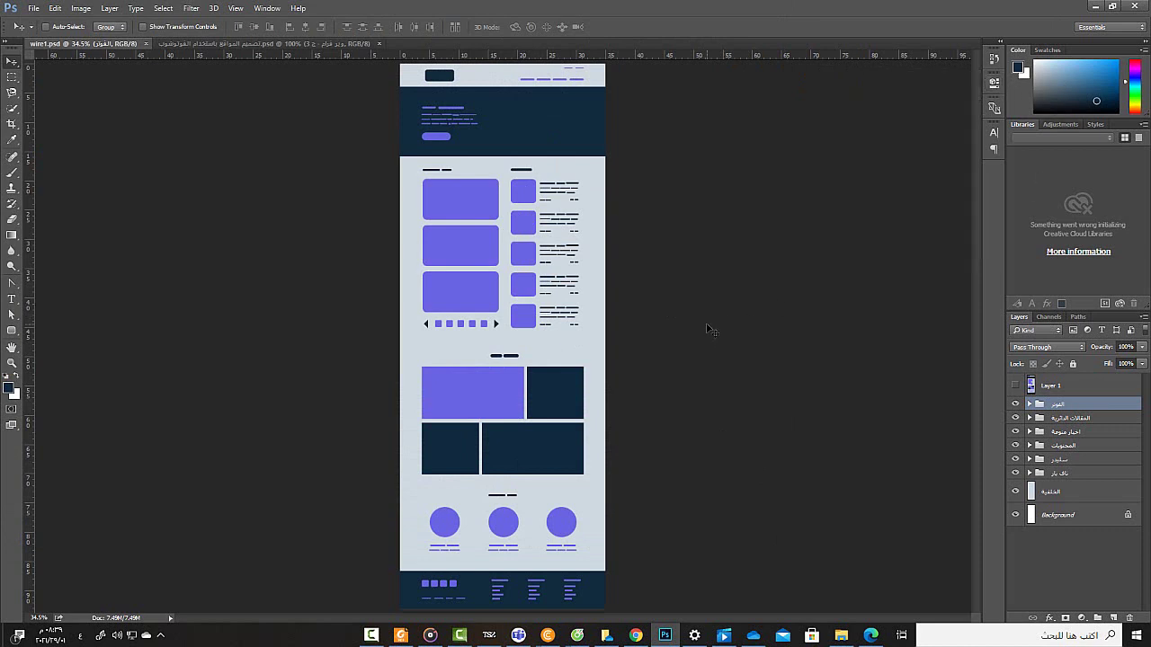